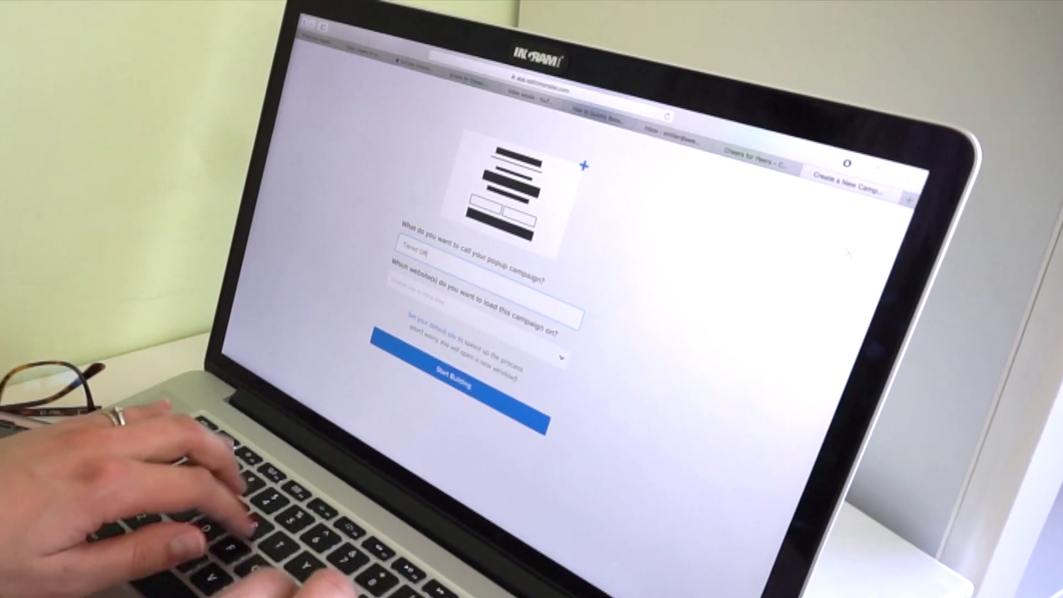
# Step: Name the new popup campaign 'Tiered Offer 1' and choose the website it loads on
pyautogui.write('er ')
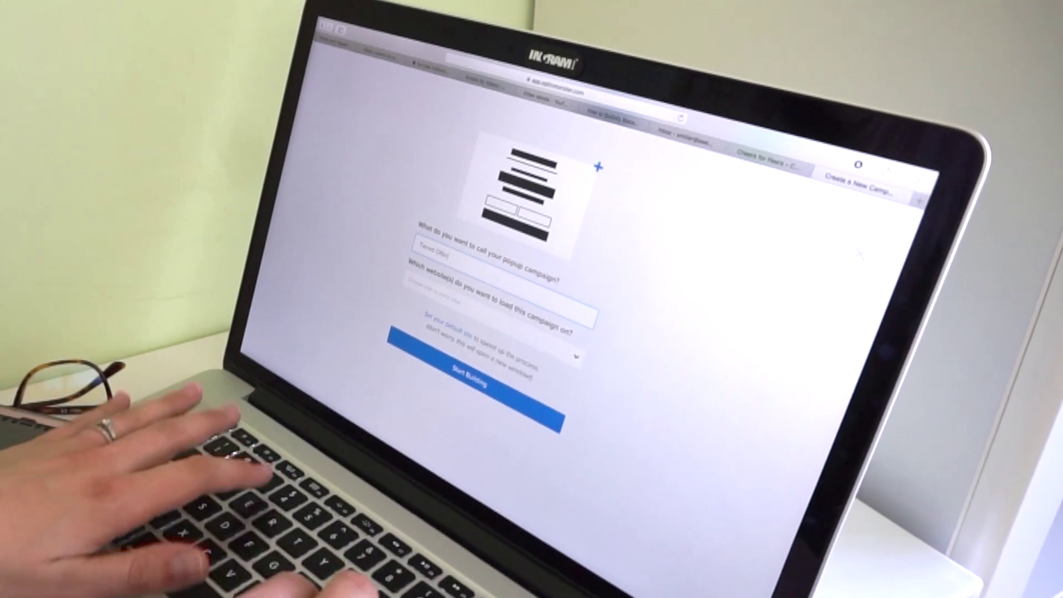
pyautogui.write('1')
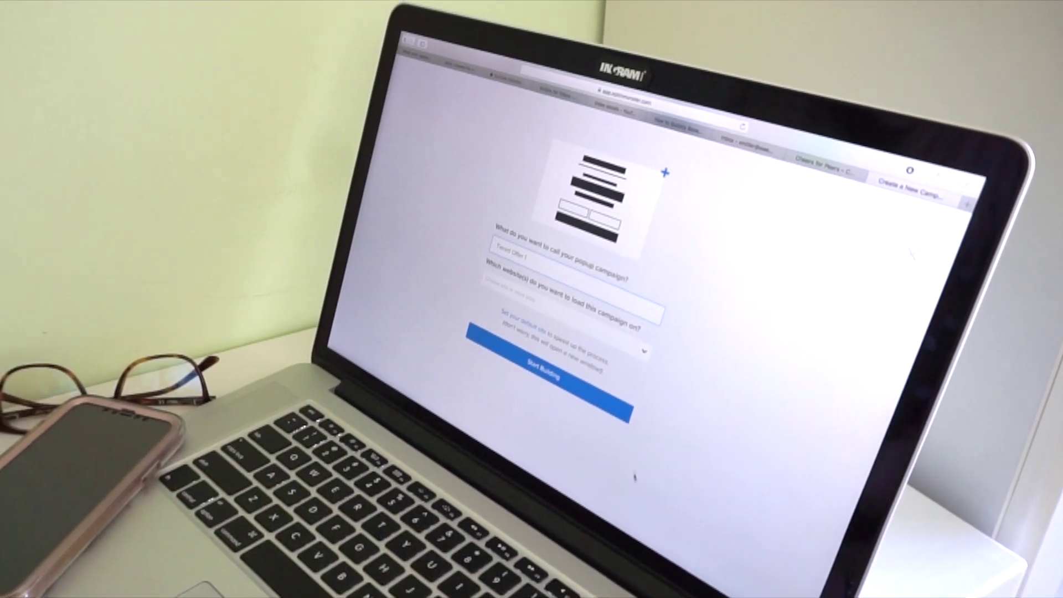
pyautogui.click(554, 302)
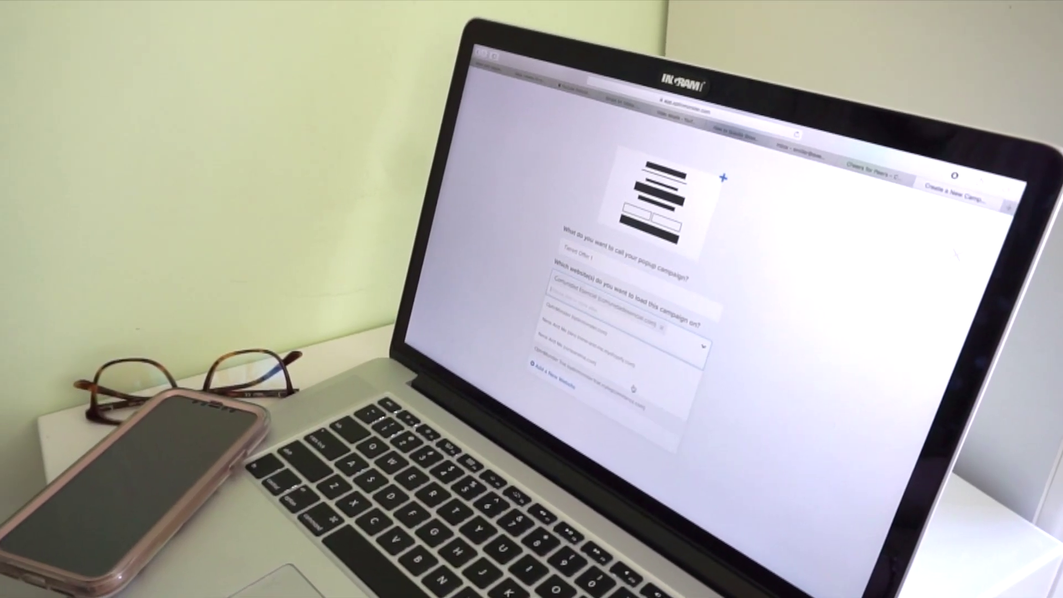
pyautogui.click(587, 354)
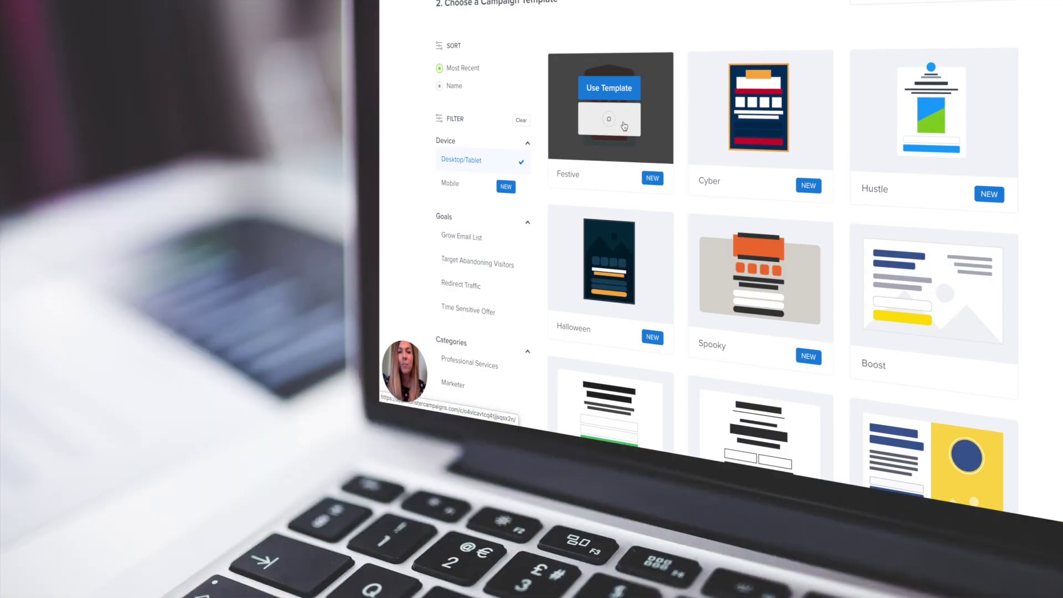
# Step: Preview the Festive Christmas Savings template, then the Cyber Monday template
pyautogui.click(624, 127)
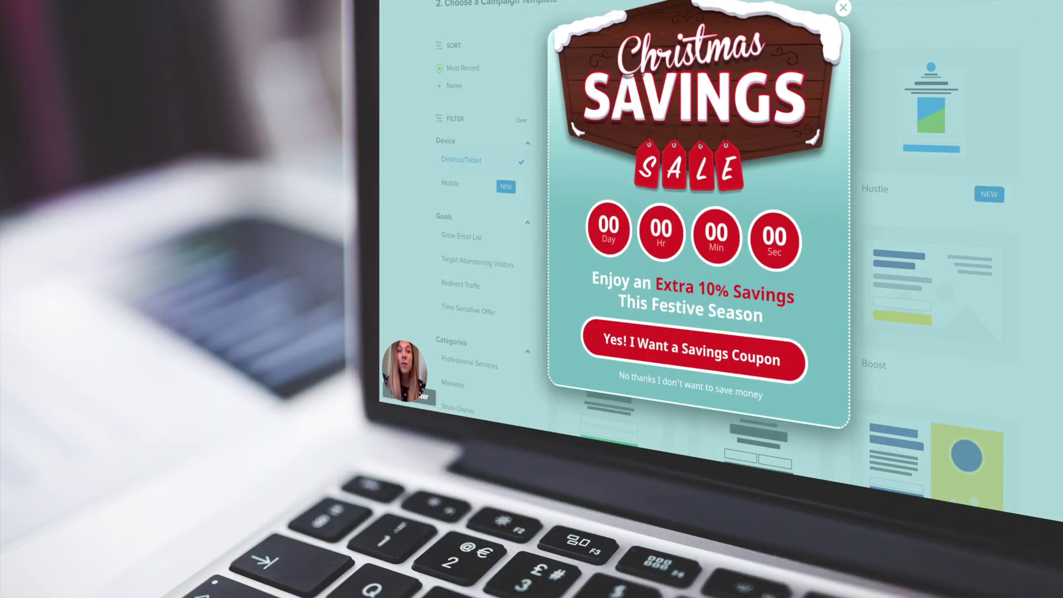
pyautogui.click(844, 7)
pyautogui.click(763, 123)
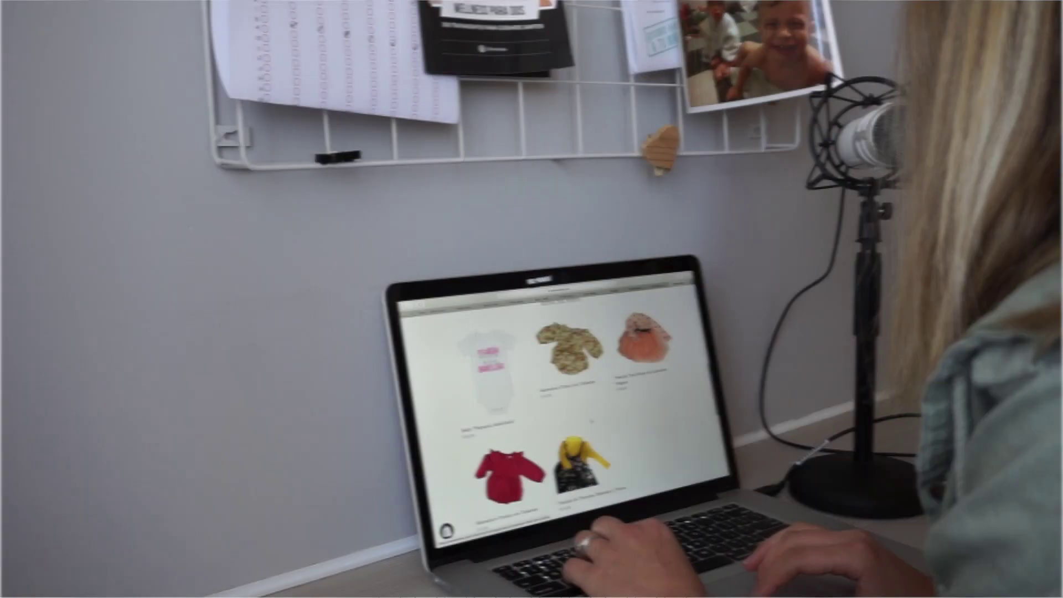
# Step: Scroll through Campaign 3's fullscreen details and stats on the Campaign Dashboard
pyautogui.scroll(-10, 592, 424)
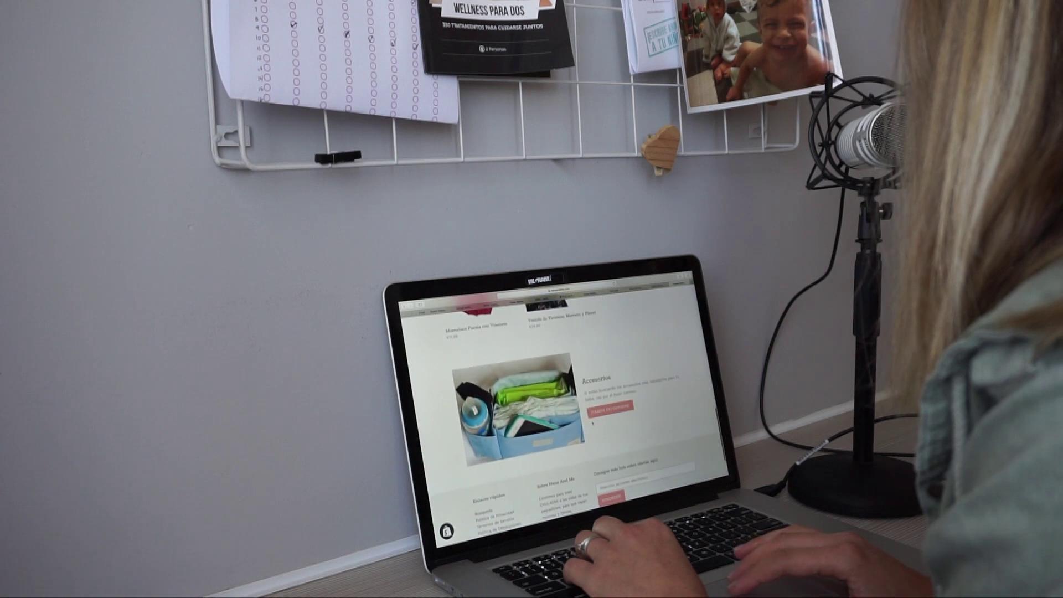
pyautogui.scroll(15, 592, 424)
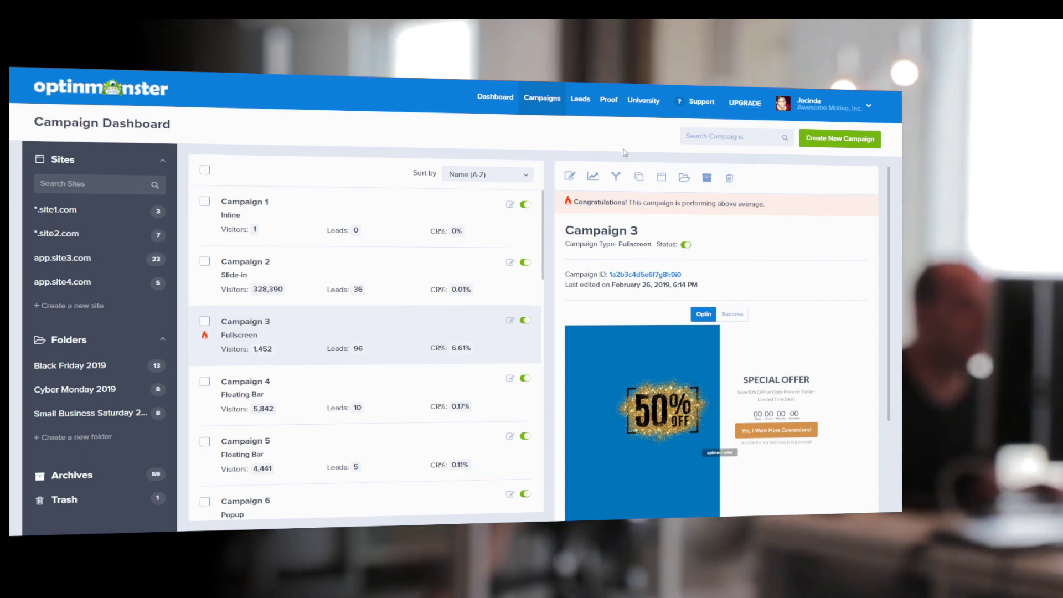
# Step: Show the Account Dashboard stats for the custom range November 17 to November 30, 2019
pyautogui.click(495, 100)
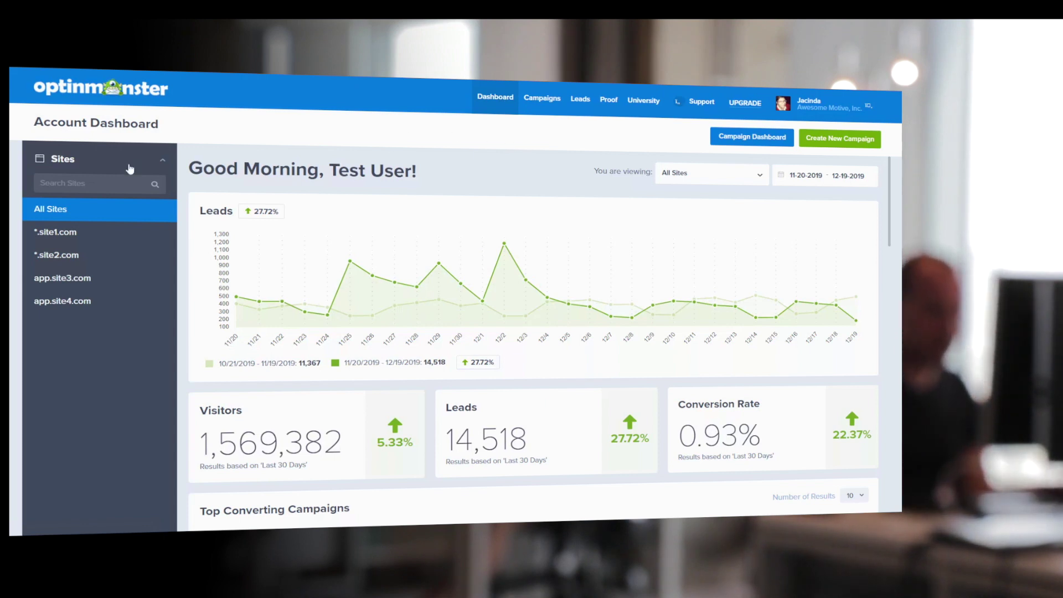
pyautogui.click(96, 231)
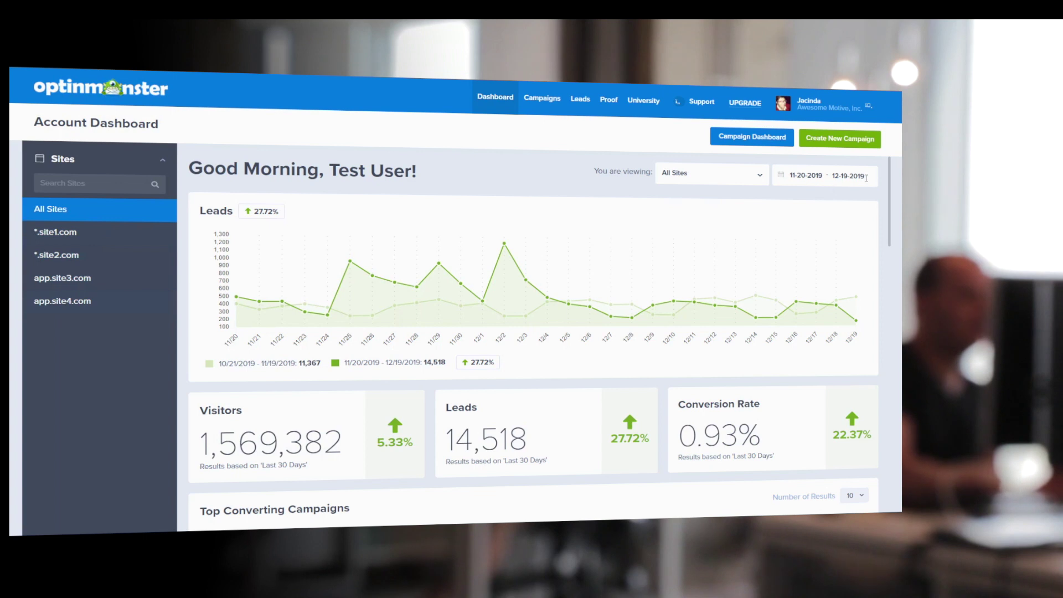
pyautogui.click(782, 177)
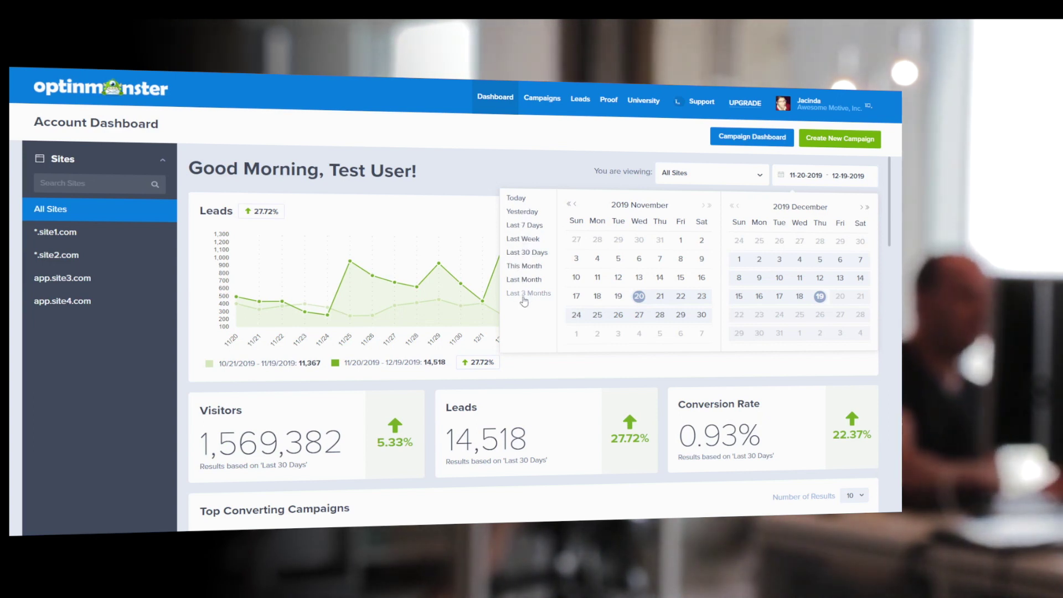
pyautogui.click(578, 299)
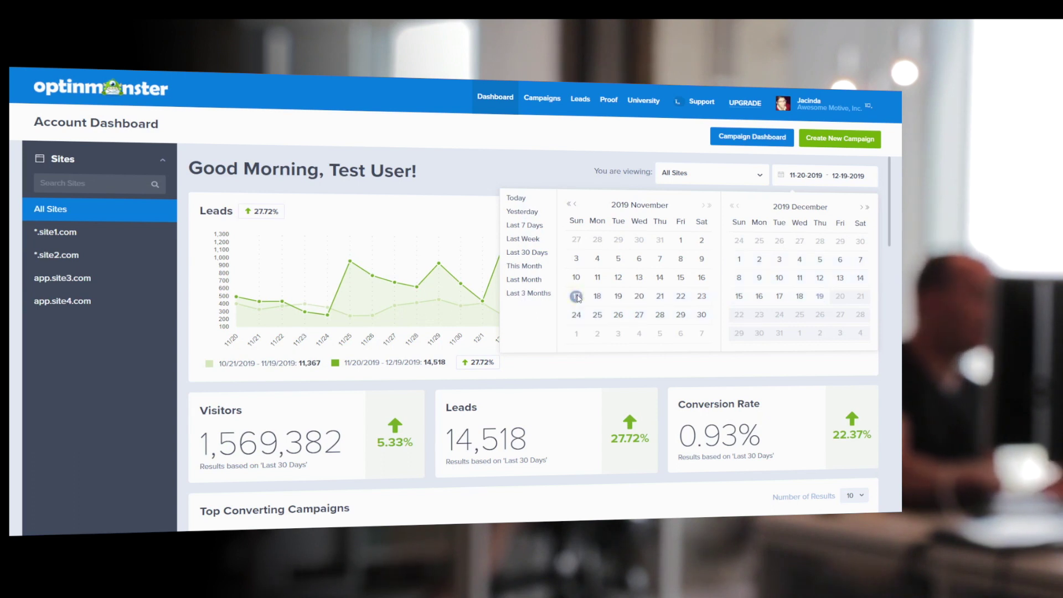
pyautogui.click(702, 315)
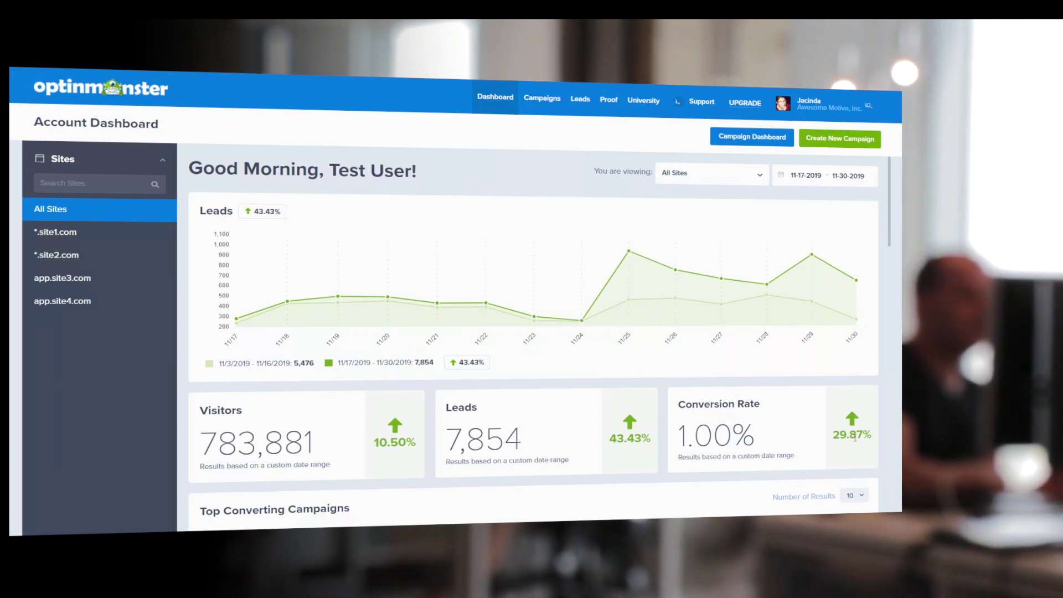
# Step: Scroll down through the dashboard reports and back up again
pyautogui.scroll(-5, 857, 447)
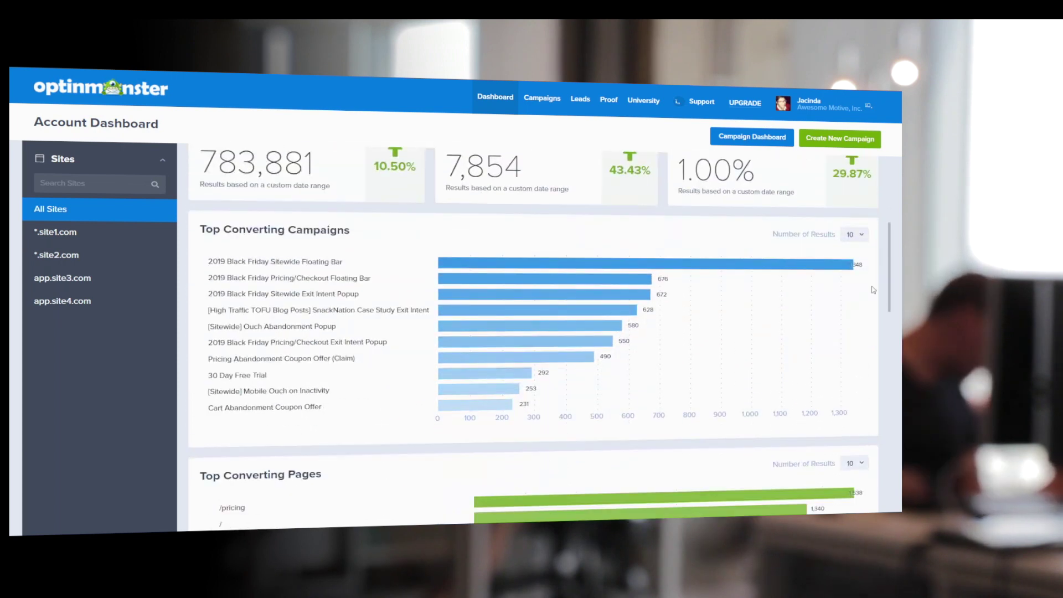
pyautogui.scroll(-3, 873, 289)
pyautogui.scroll(-2, 873, 290)
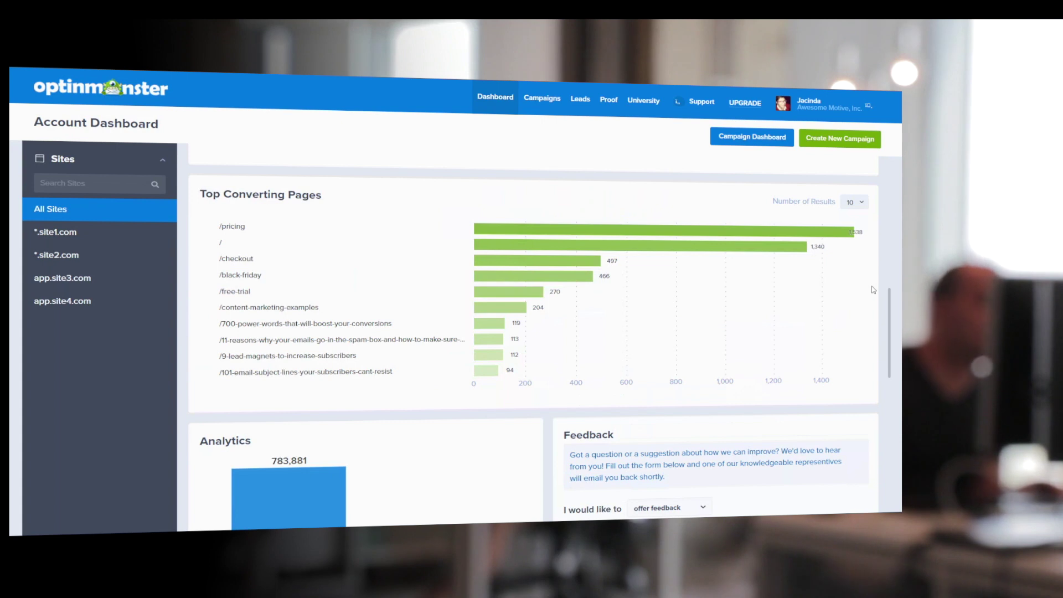
pyautogui.scroll(-3, 873, 289)
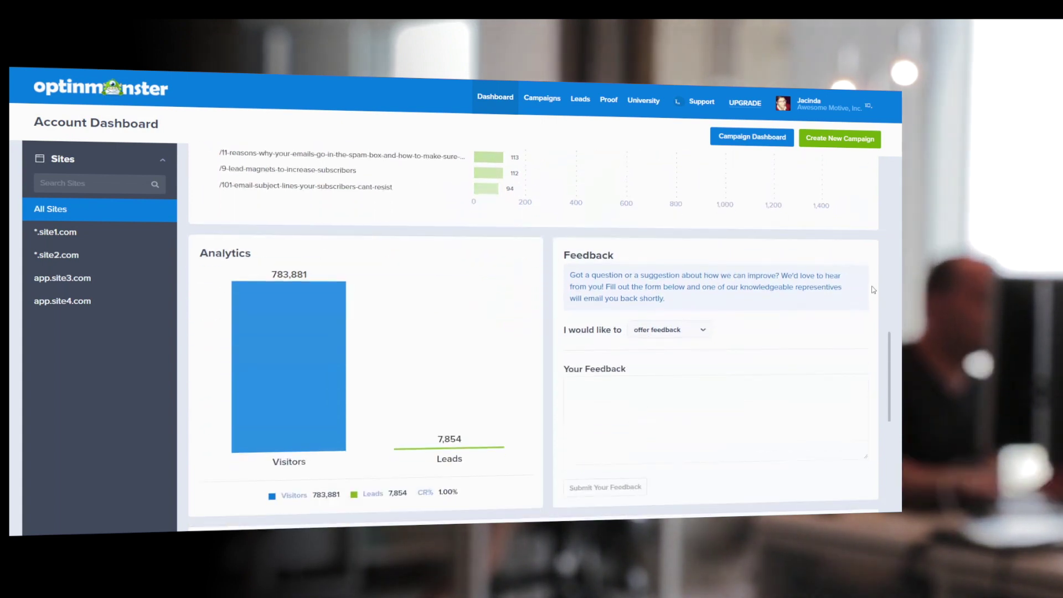
pyautogui.scroll(-2, 873, 289)
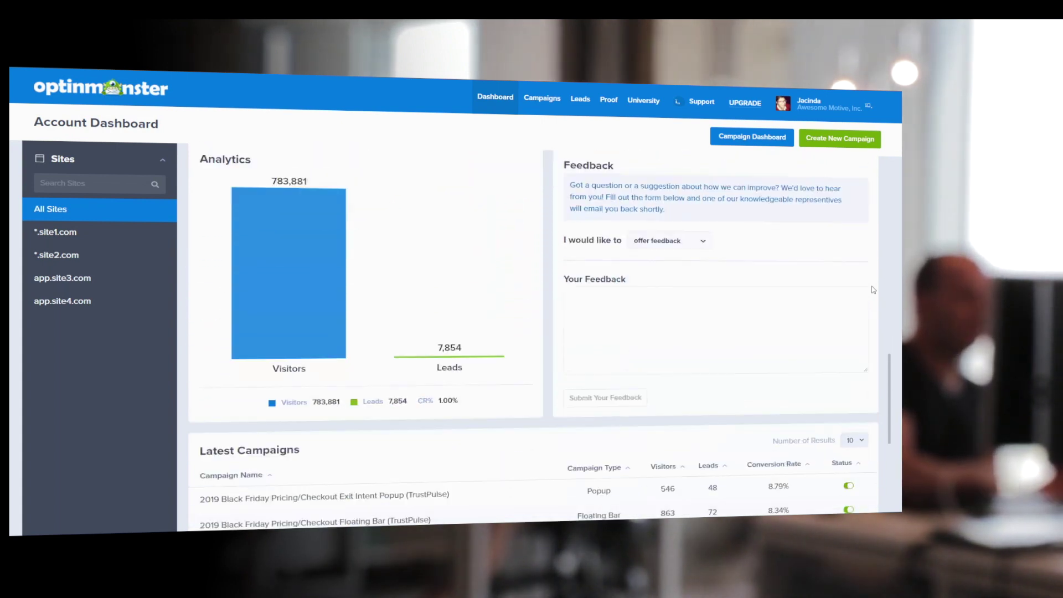
pyautogui.scroll(-3, 873, 290)
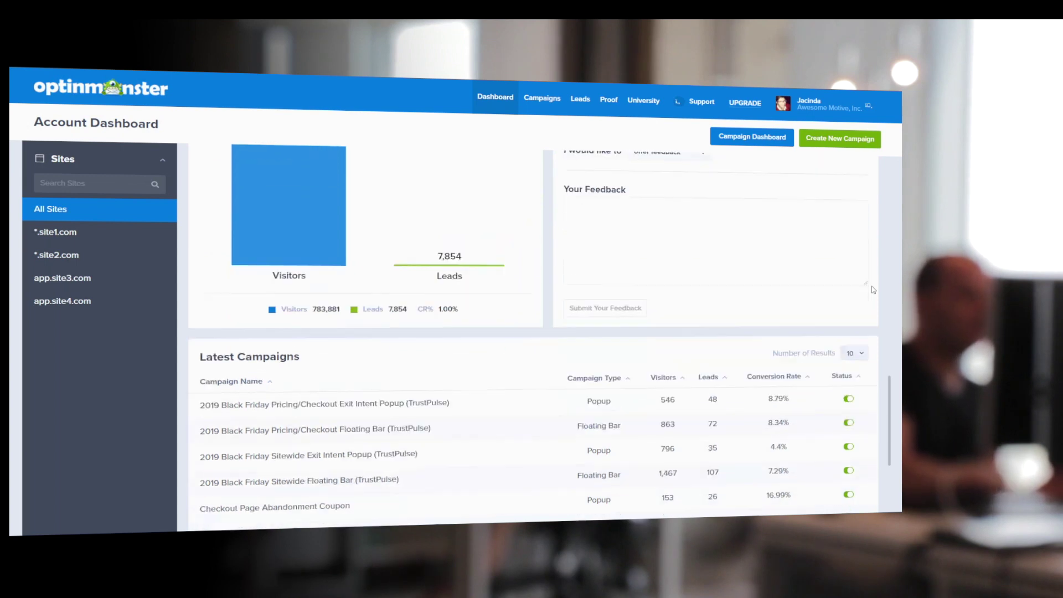
pyautogui.scroll(-2, 873, 290)
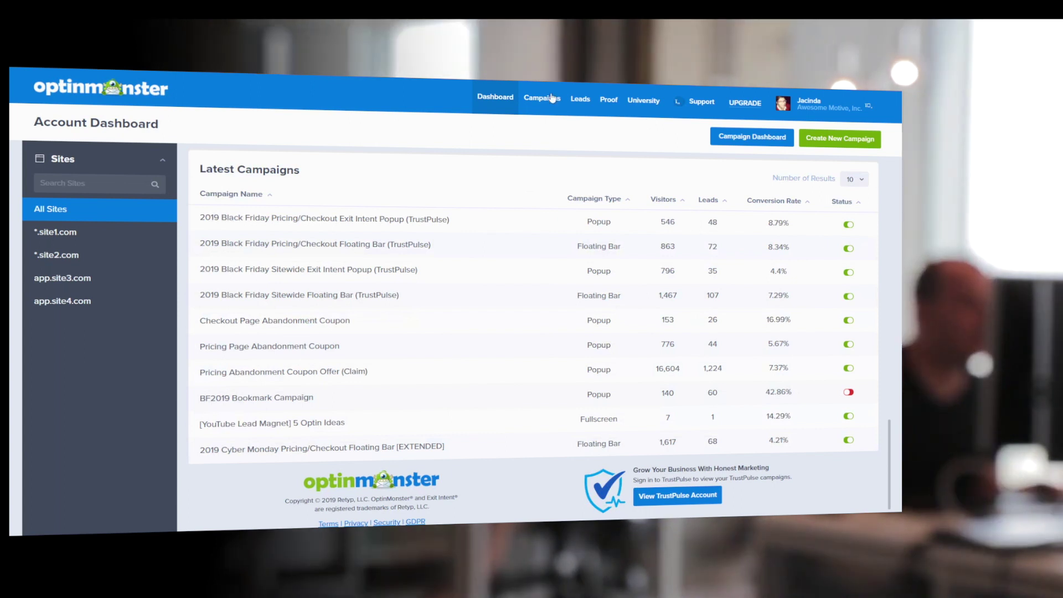
pyautogui.scroll(2, 573, 142)
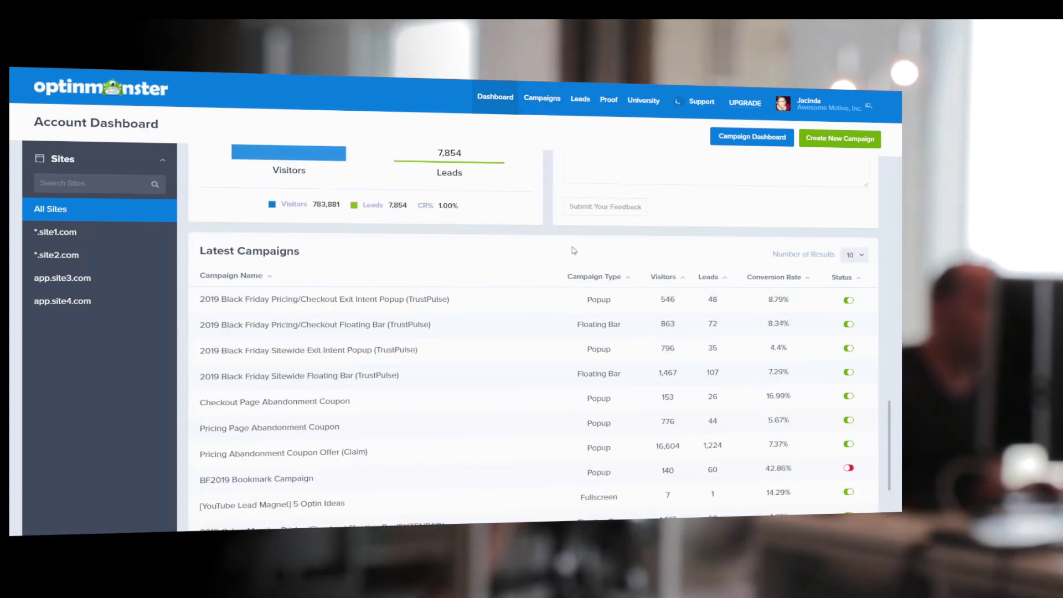
pyautogui.scroll(8, 845, 483)
pyautogui.scroll(15, 845, 484)
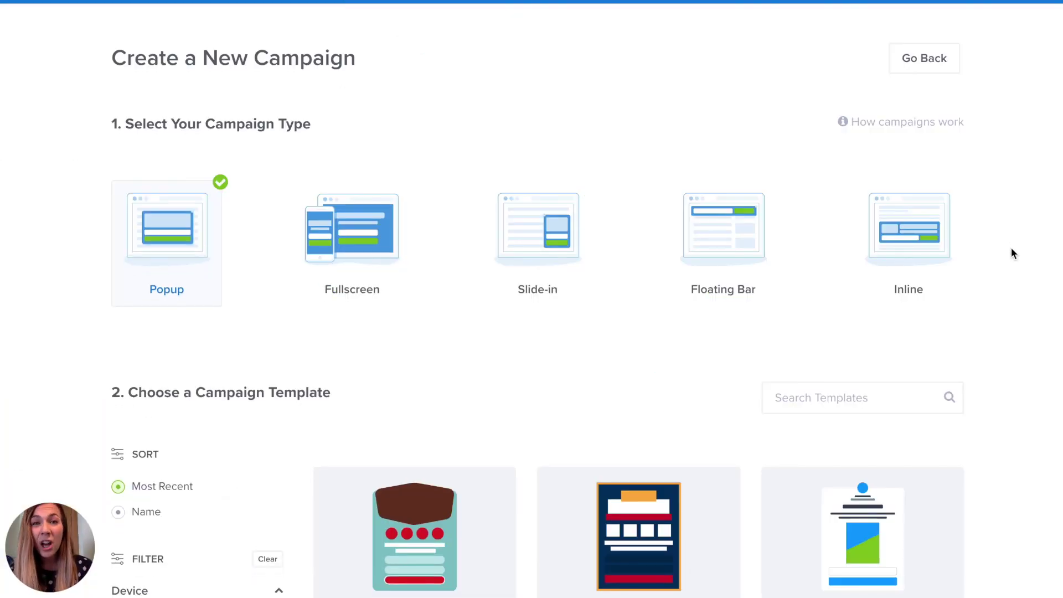
pyautogui.scroll(-1, 1011, 246)
pyautogui.scroll(-6, 1011, 253)
pyautogui.click(438, 177)
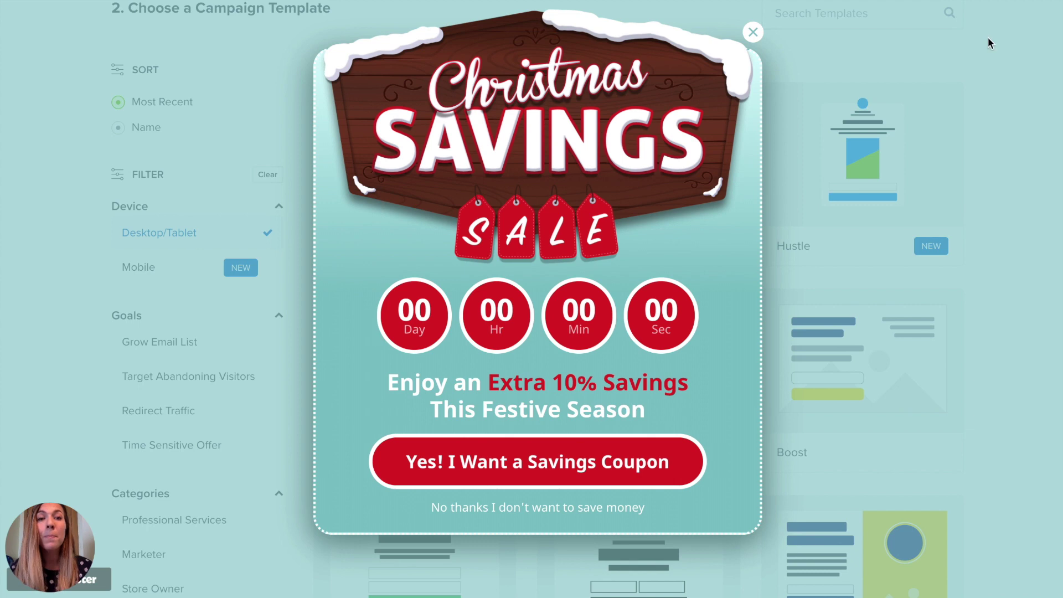
pyautogui.click(753, 31)
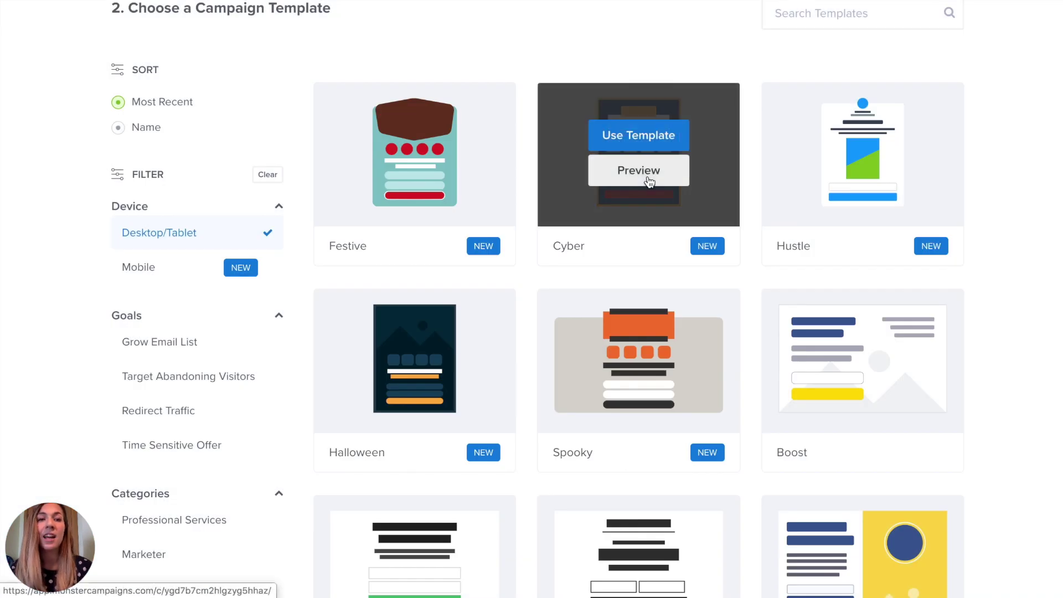
pyautogui.click(644, 176)
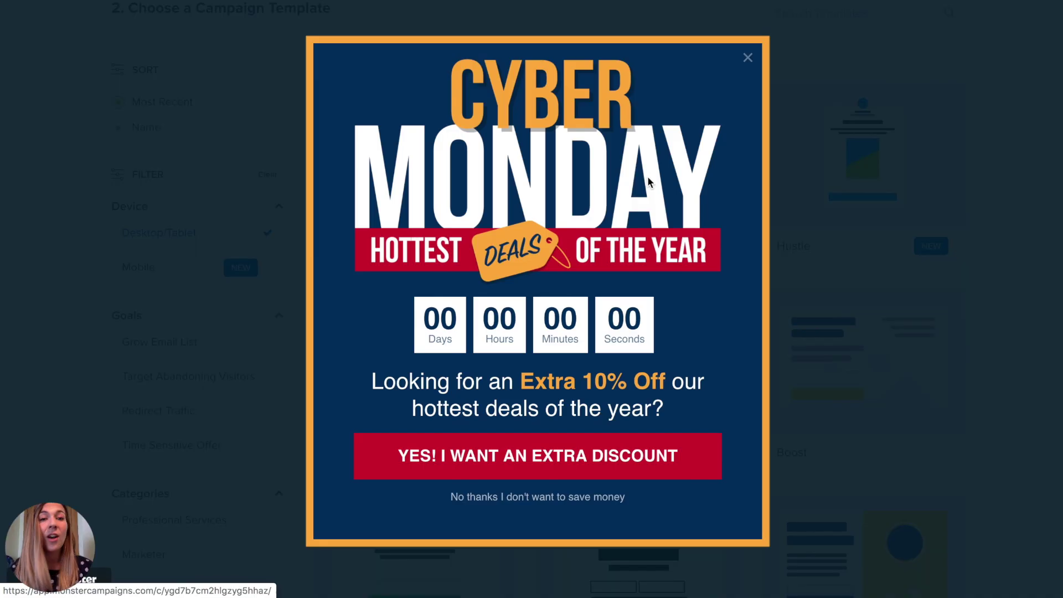
pyautogui.click(748, 58)
pyautogui.moveTo(919, 124)
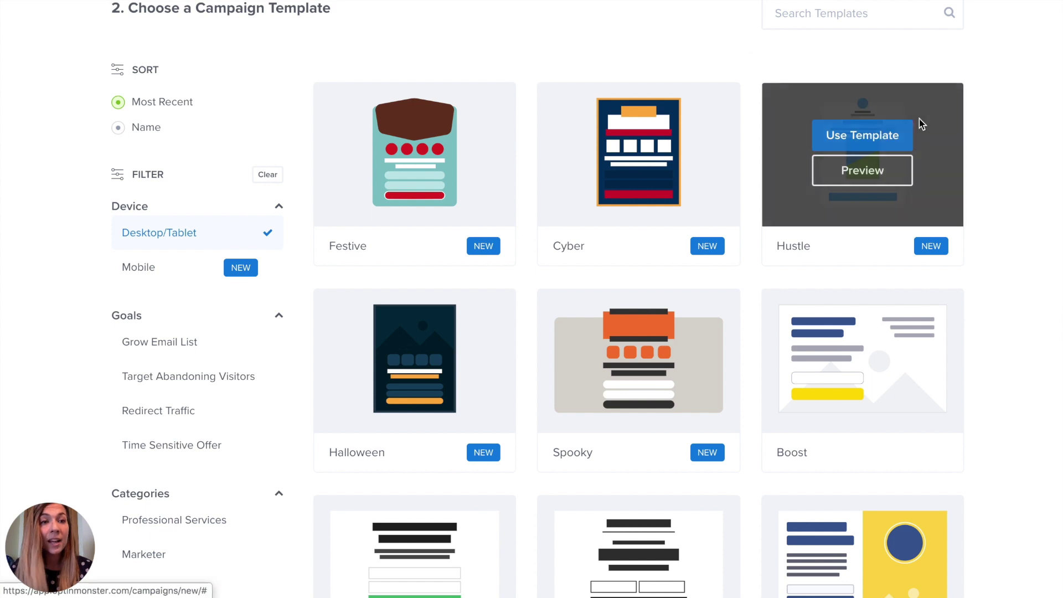
pyautogui.click(881, 174)
pyautogui.click(748, 5)
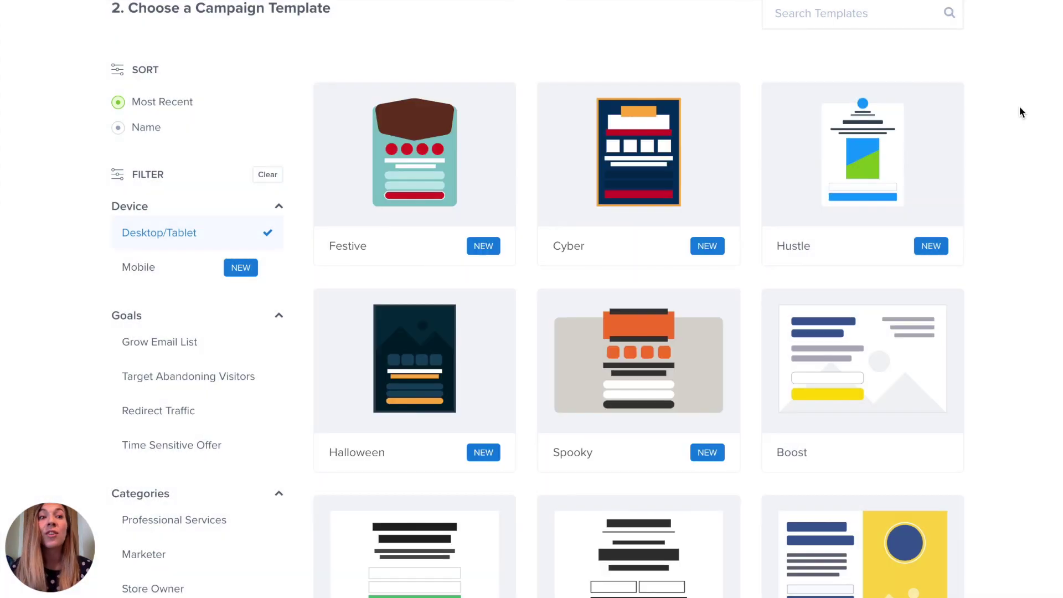
pyautogui.scroll(-3, 996, 122)
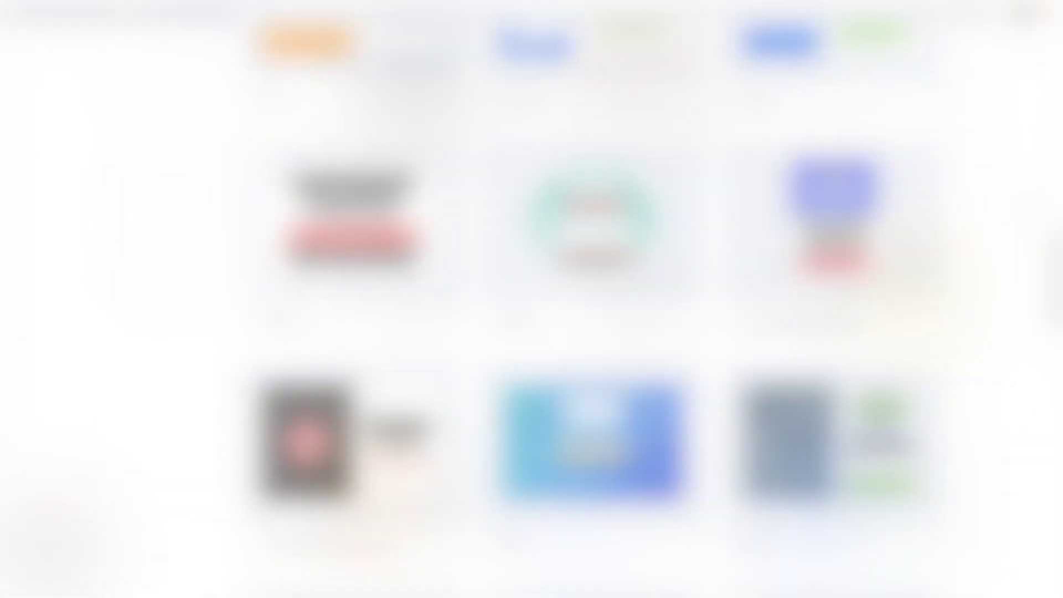
pyautogui.scroll(-3, 1014, 223)
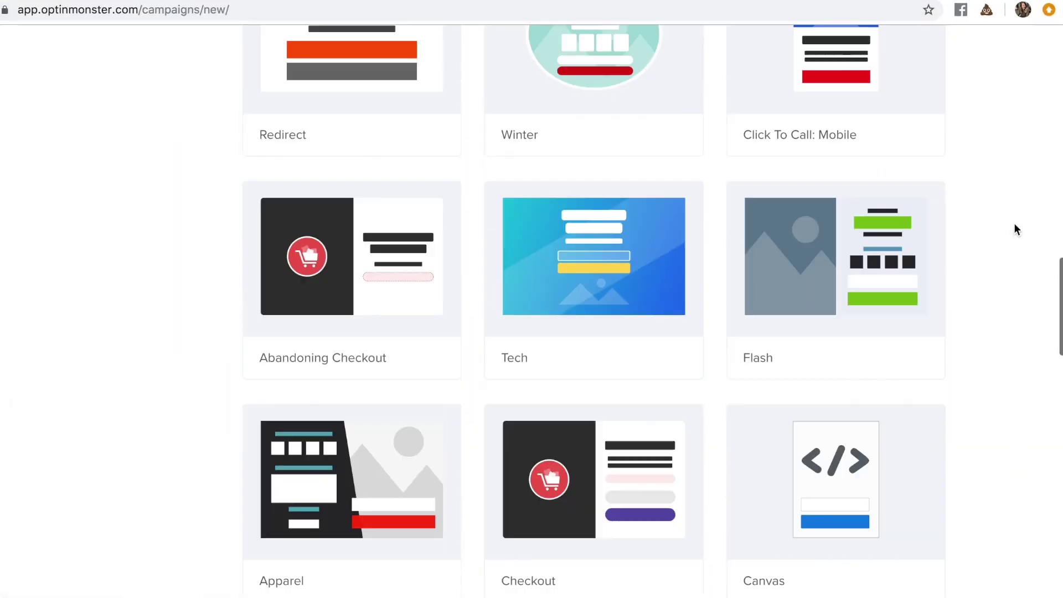
pyautogui.click(882, 432)
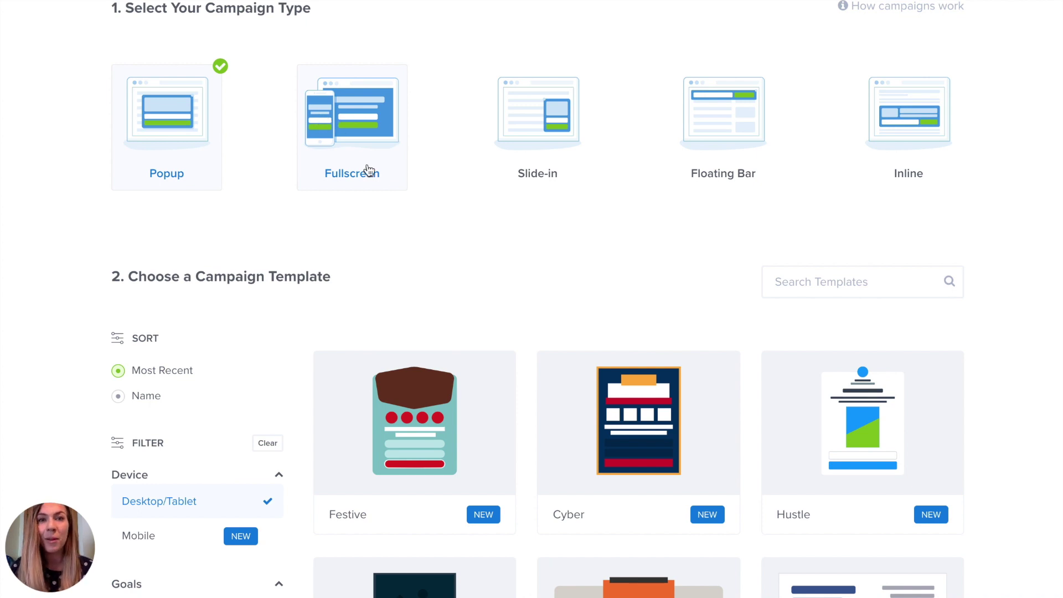
# Step: Preview the Cyber template as a Fullscreen campaign
pyautogui.click(368, 135)
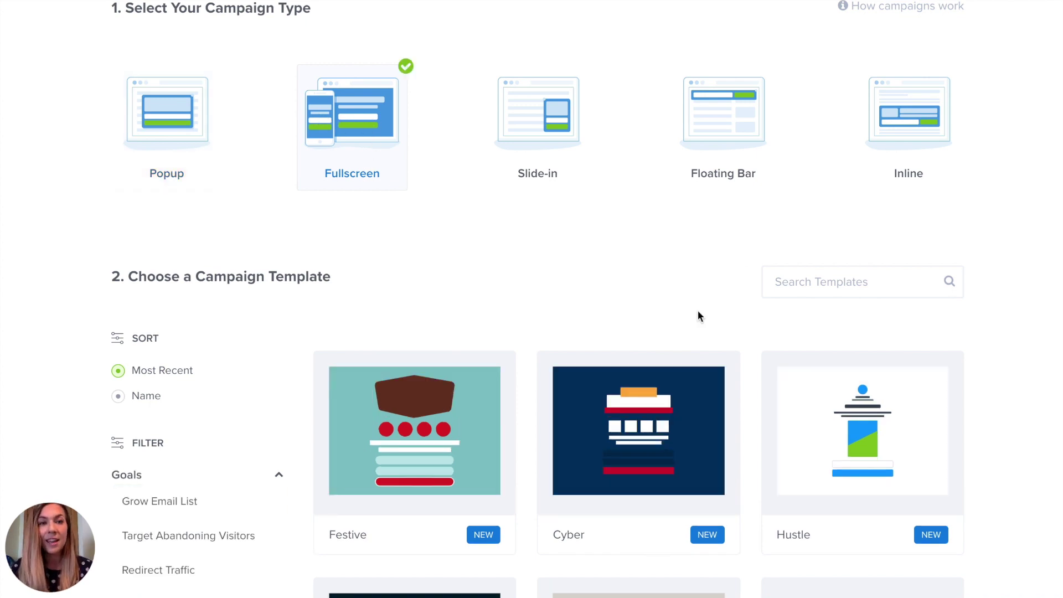
pyautogui.scroll(-5, 948, 255)
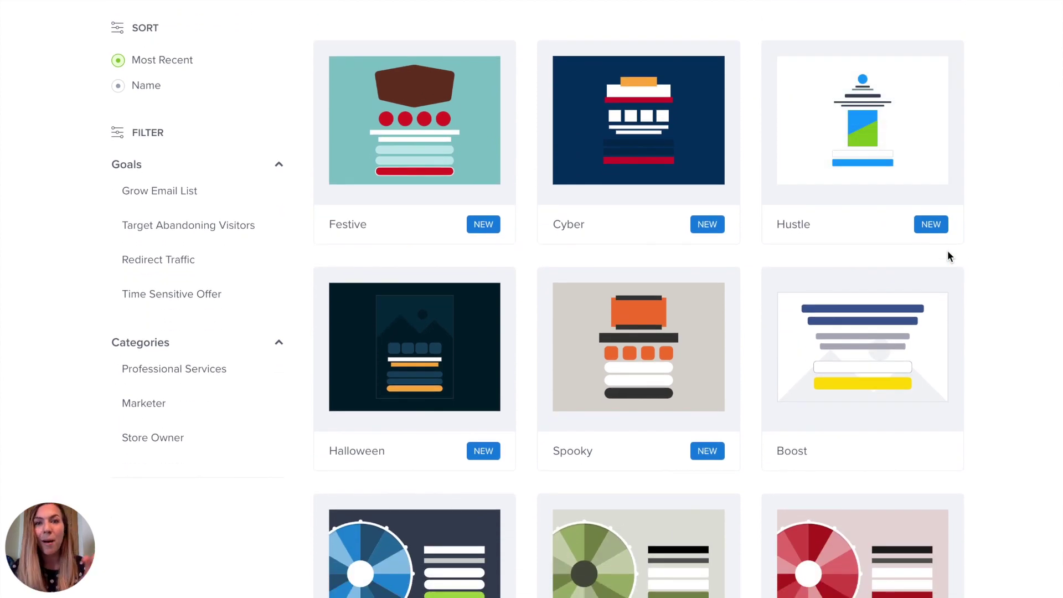
pyautogui.moveTo(716, 161)
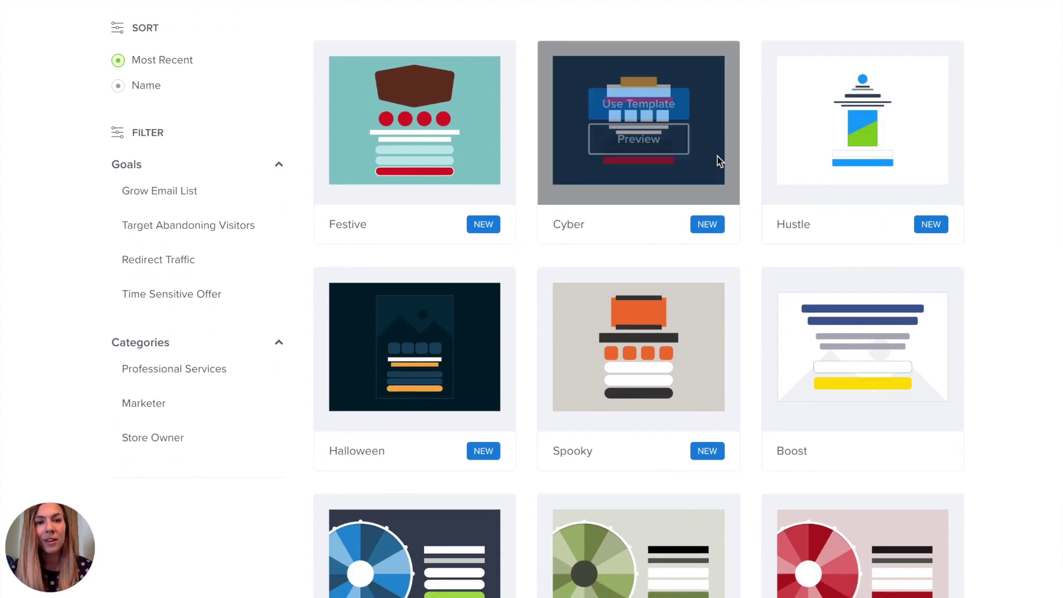
pyautogui.click(617, 138)
pyautogui.click(766, 42)
pyautogui.scroll(5, 659, 62)
# Step: Preview the Cyber template as a Slide-in campaign
pyautogui.click(566, 135)
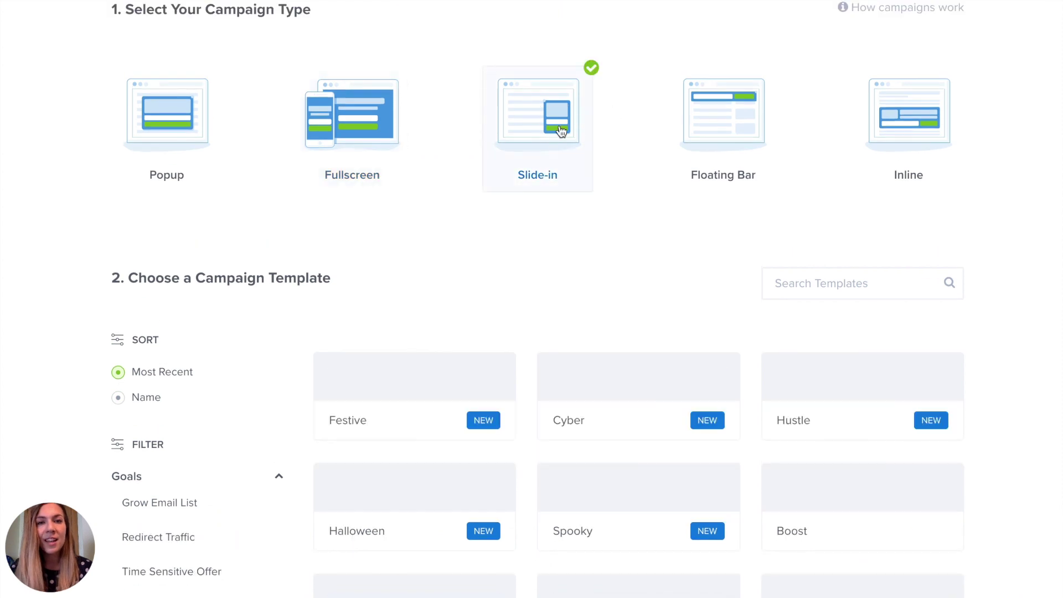
pyautogui.scroll(-5, 690, 317)
pyautogui.moveTo(663, 148)
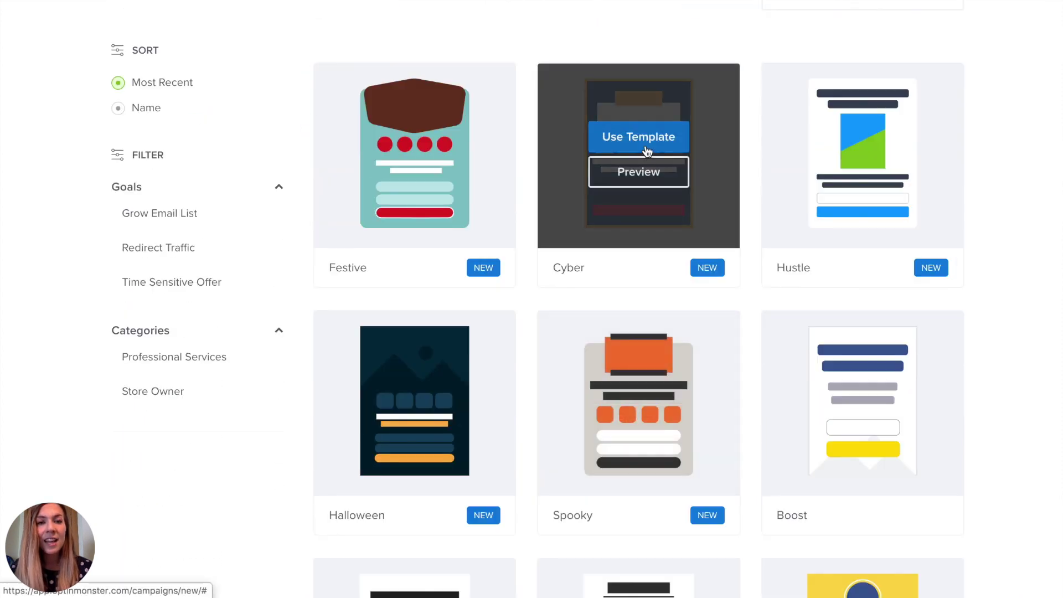
pyautogui.click(643, 173)
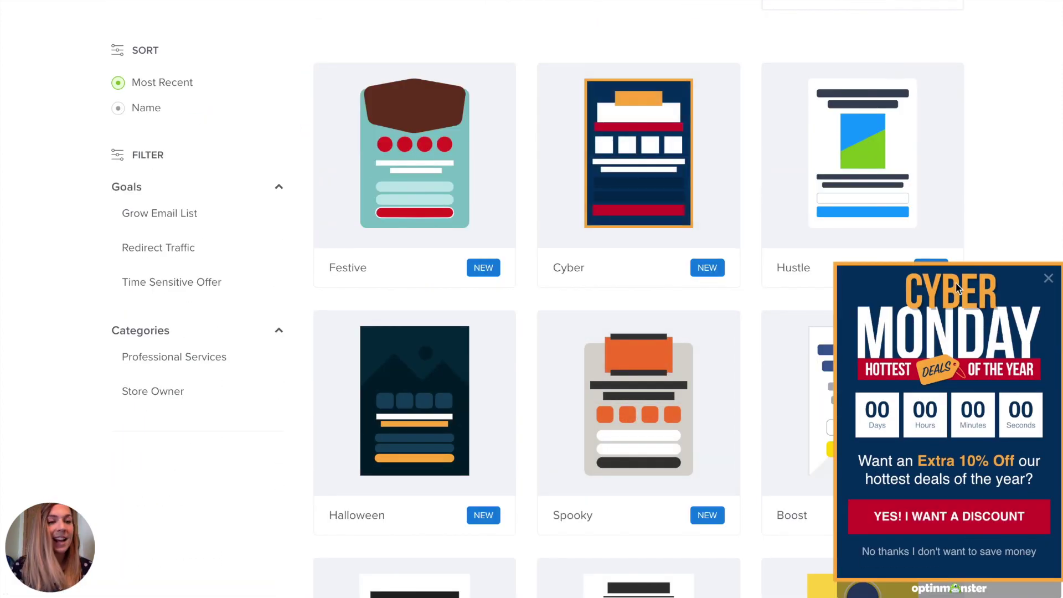
pyautogui.click(1048, 278)
pyautogui.scroll(4, 752, 132)
pyautogui.scroll(3, 736, 166)
# Step: Preview the Cyber template as a Floating Bar campaign
pyautogui.click(720, 266)
pyautogui.scroll(-3, 709, 271)
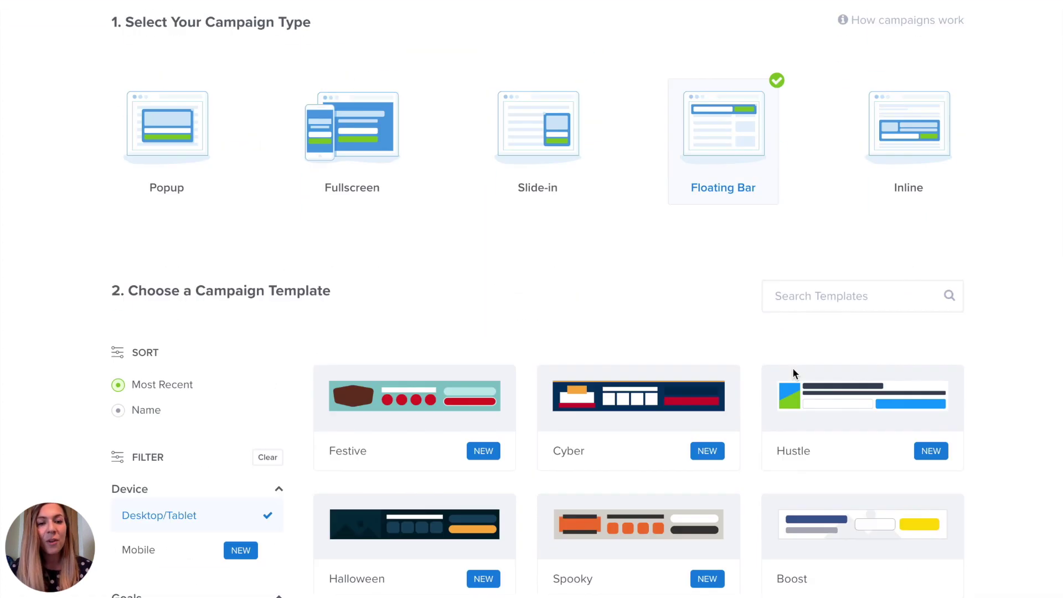
pyautogui.click(644, 375)
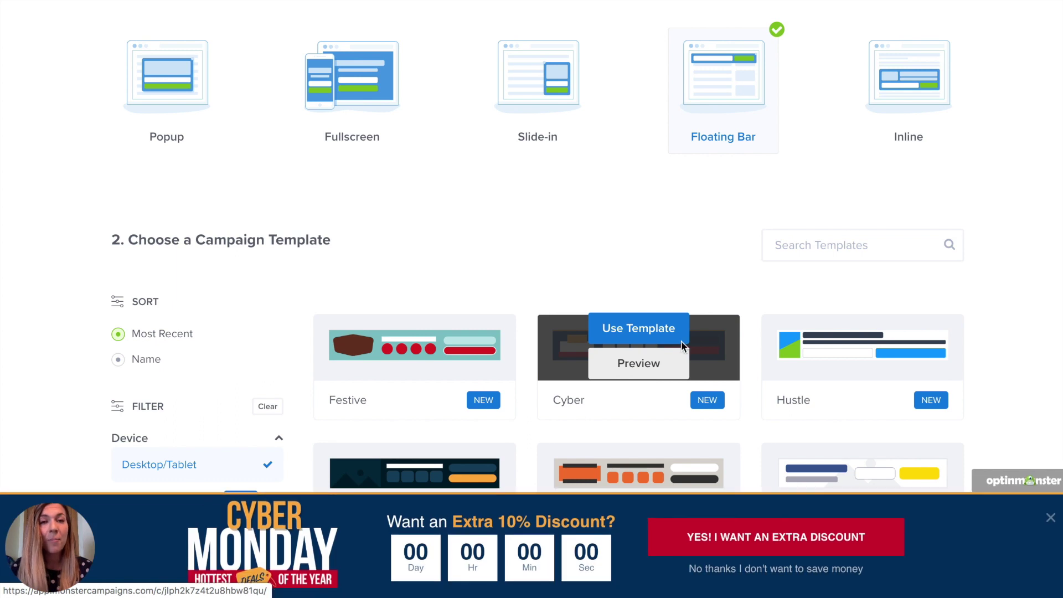
pyautogui.scroll(-1, 825, 286)
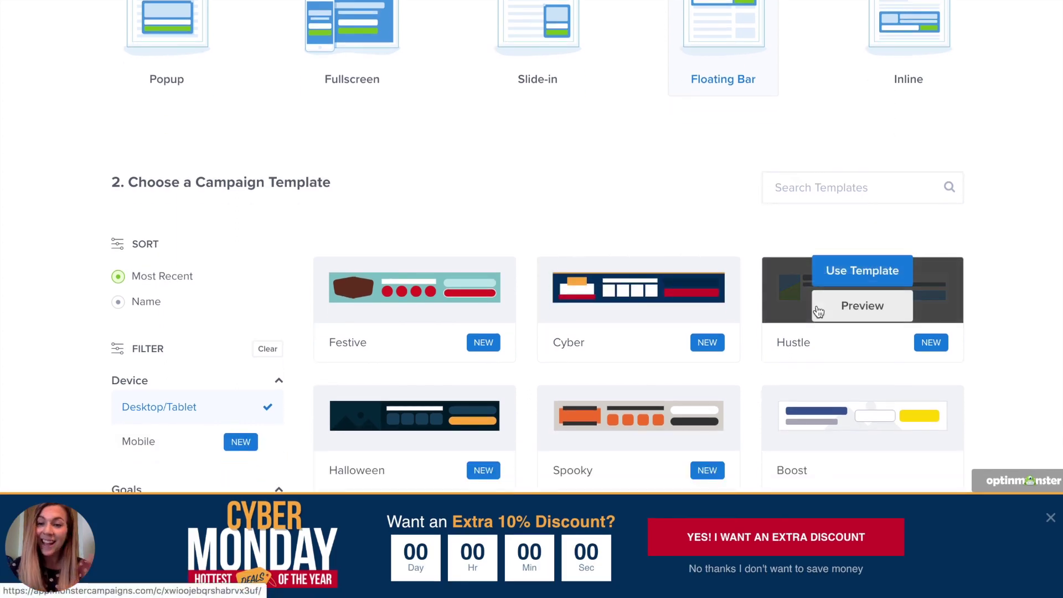
pyautogui.scroll(3, 795, 155)
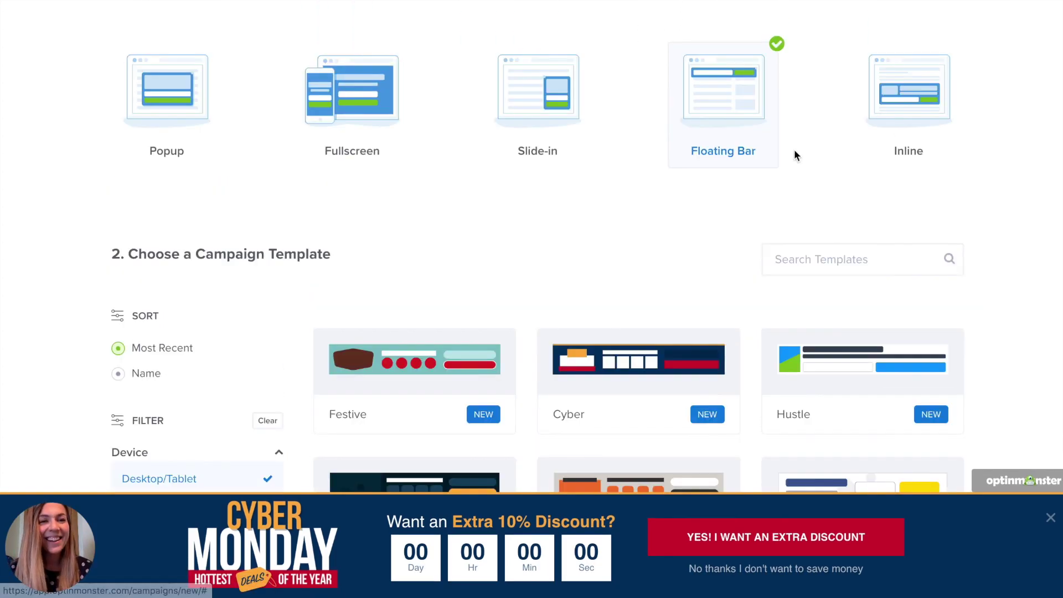
# Step: Preview the Cyber template under Inline, then start a campaign from the Camber template
pyautogui.click(875, 185)
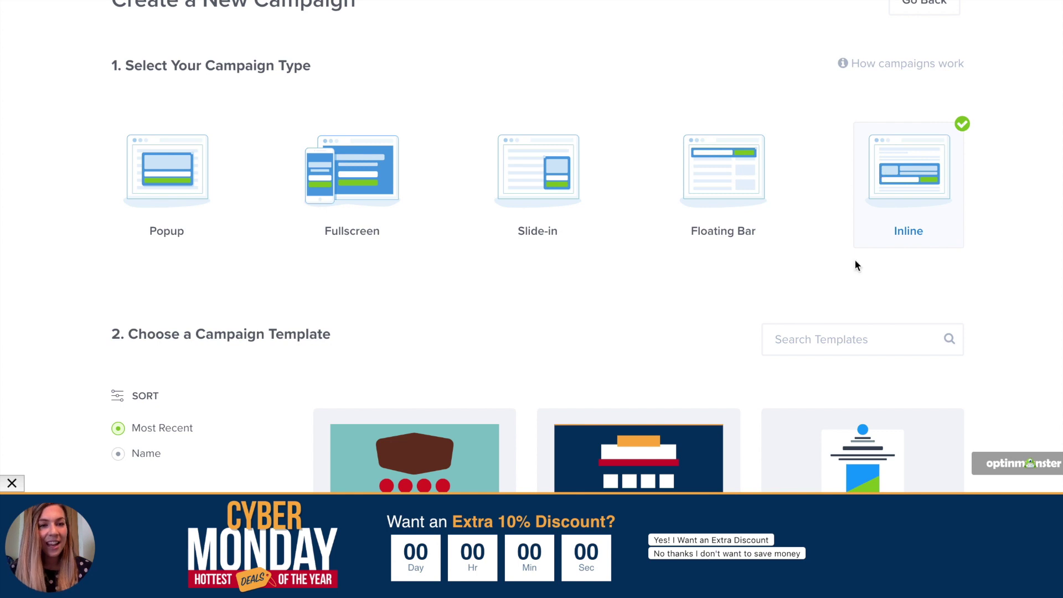
pyautogui.scroll(-3, 885, 244)
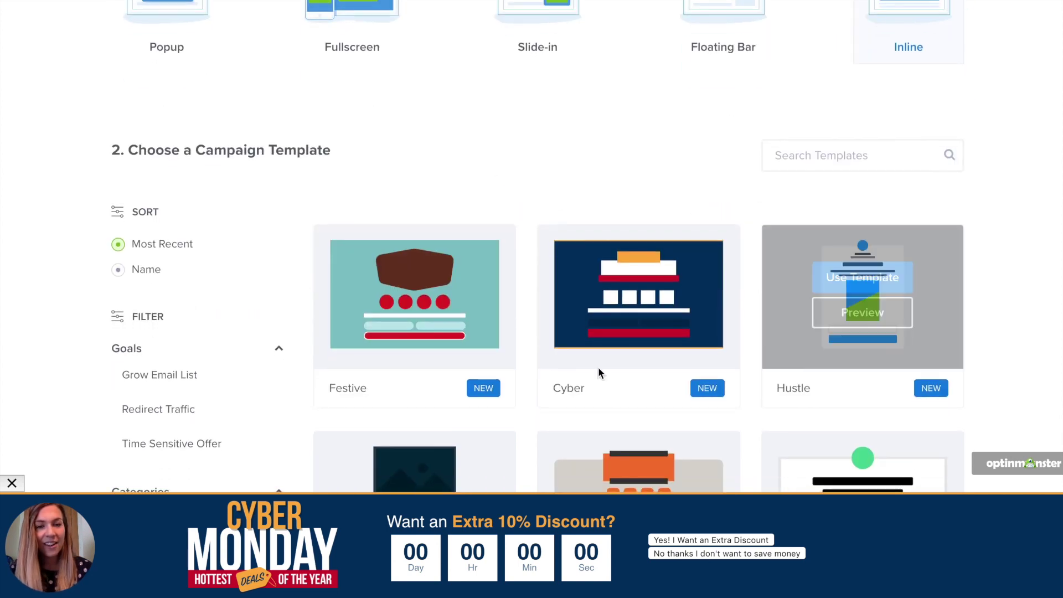
pyautogui.click(12, 484)
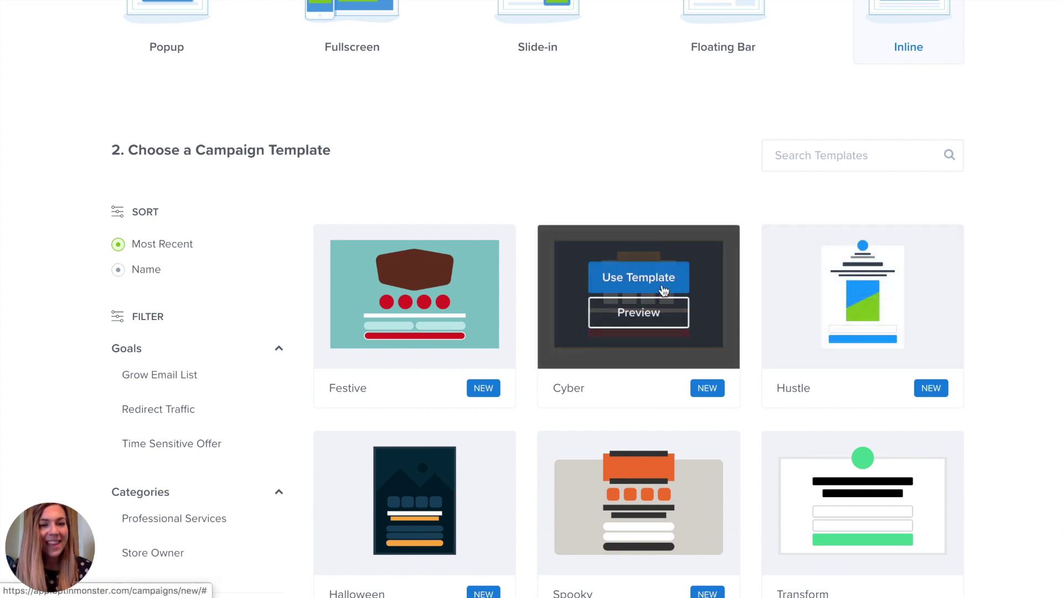
pyautogui.click(661, 312)
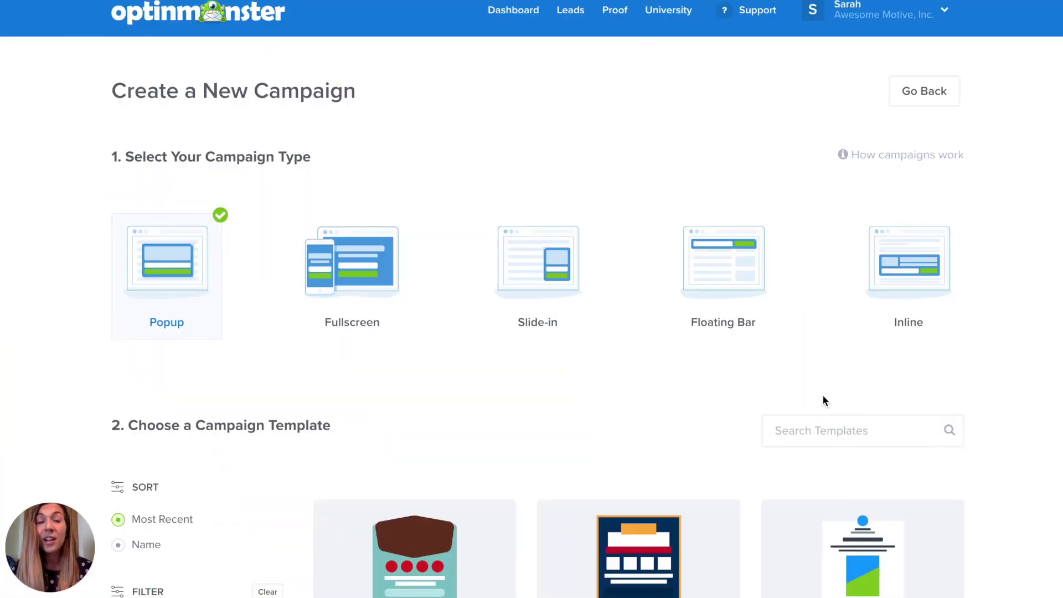
pyautogui.scroll(-14, 822, 394)
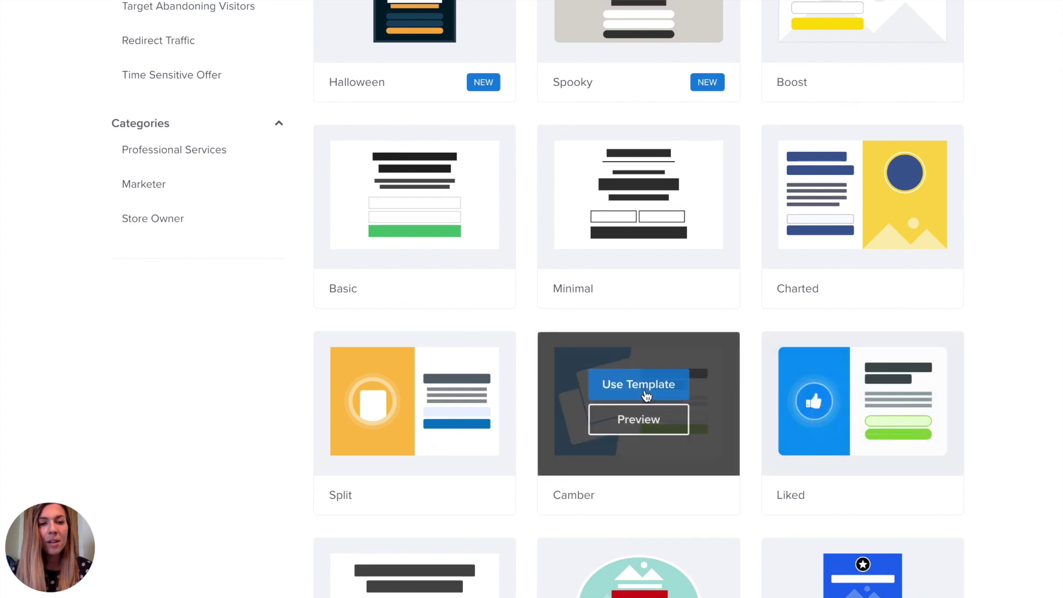
pyautogui.click(642, 388)
# Step: Name the campaign 'PDF Download', load it on the Comunidad Esencial site, and start building
pyautogui.write('PDF Download')
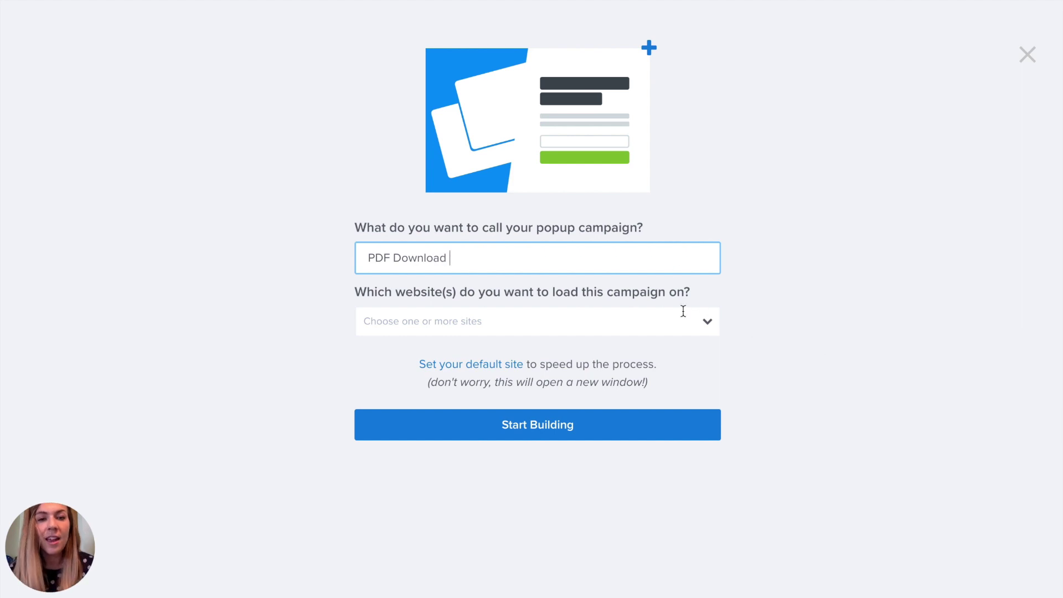
pyautogui.click(674, 316)
pyautogui.click(551, 449)
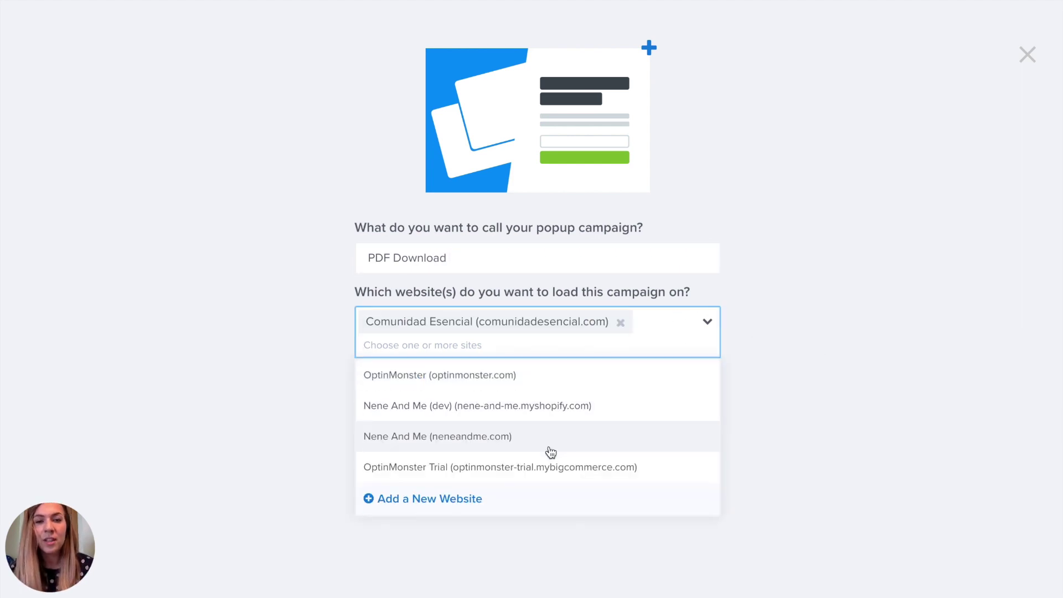
pyautogui.click(592, 445)
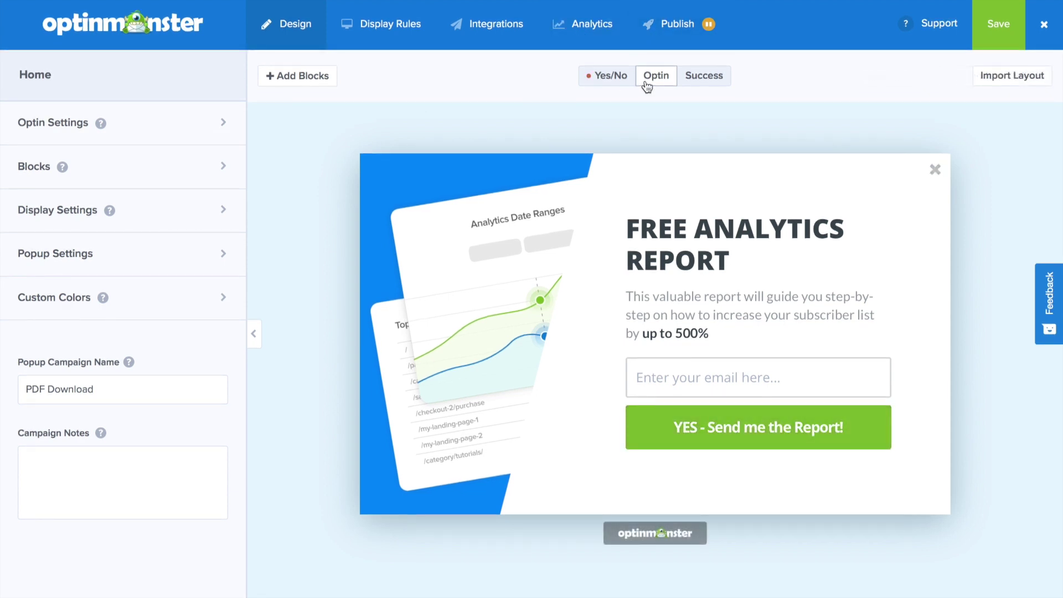
# Step: Activate the popup's Yes/No view and select its FREE ANALYTICS REPORT headline
pyautogui.click(608, 79)
pyautogui.click(648, 186)
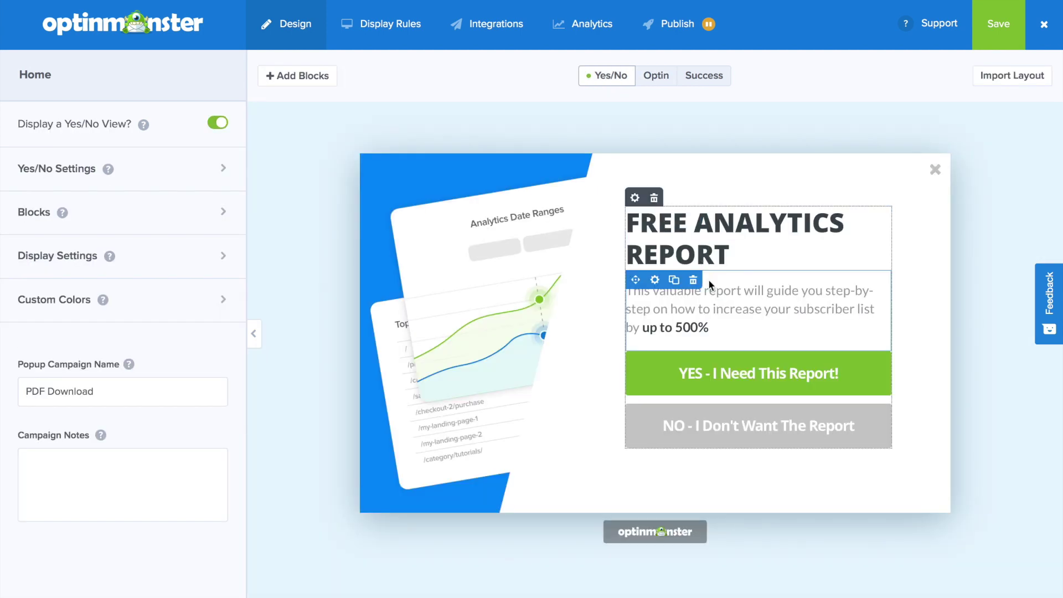
pyautogui.click(714, 259)
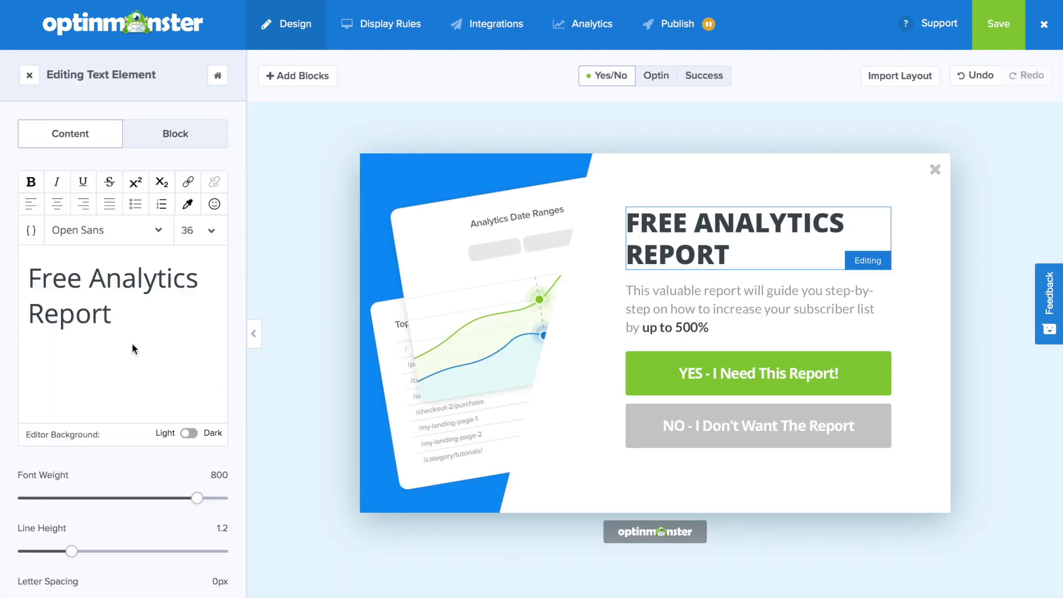
# Step: Replace the headline with 'Do you want more website traffic?' and set its font to Oswald
pyautogui.moveTo(138, 310); pyautogui.dragTo(7, 285)
pyautogui.write('Do you')
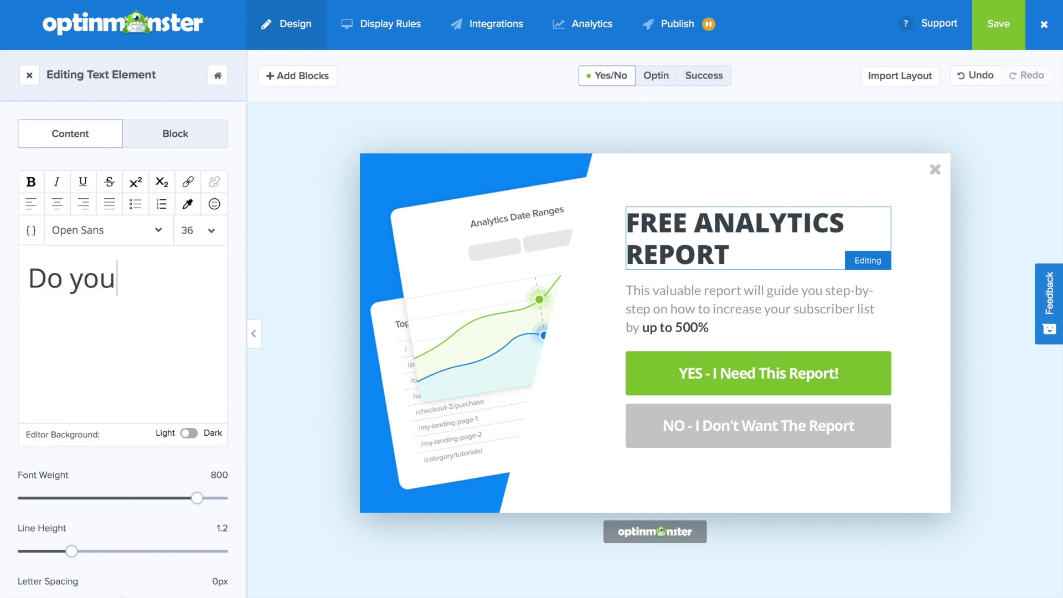
pyautogui.write(' want more we')
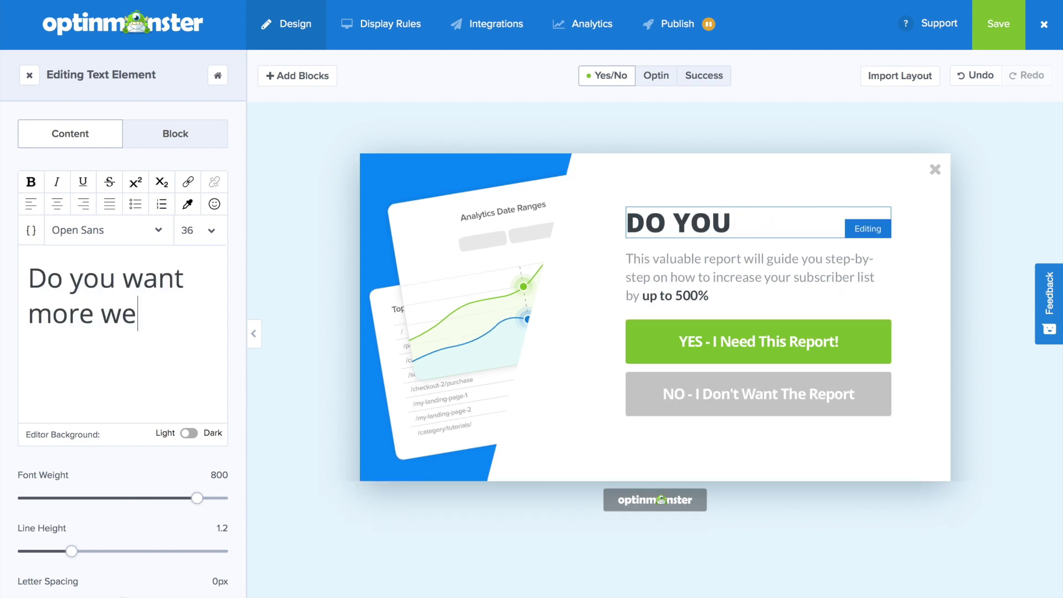
pyautogui.write('bsite traffic?')
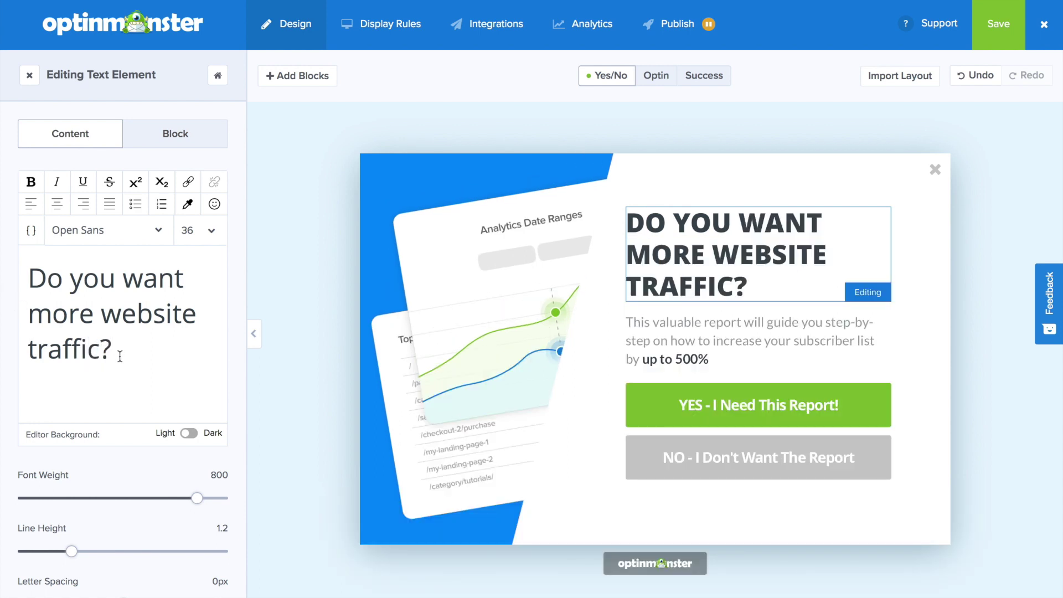
pyautogui.moveTo(120, 356); pyautogui.dragTo(30, 256)
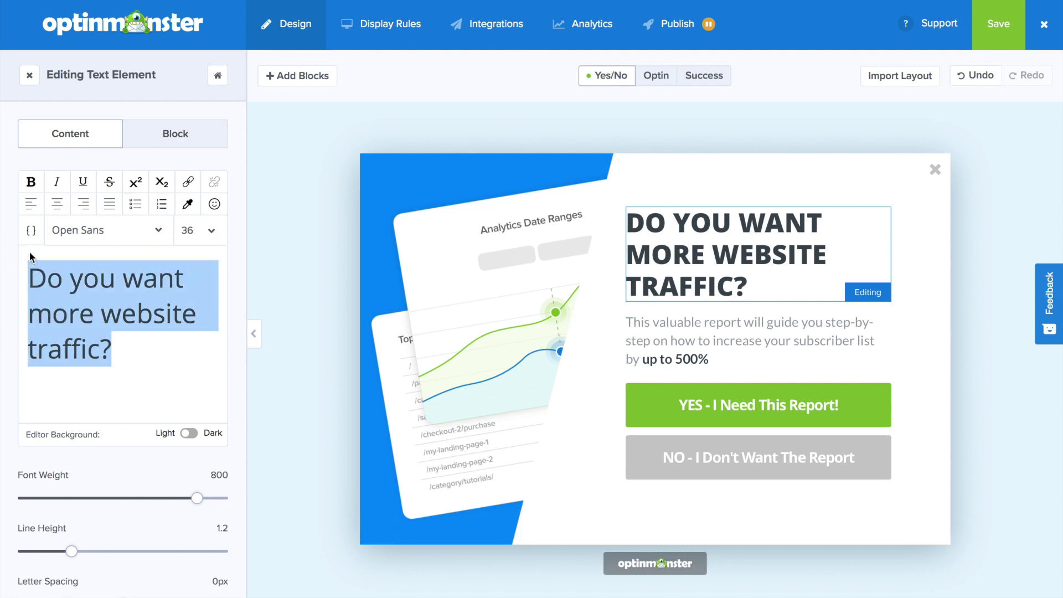
pyautogui.click(155, 230)
pyautogui.click(128, 279)
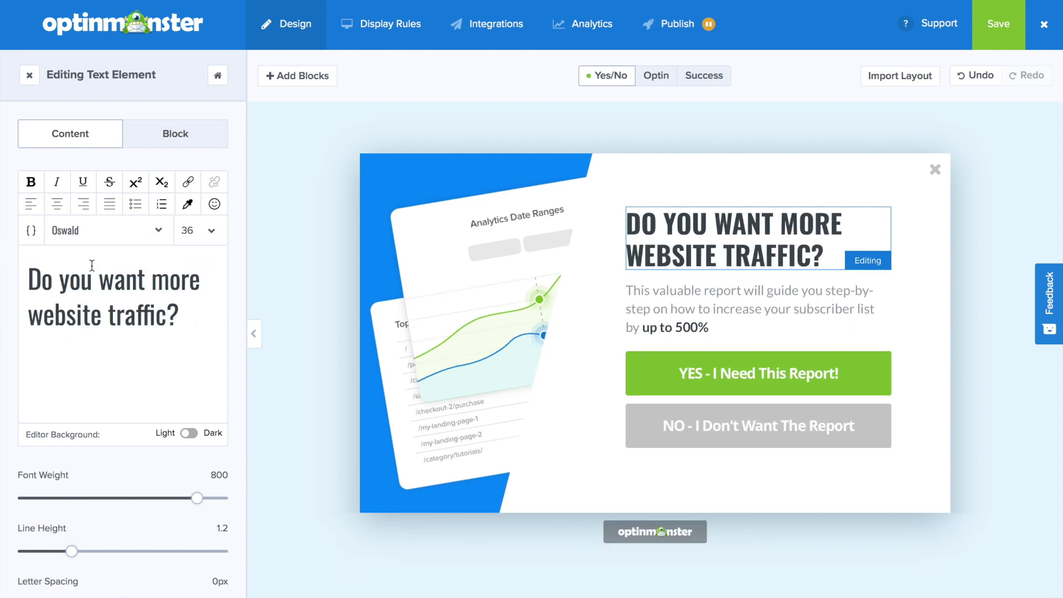
pyautogui.click(31, 231)
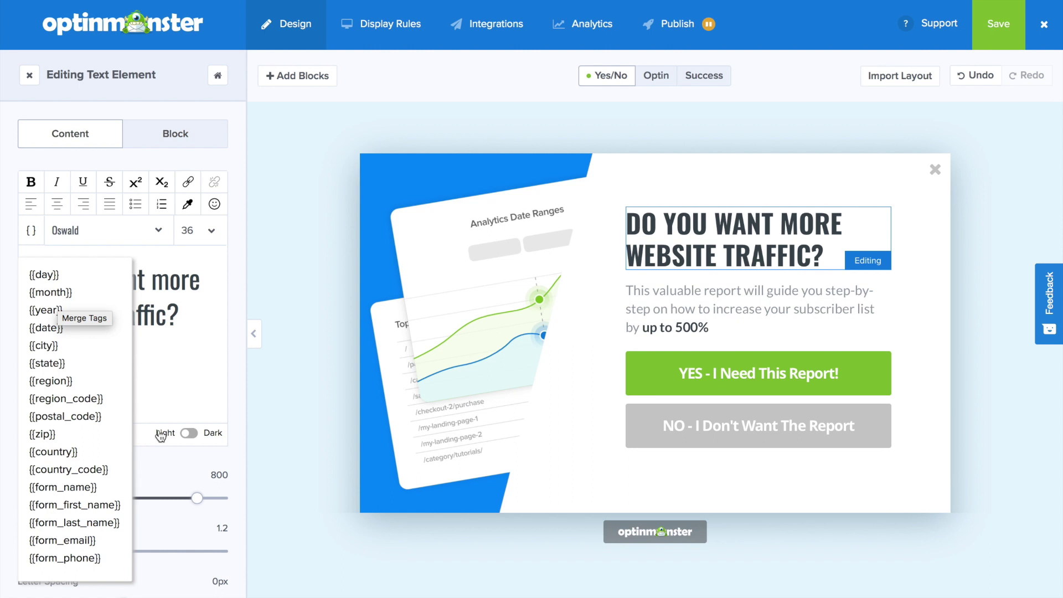
pyautogui.tripleClick(180, 384)
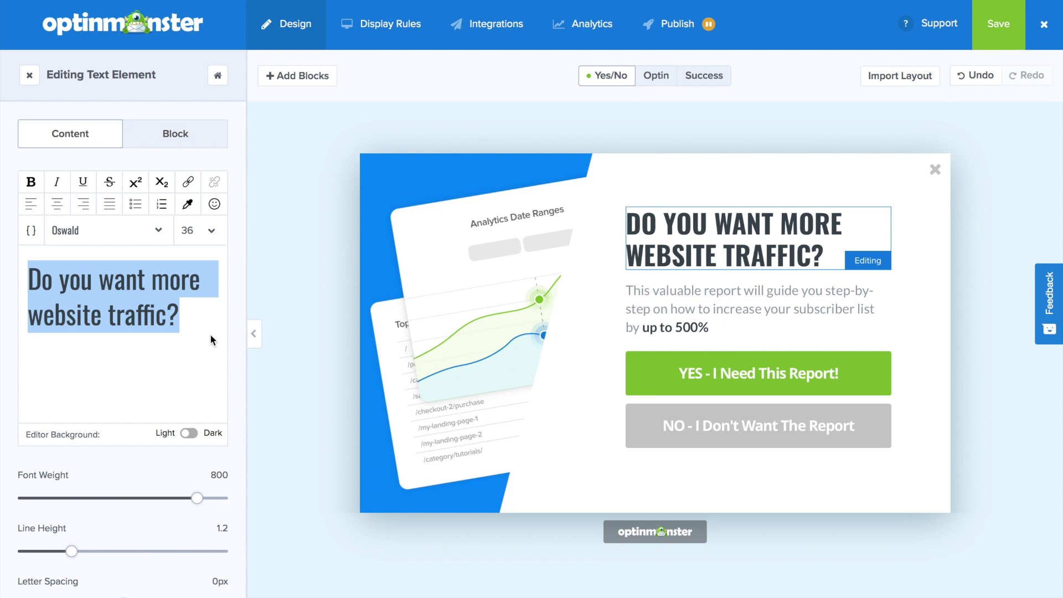
pyautogui.scroll(-3, 210, 334)
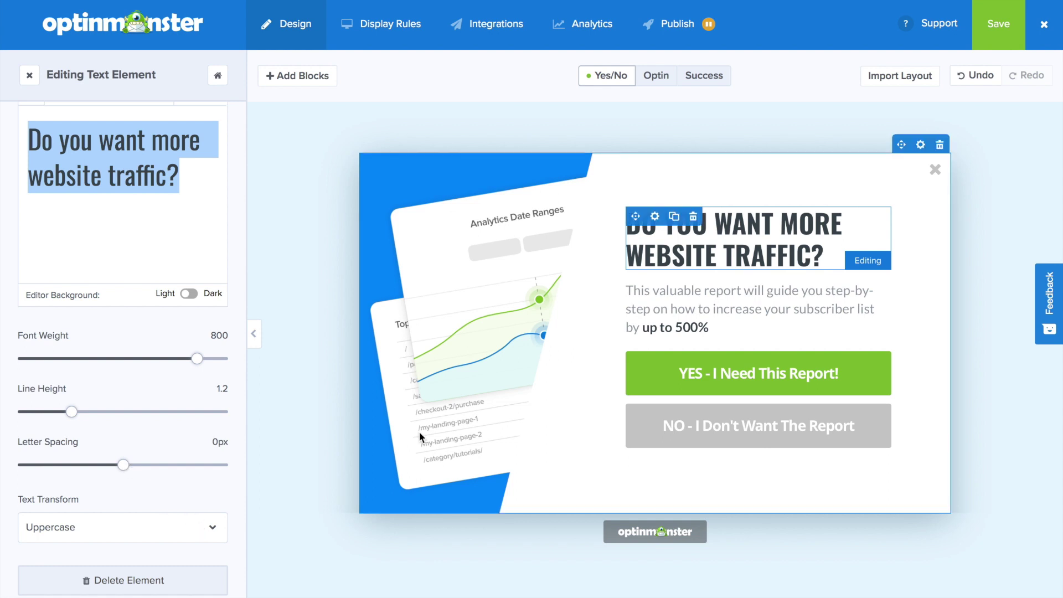
pyautogui.click(678, 309)
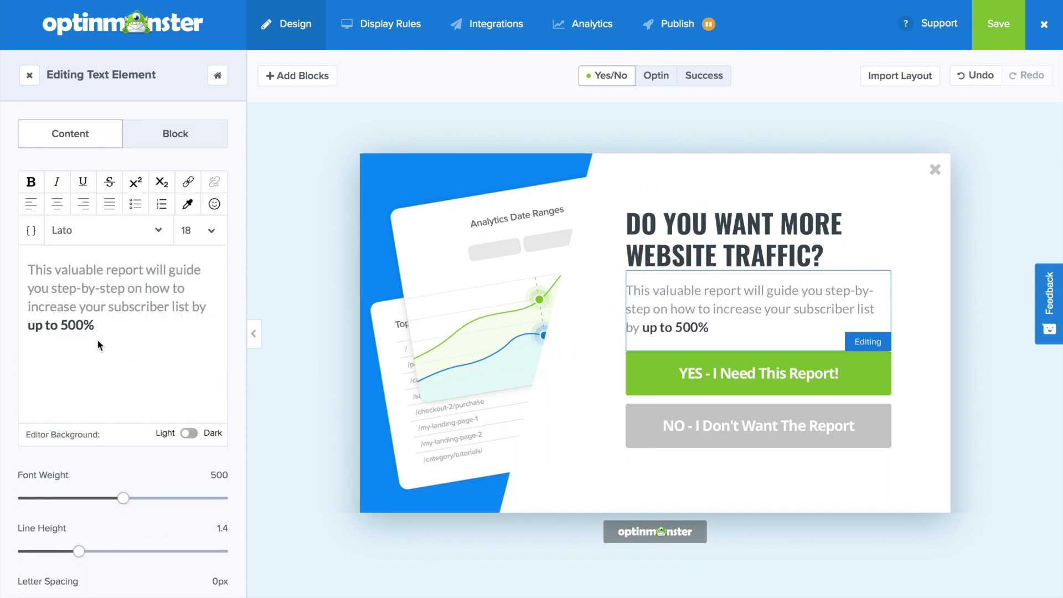
# Step: Rewrite the subtitle as the Marketing Secrets Guide offer with '+1Million' in bold
pyautogui.moveTo(97, 327); pyautogui.dragTo(9, 284)
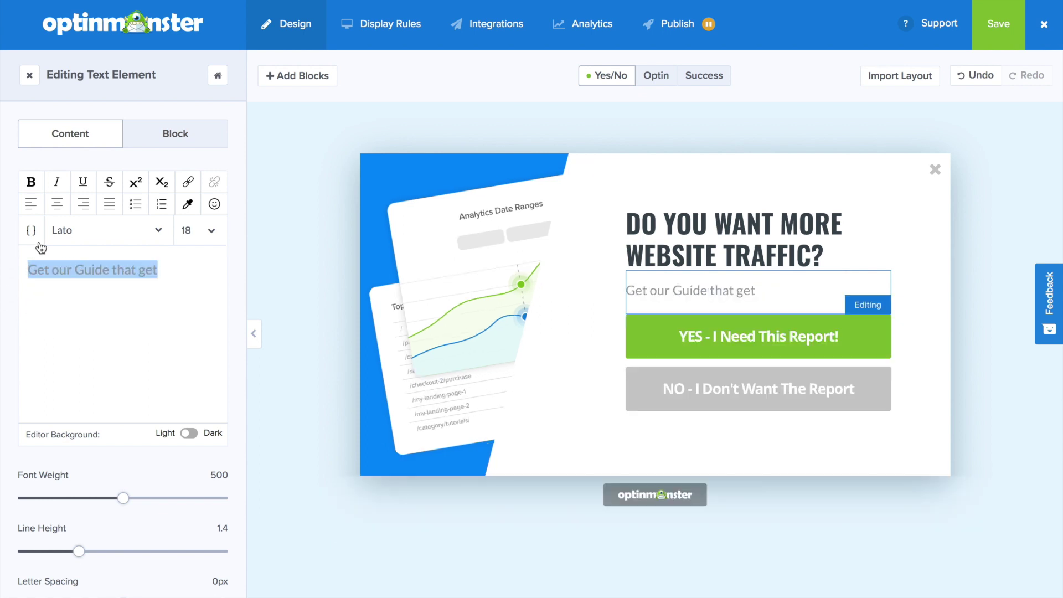
pyautogui.write("We'll send you our Marketing Secrets Guide ")
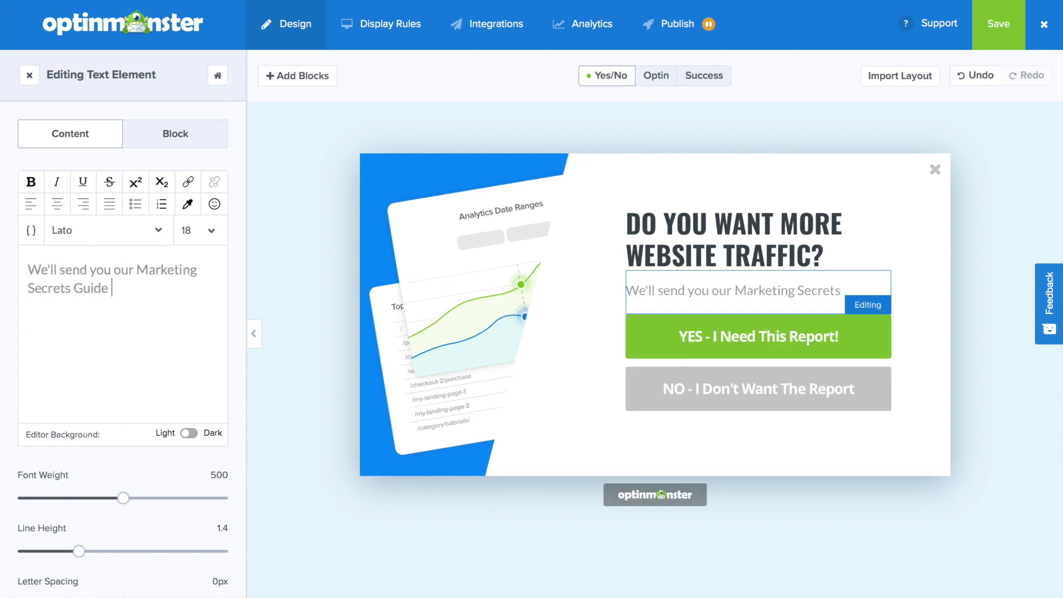
pyautogui.write('that gets us +1Million Website Visitor')
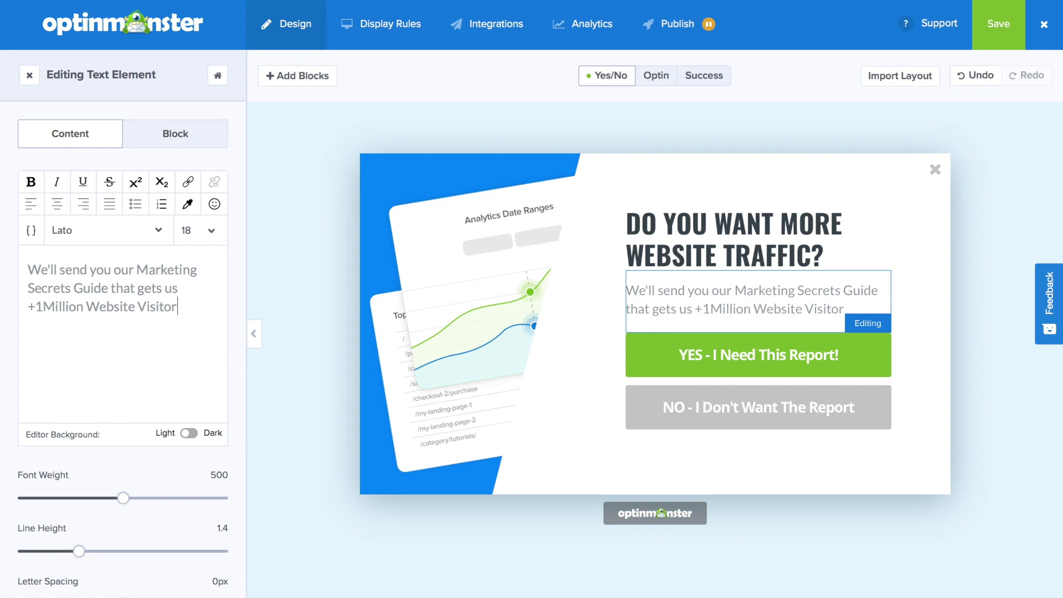
pyautogui.write('s every month!')
pyautogui.moveTo(84, 306); pyautogui.dragTo(27, 301)
pyautogui.click(31, 182)
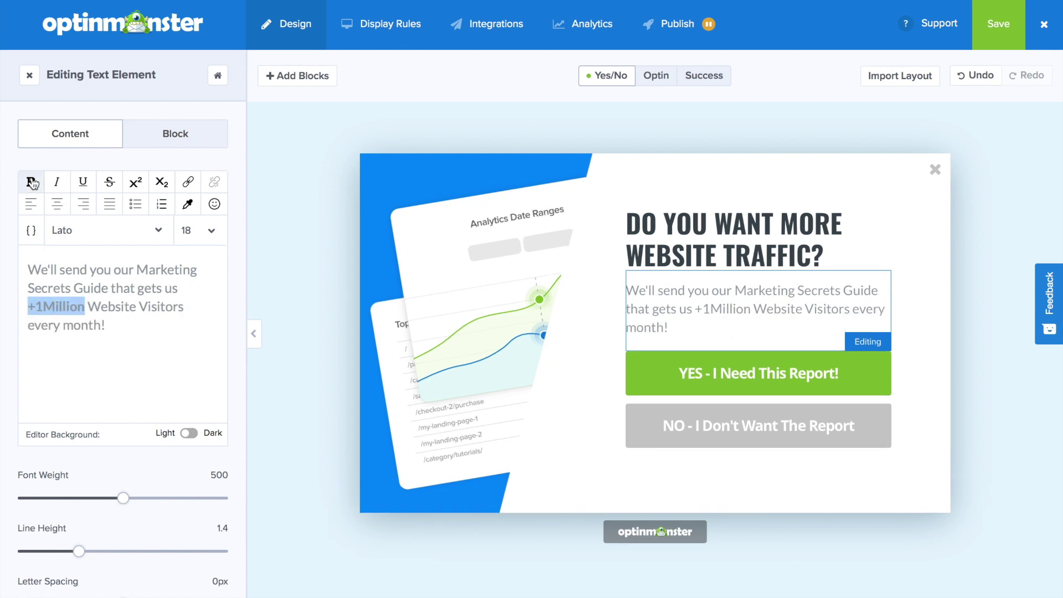
pyautogui.click(125, 329)
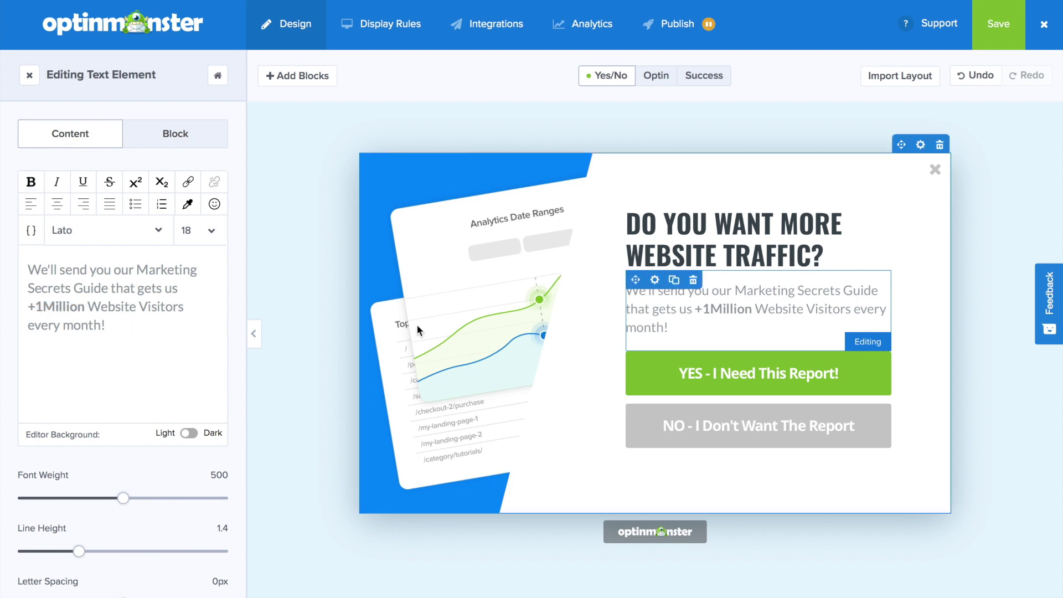
pyautogui.click(654, 379)
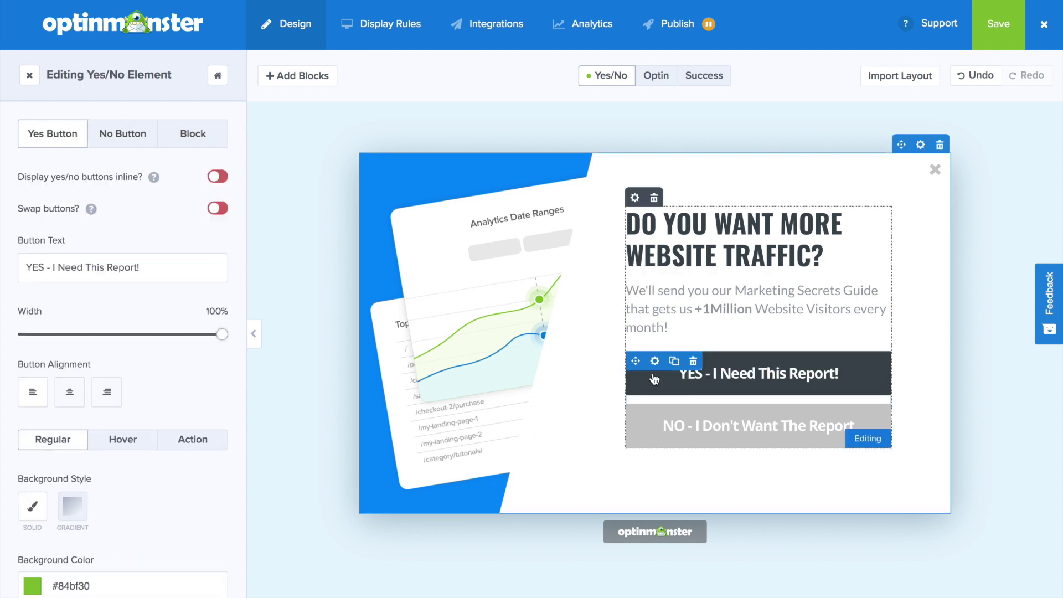
# Step: Change the YES button text to 'YES - I Need This Guide!' and use a gradient background
pyautogui.moveTo(136, 269); pyautogui.dragTo(110, 266)
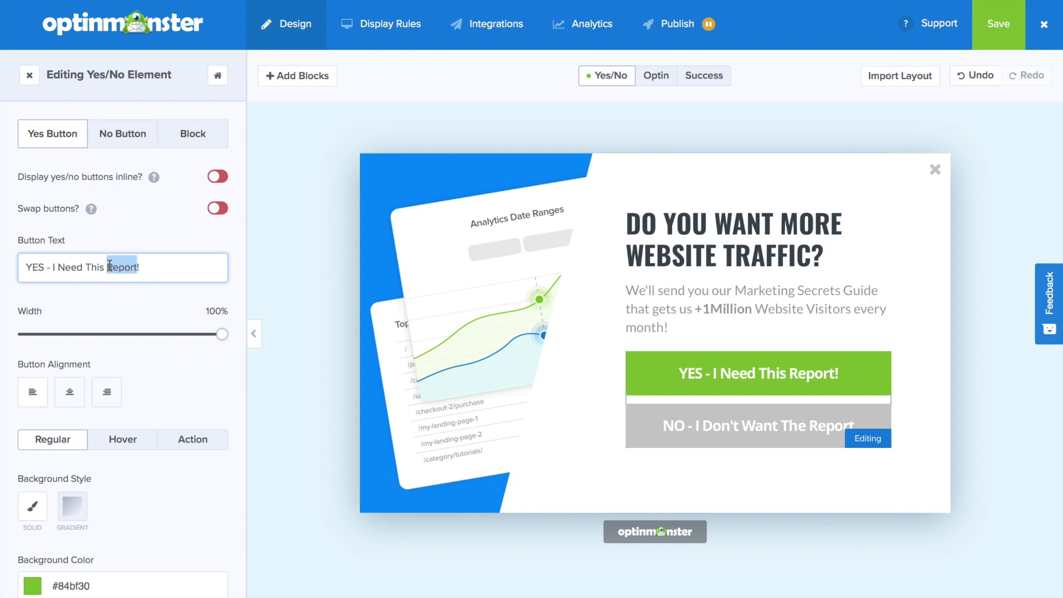
pyautogui.write('Guide')
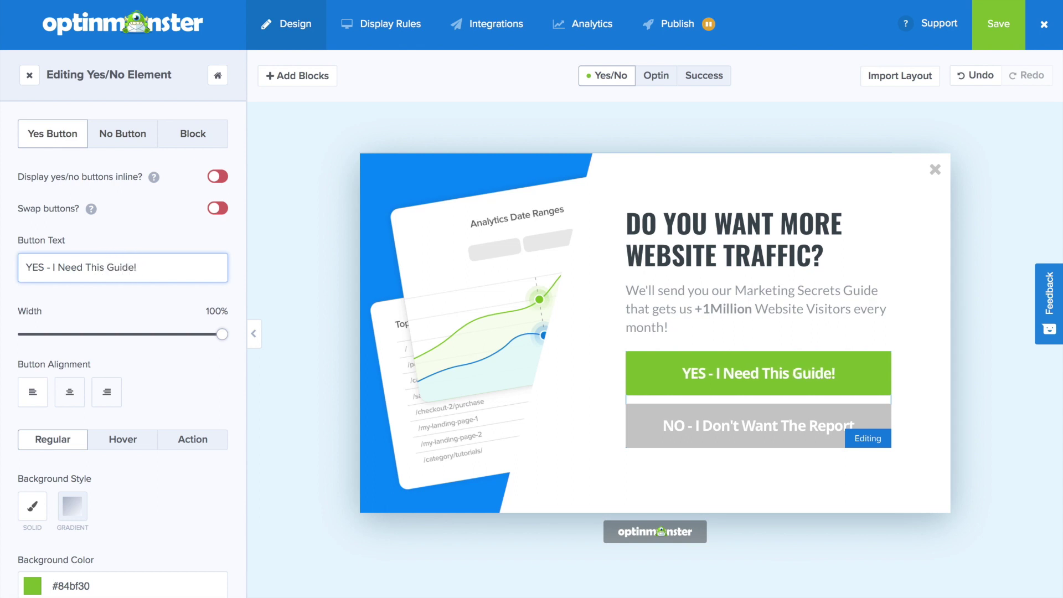
pyautogui.scroll(-3, 181, 280)
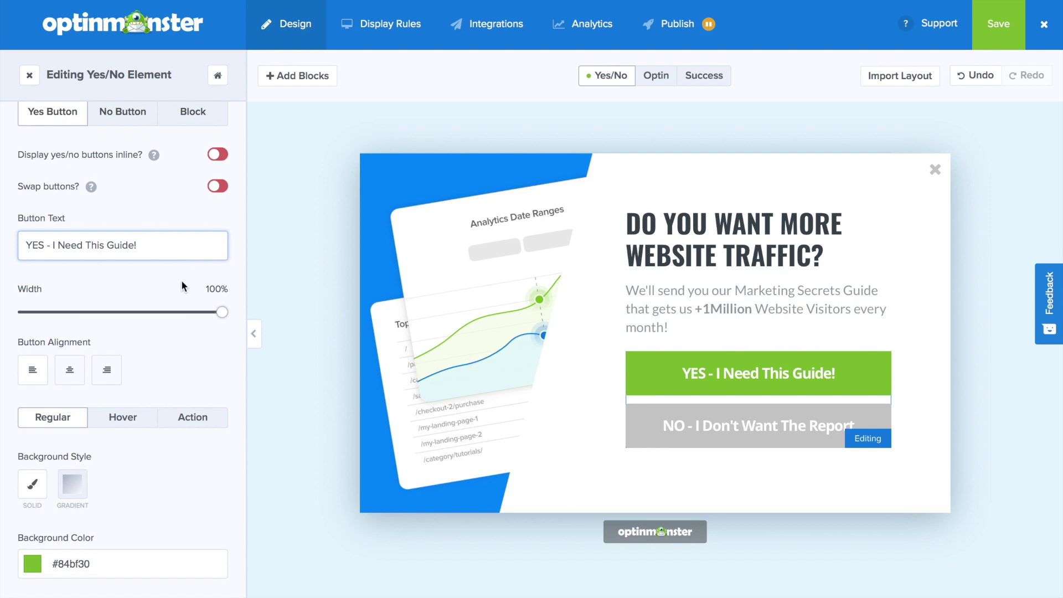
pyautogui.click(76, 331)
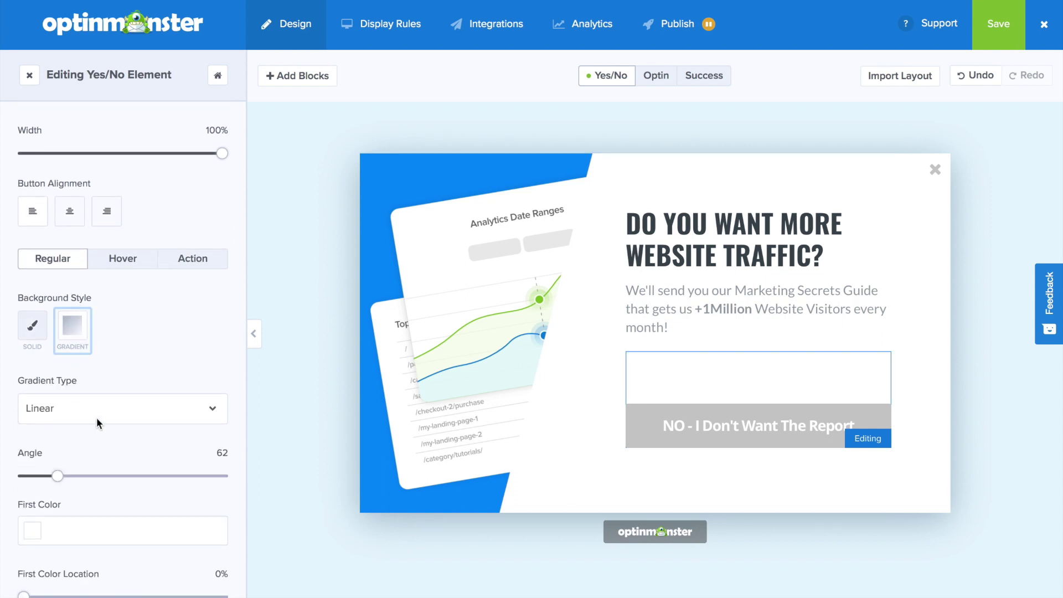
# Step: Set the YES button gradient colours to #64b92c and #6bf386
pyautogui.scroll(-2, 117, 419)
pyautogui.scroll(-1, 114, 424)
pyautogui.click(41, 419)
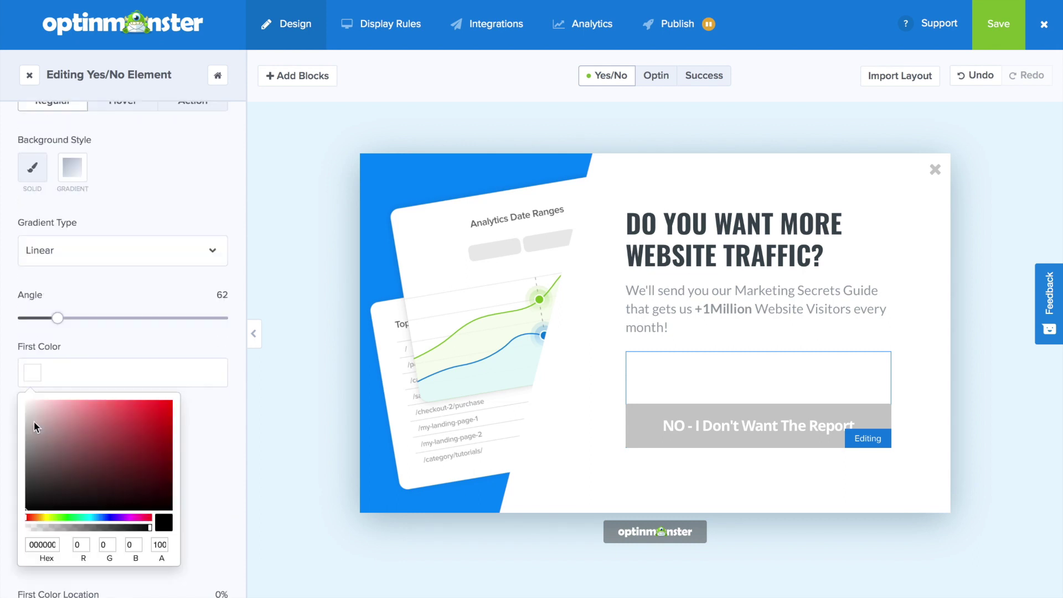
pyautogui.click(59, 517)
pyautogui.click(137, 430)
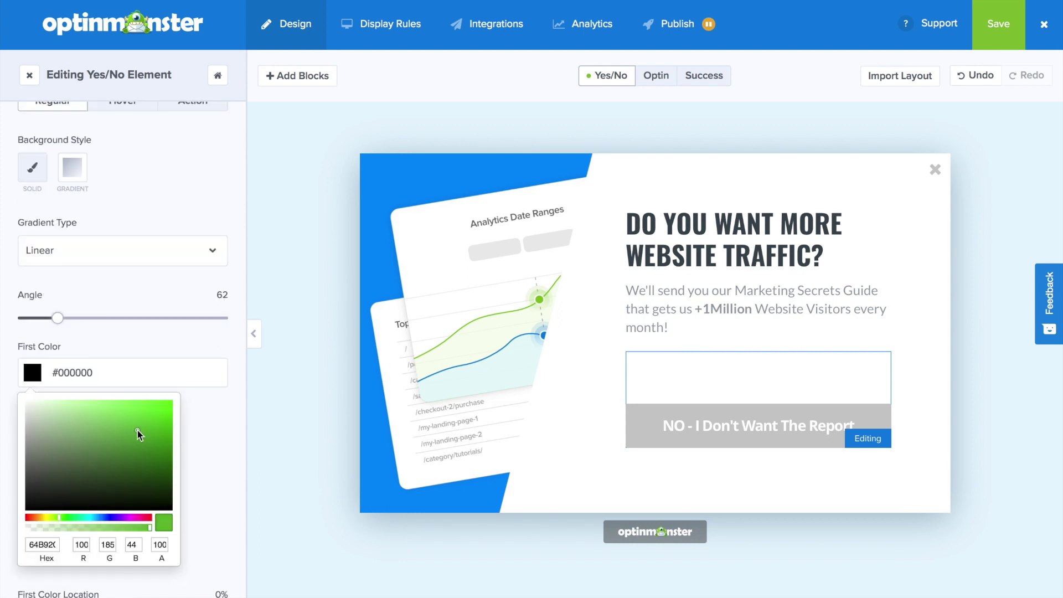
pyautogui.click(198, 413)
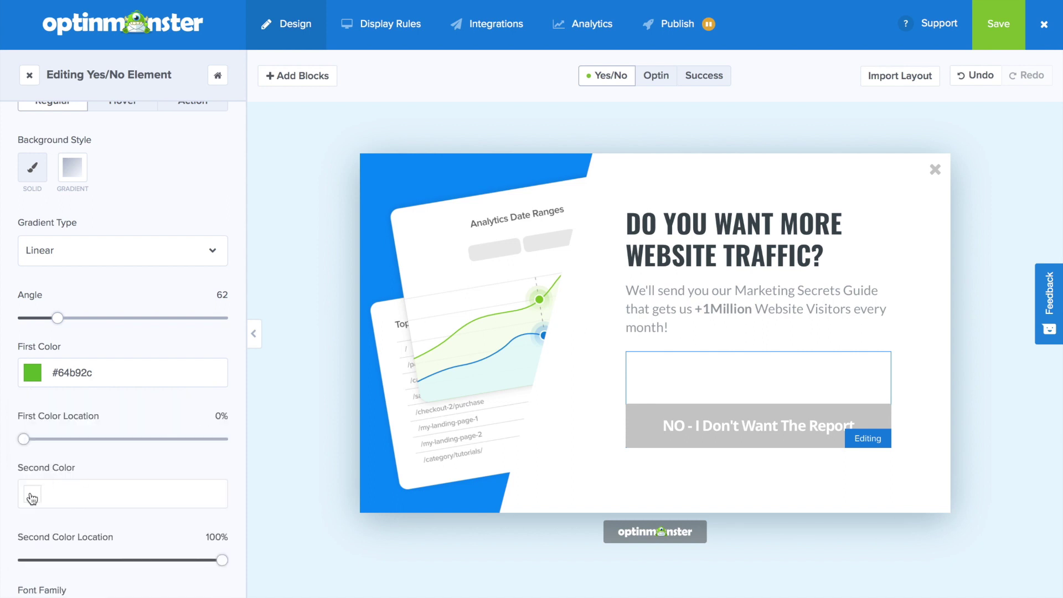
pyautogui.click(32, 496)
pyautogui.click(72, 521)
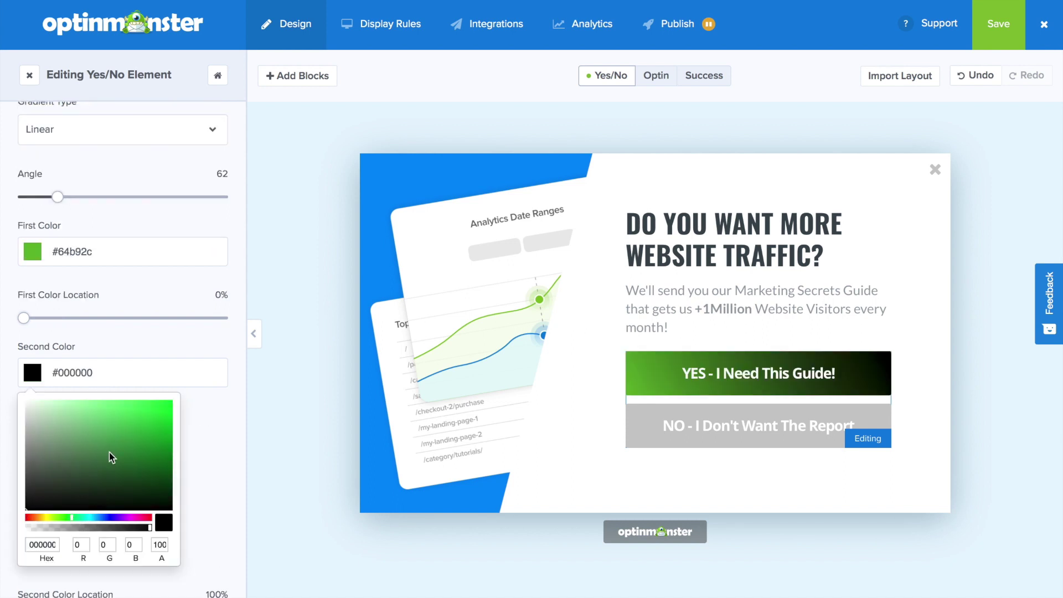
pyautogui.click(108, 406)
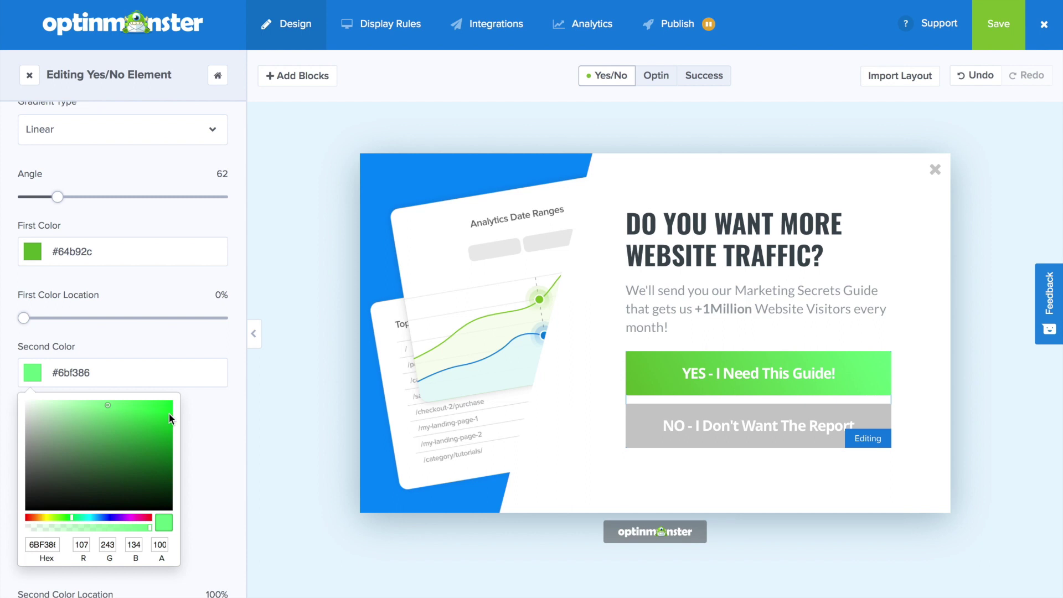
pyautogui.click(192, 414)
# Step: Round all the YES button's corners with a 30 px border radius
pyautogui.scroll(-3, 193, 414)
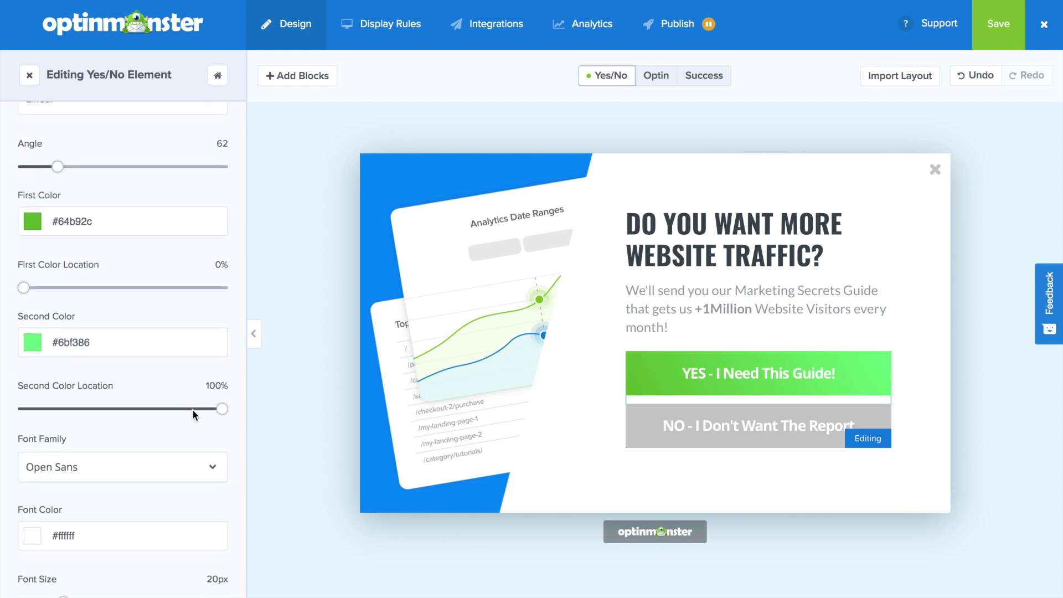
pyautogui.scroll(-5, 193, 414)
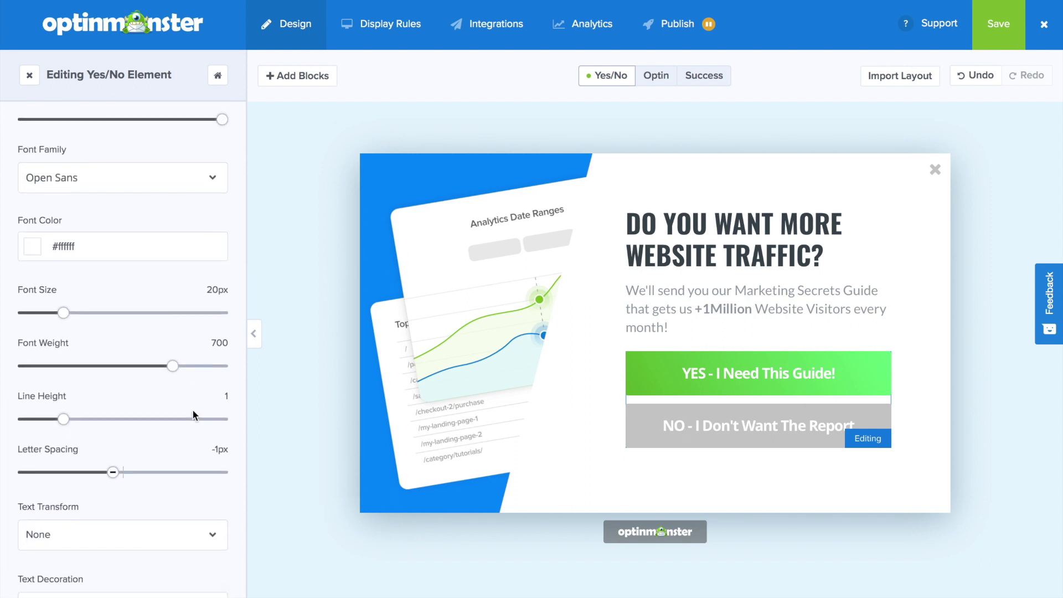
pyautogui.scroll(-3, 193, 414)
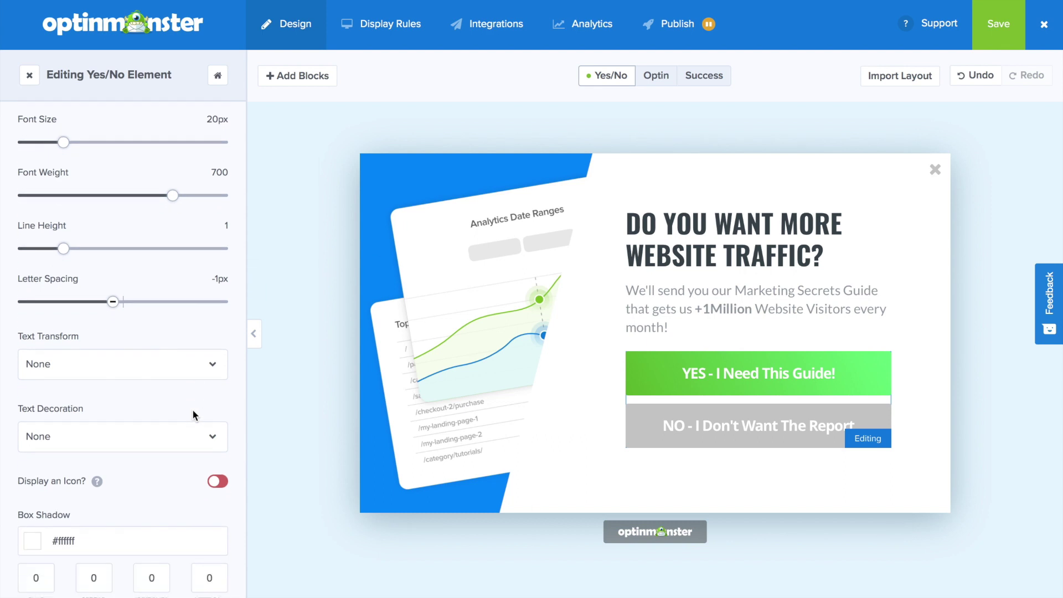
pyautogui.scroll(-3, 193, 414)
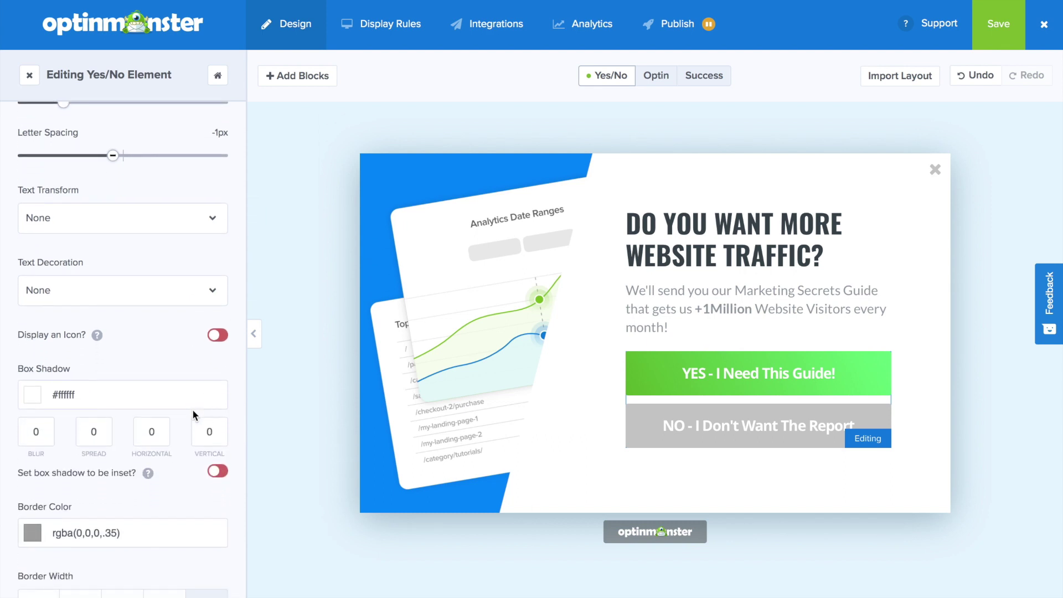
pyautogui.scroll(-3, 194, 415)
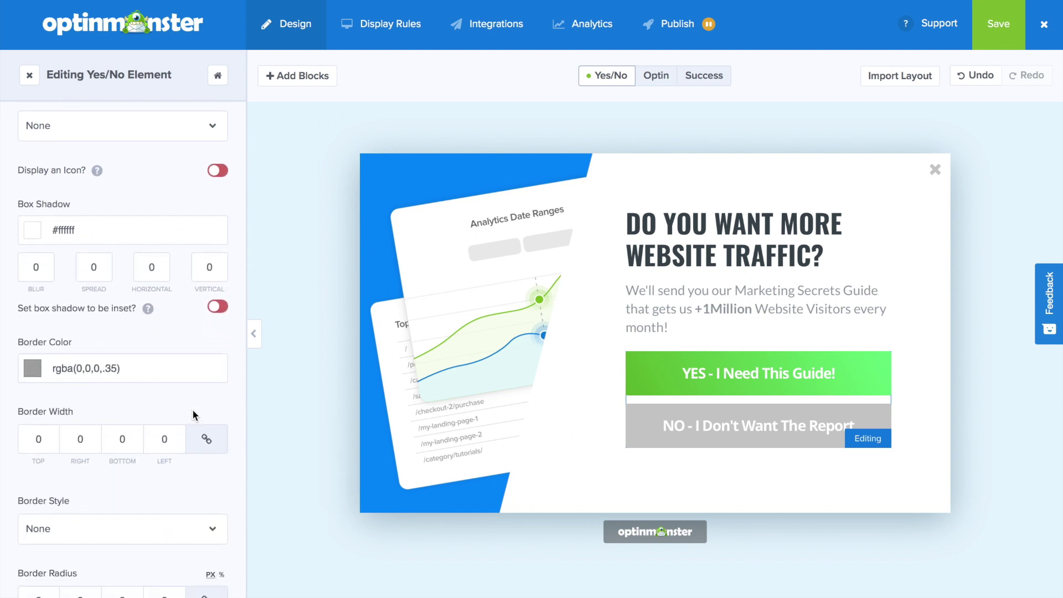
pyautogui.scroll(-1, 193, 415)
pyautogui.click(38, 488)
pyautogui.write('0')
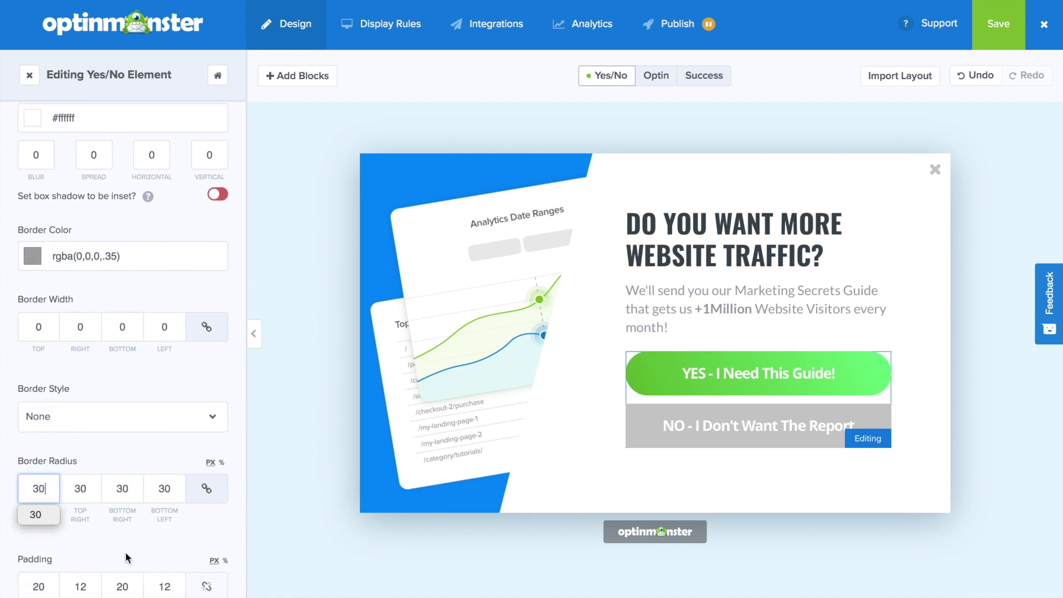
pyautogui.click(237, 453)
pyautogui.scroll(-3, 226, 481)
pyautogui.scroll(15, 217, 457)
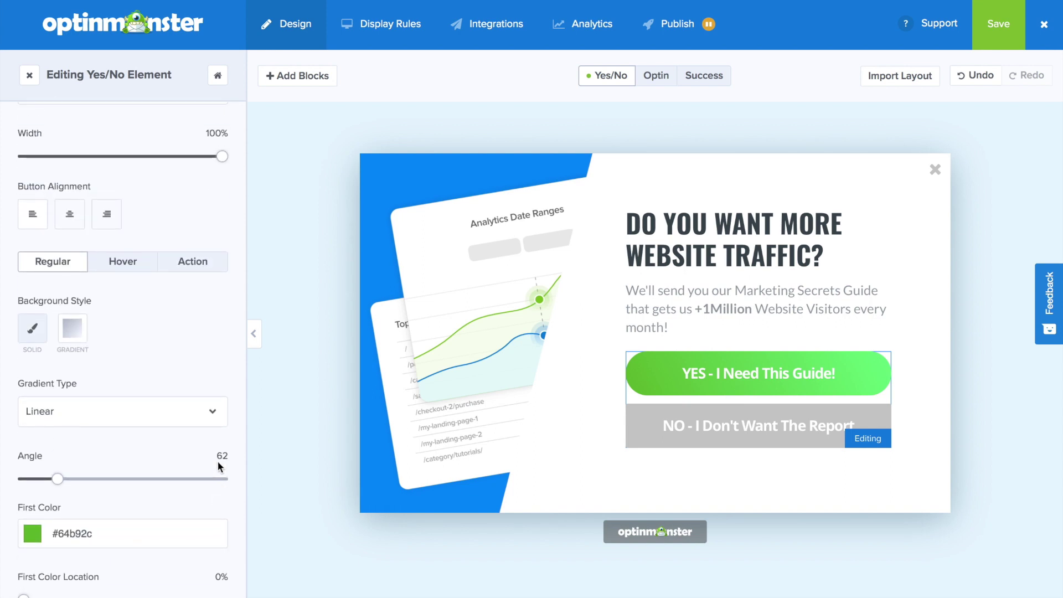
pyautogui.scroll(3, 218, 461)
# Step: Copy the YES button's regular green styles into its hover state and confirm its action opens the Optin view
pyautogui.click(123, 364)
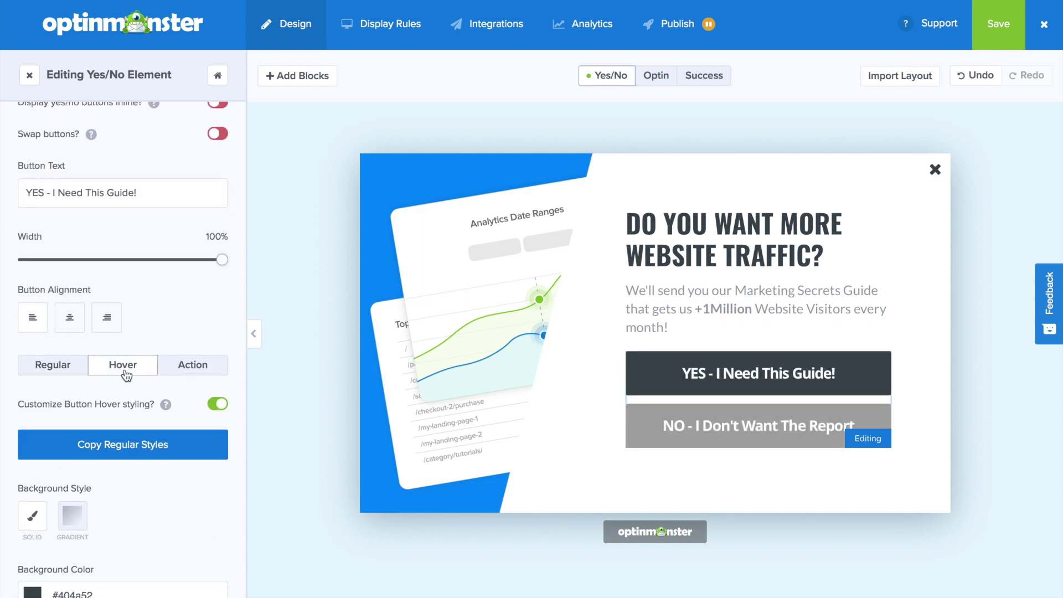
pyautogui.click(135, 448)
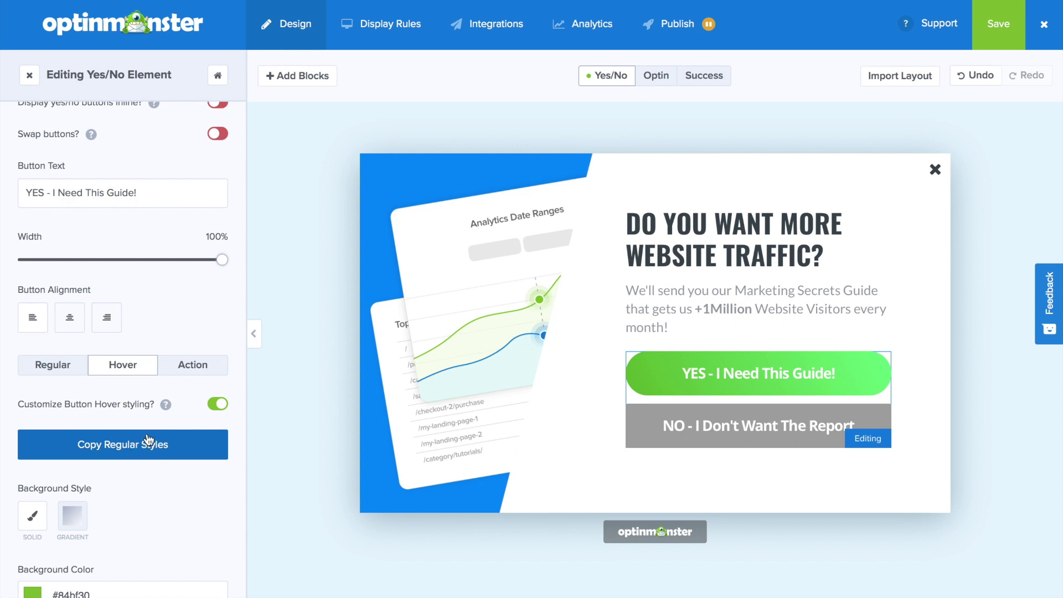
pyautogui.click(200, 368)
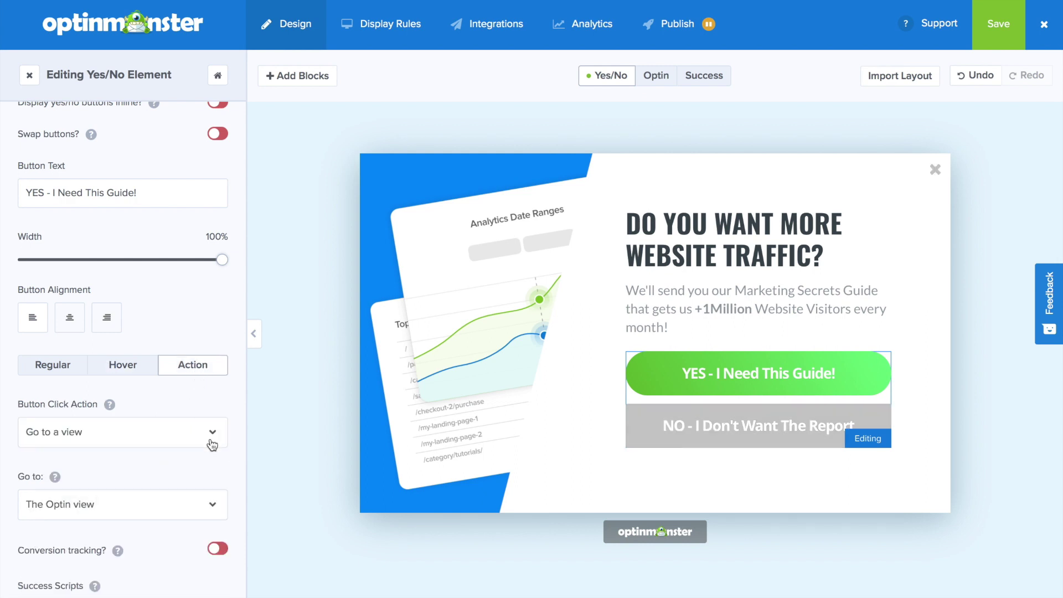
pyautogui.scroll(-1, 212, 476)
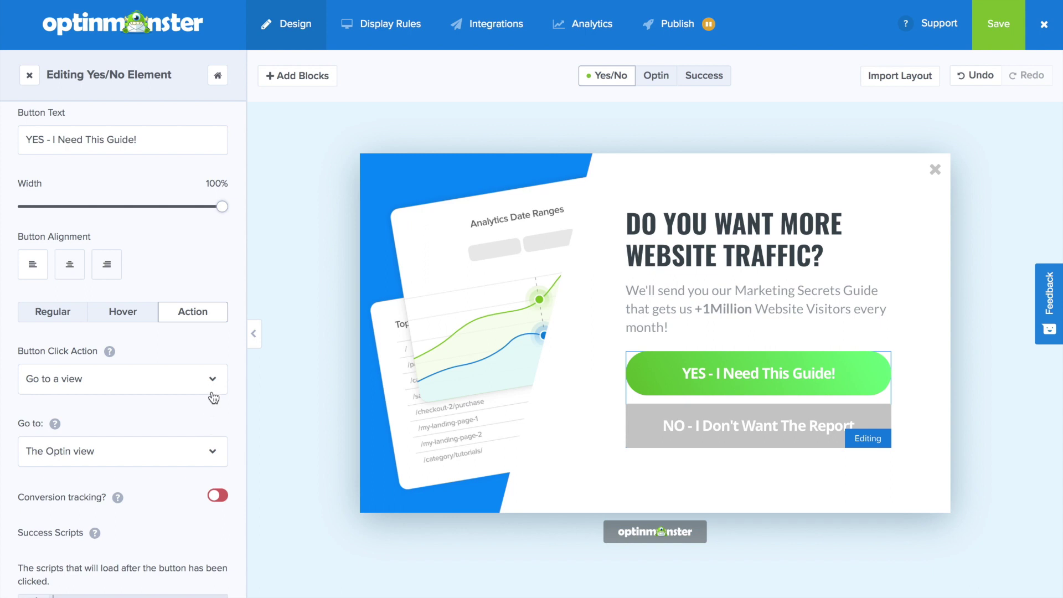
pyautogui.scroll(3, 213, 388)
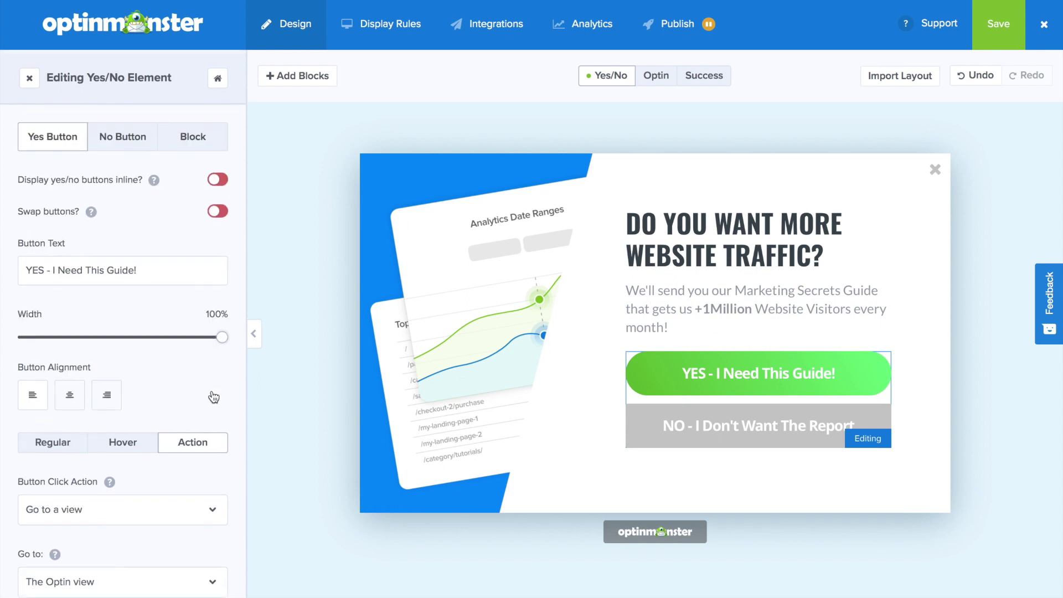
pyautogui.click(126, 142)
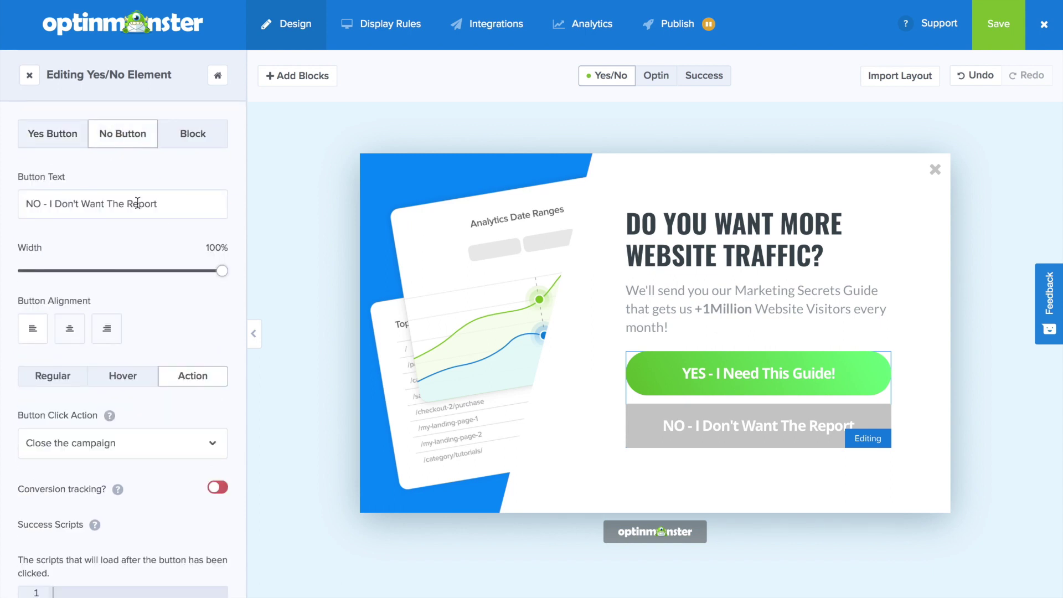
# Step: Change the NO button text to 'NO - I Don't Want The Guide' with 30 px rounded corners
pyautogui.moveTo(166, 203); pyautogui.dragTo(128, 200)
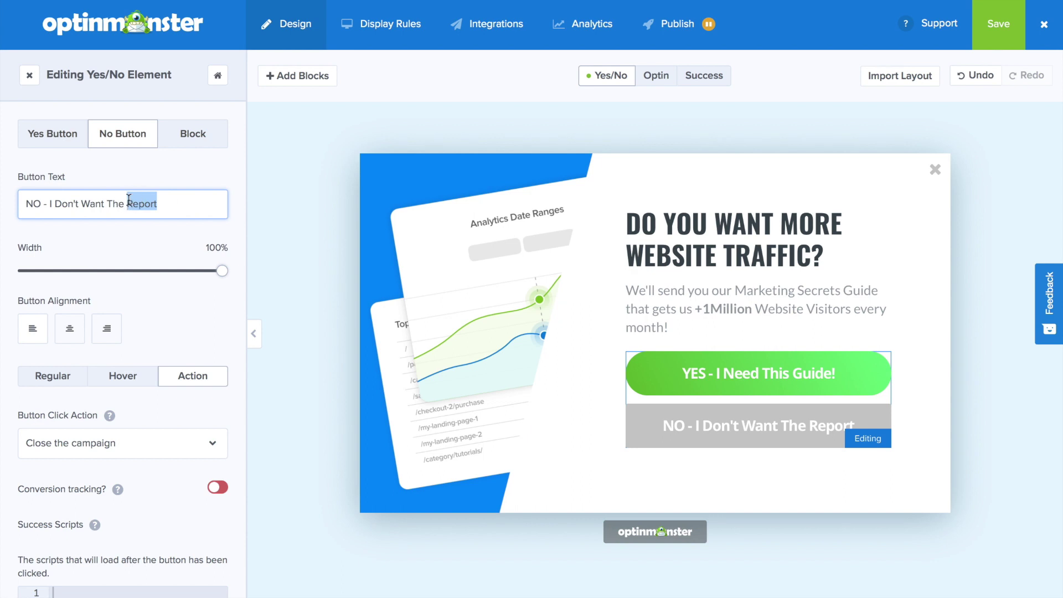
pyautogui.write('Guide')
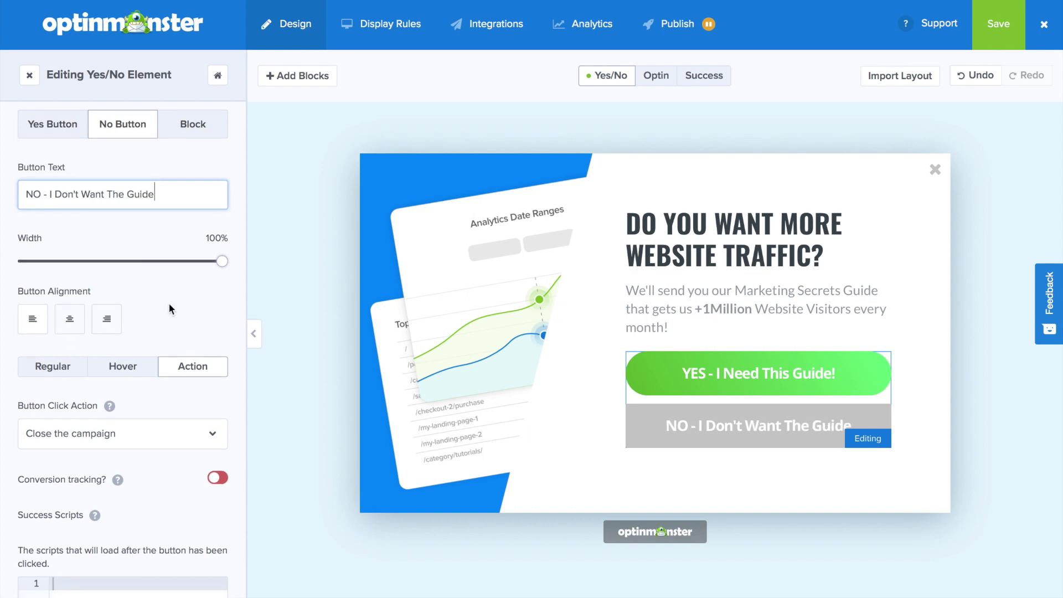
pyautogui.scroll(-10, 169, 307)
pyautogui.scroll(-12, 172, 446)
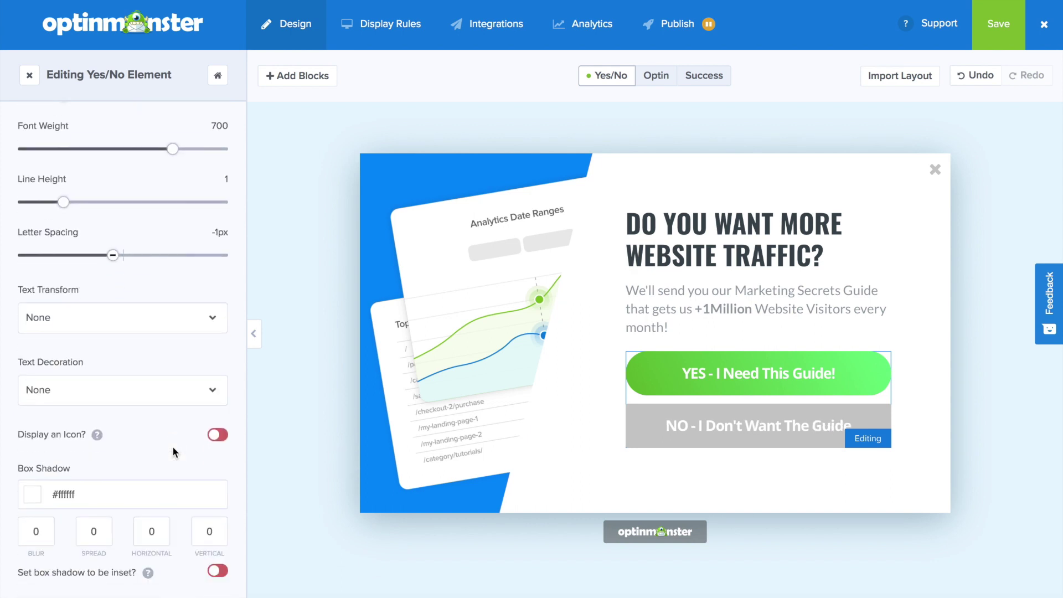
pyautogui.click(38, 455)
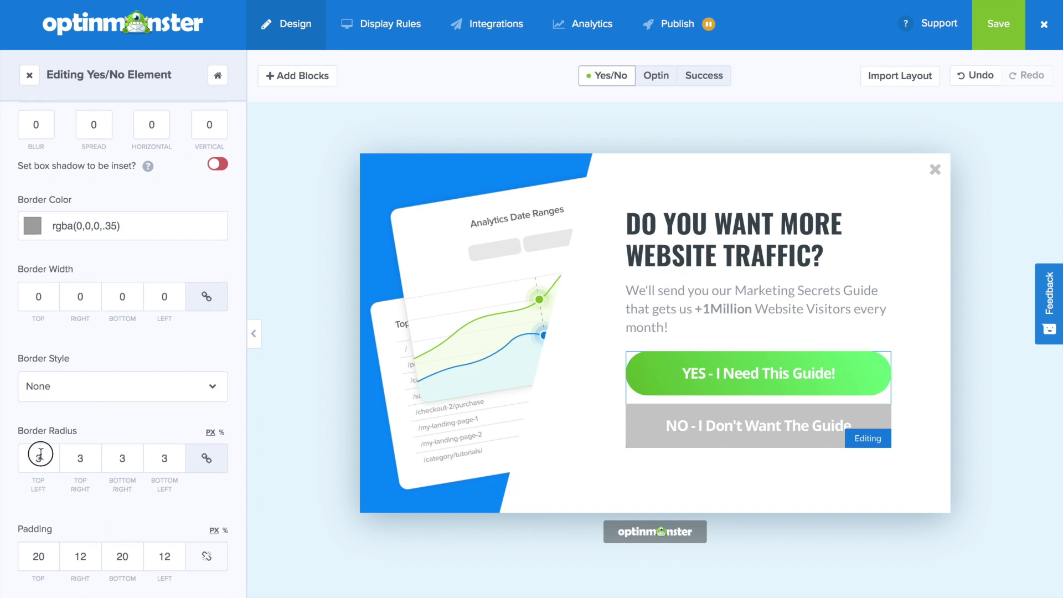
pyautogui.write('0')
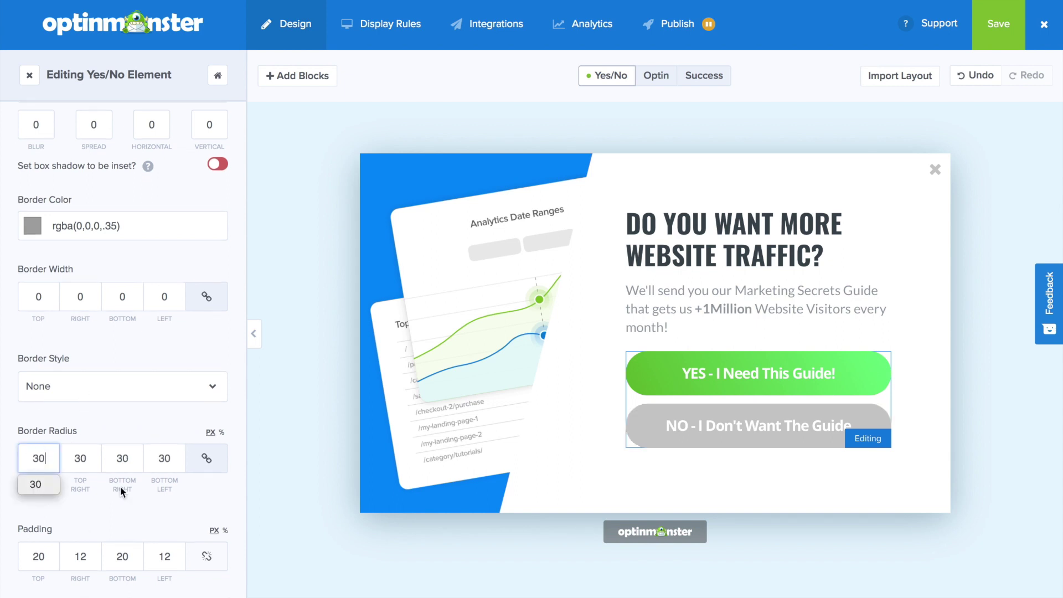
# Step: Check the NO button's hover styling and close the Yes/No element panel
pyautogui.scroll(20, 228, 443)
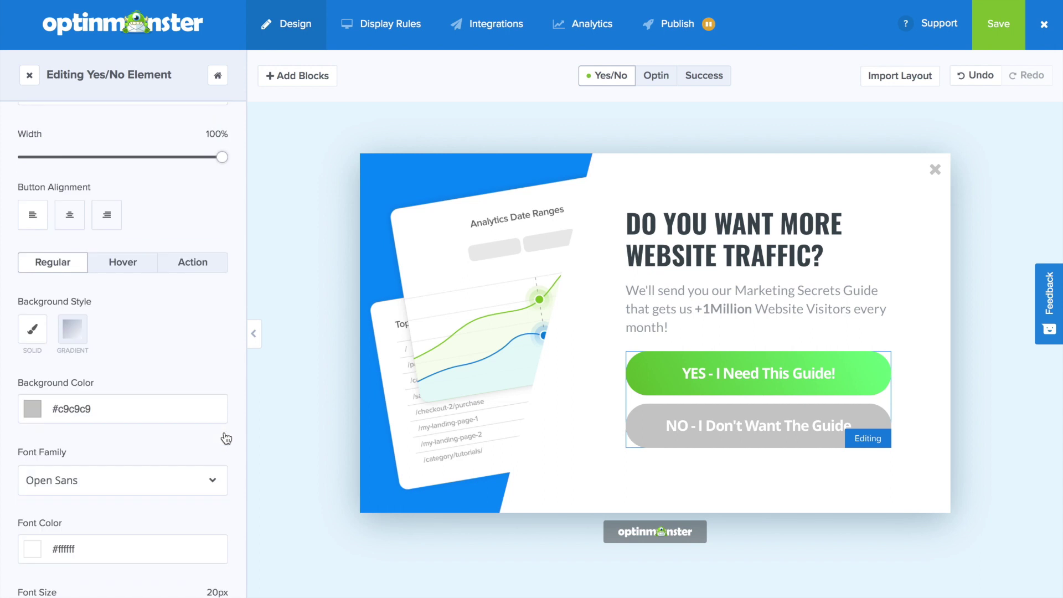
pyautogui.click(127, 377)
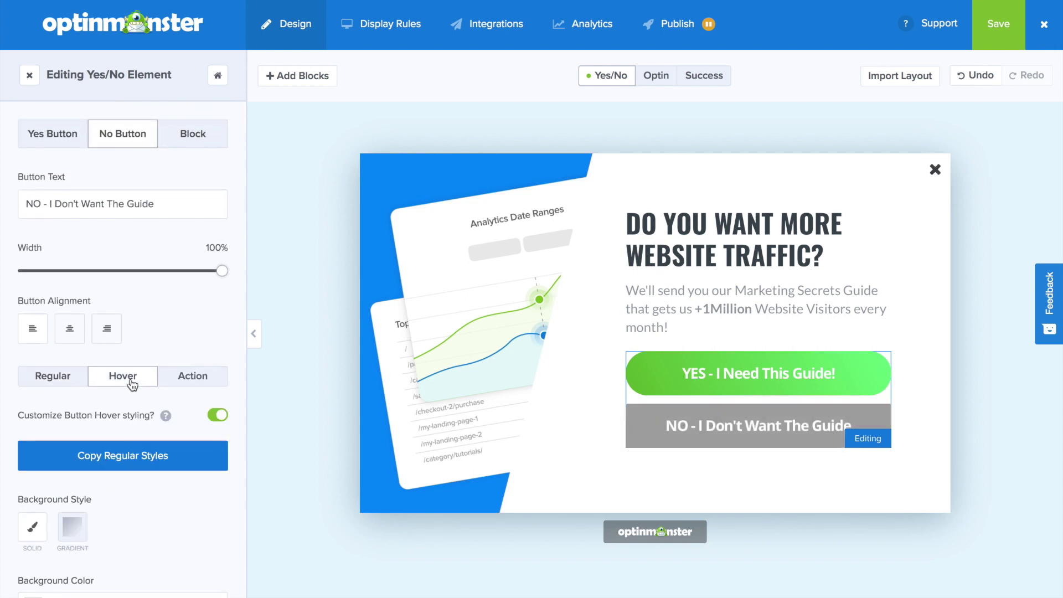
pyautogui.click(177, 459)
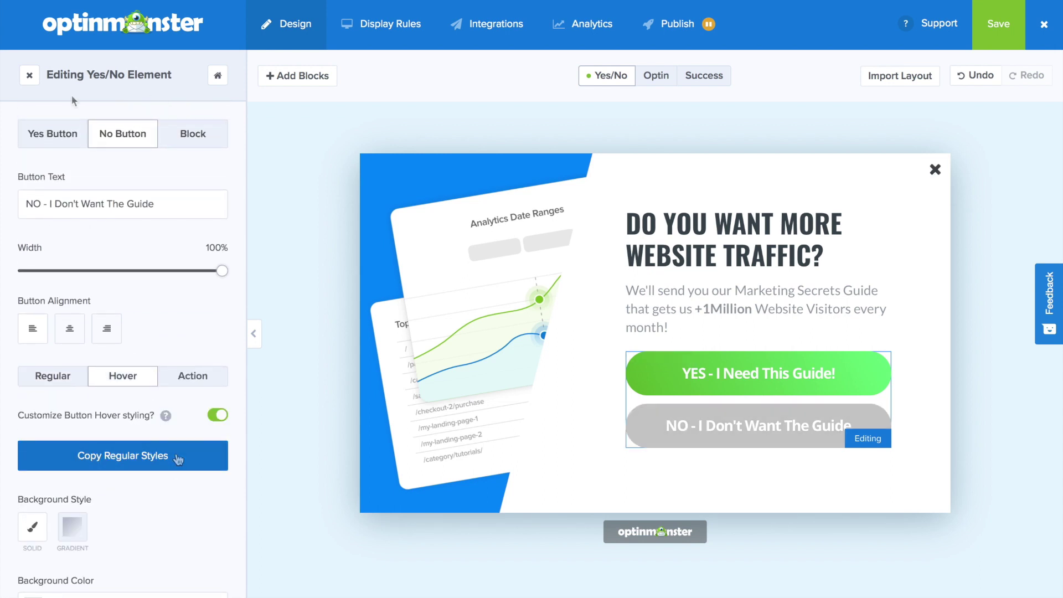
pyautogui.click(29, 74)
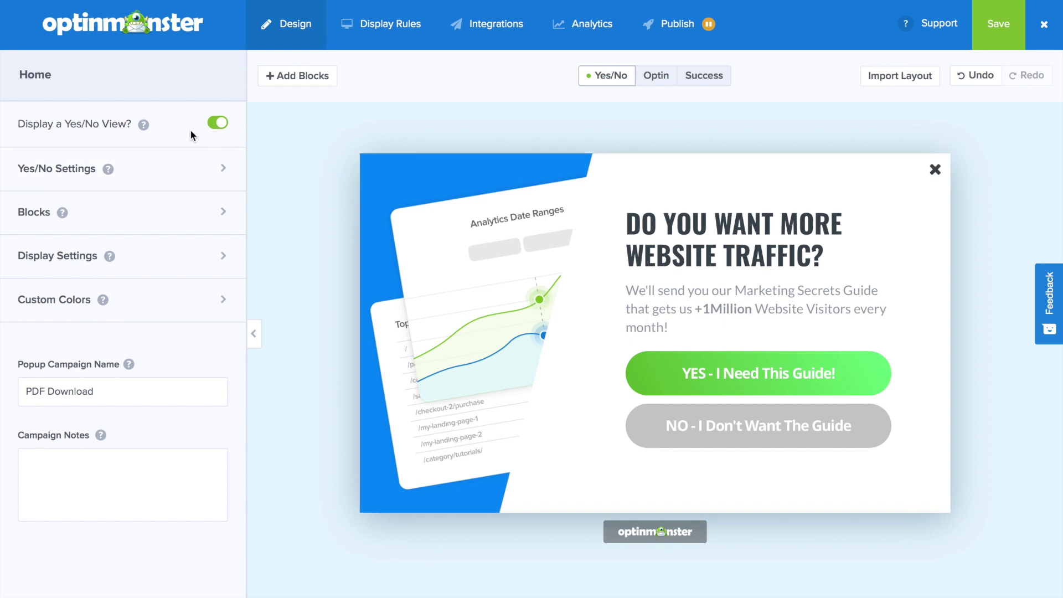
# Step: Replace the popup's left image with the Pastel-Triangles 'SUPERCHARGE your website traffic' graphic
pyautogui.click(186, 173)
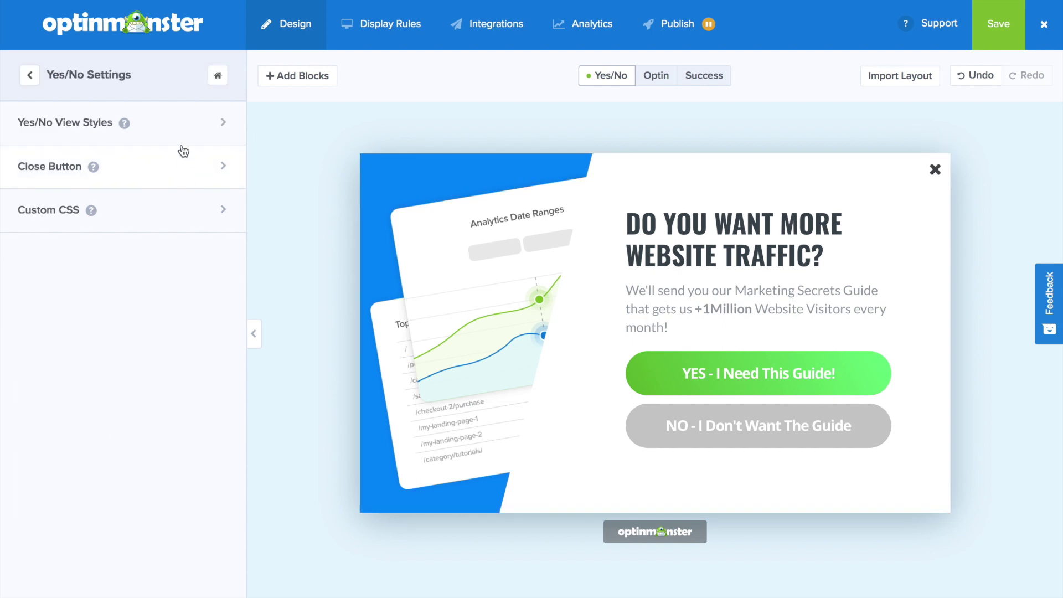
pyautogui.click(186, 142)
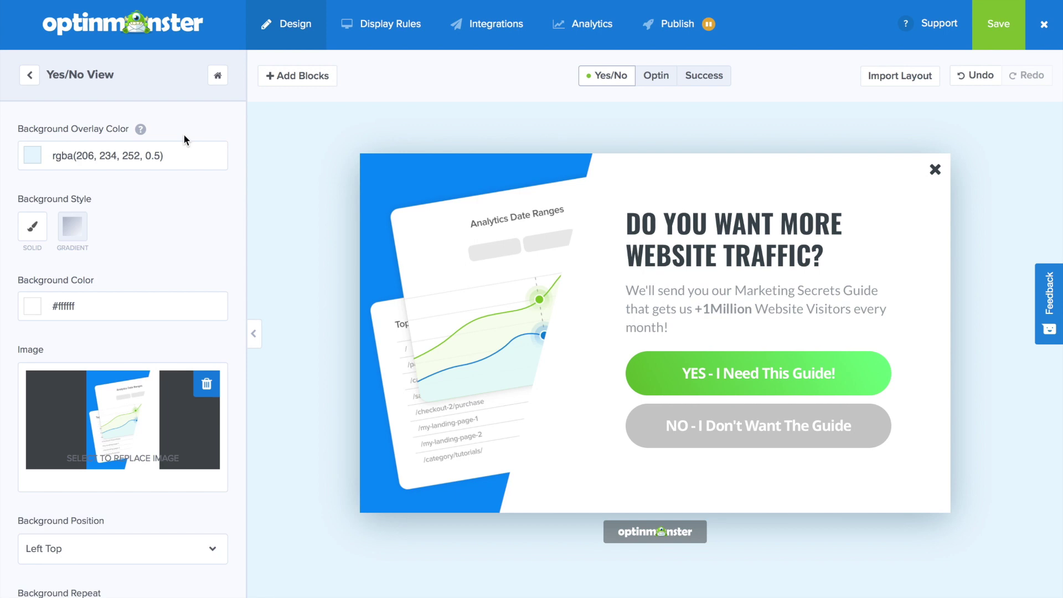
pyautogui.click(139, 419)
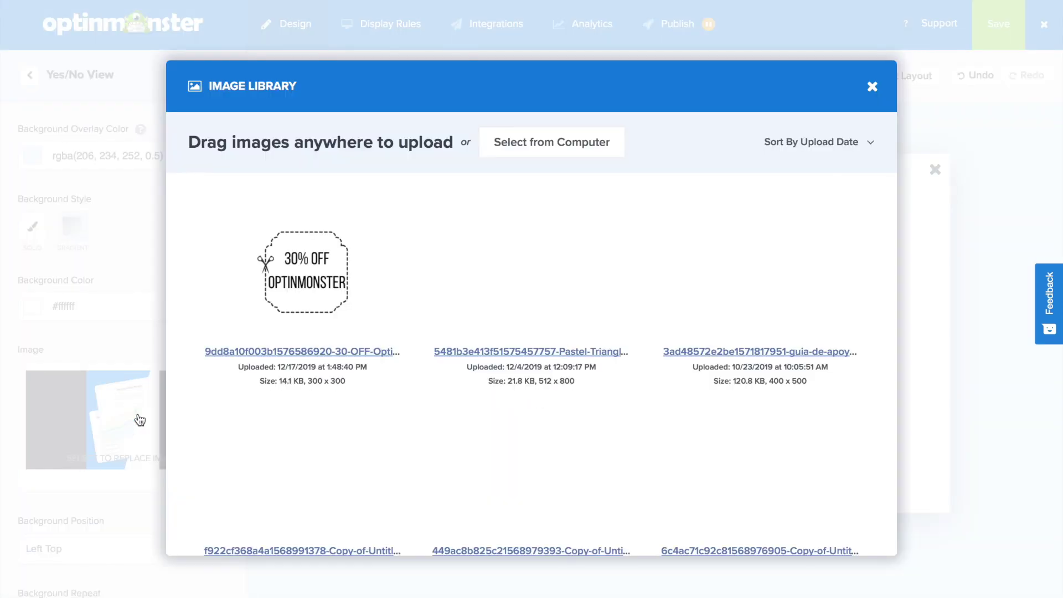
pyautogui.moveTo(519, 260)
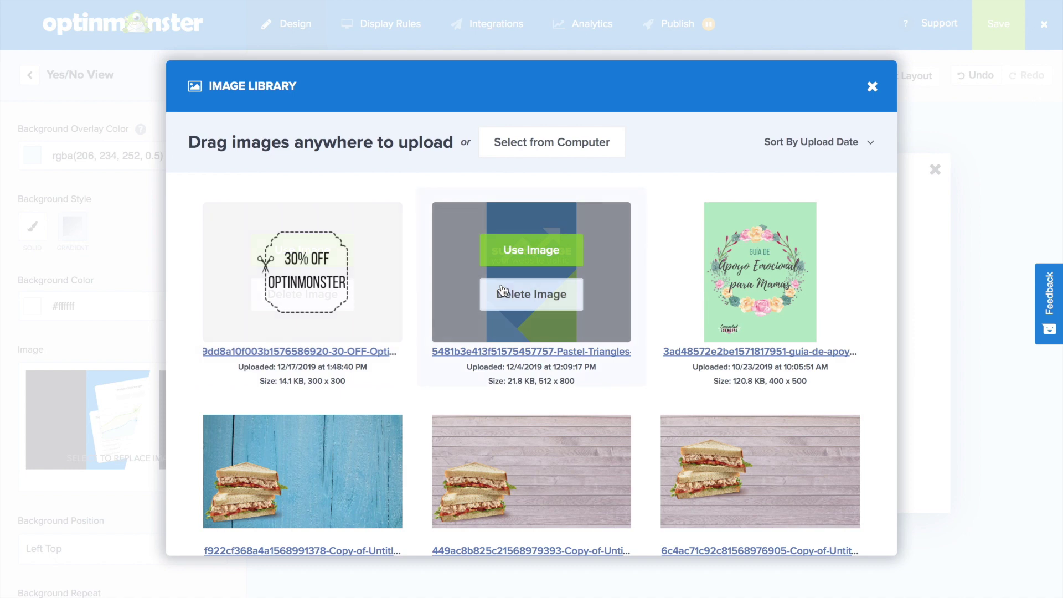
pyautogui.click(520, 260)
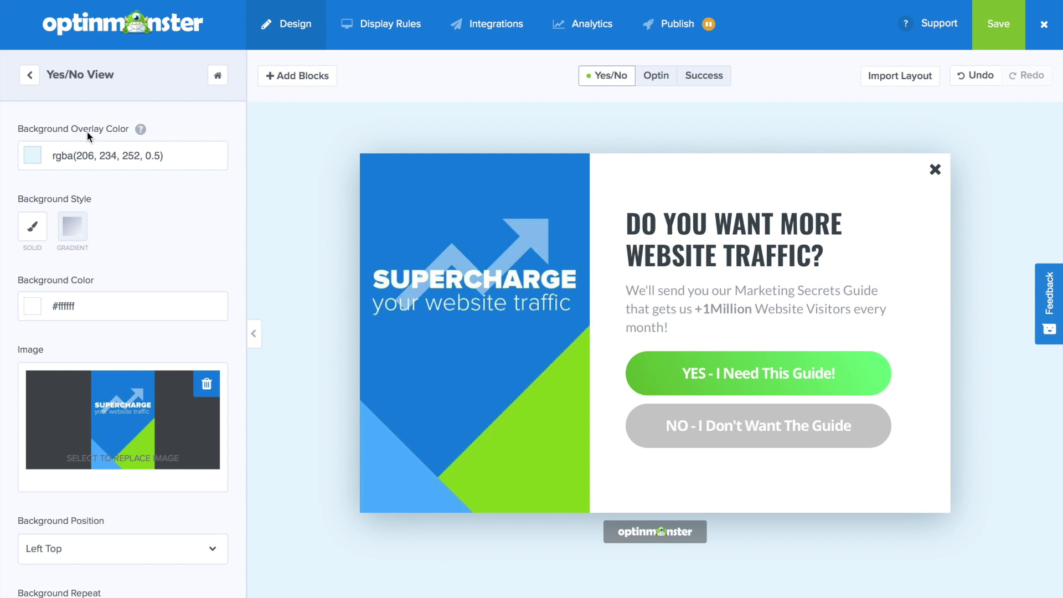
pyautogui.click(29, 73)
# Step: Set the close button style to Square and its size to Extra Large
pyautogui.click(184, 166)
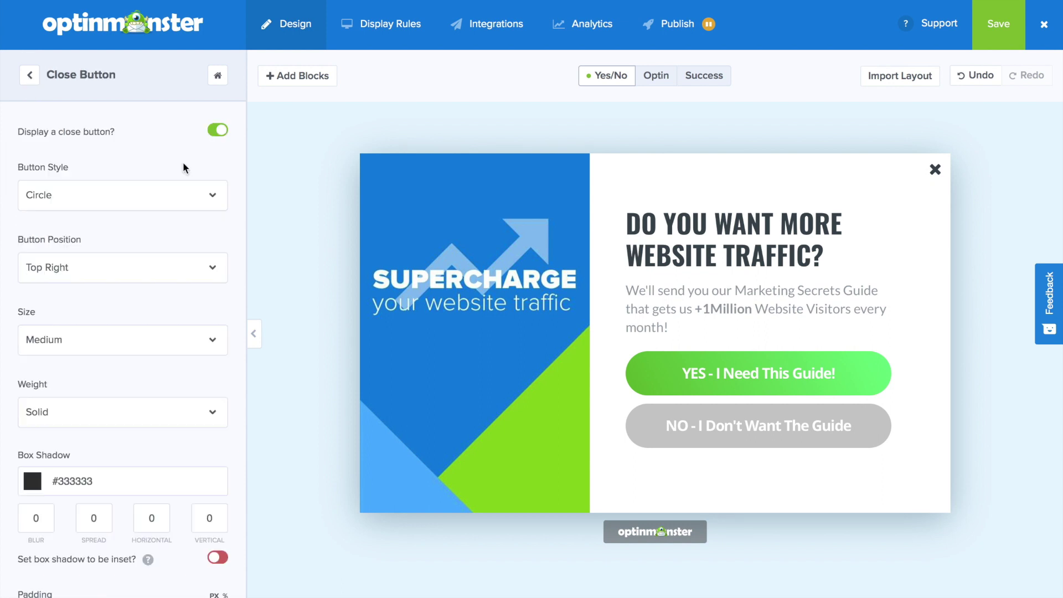
pyautogui.click(214, 196)
pyautogui.click(195, 246)
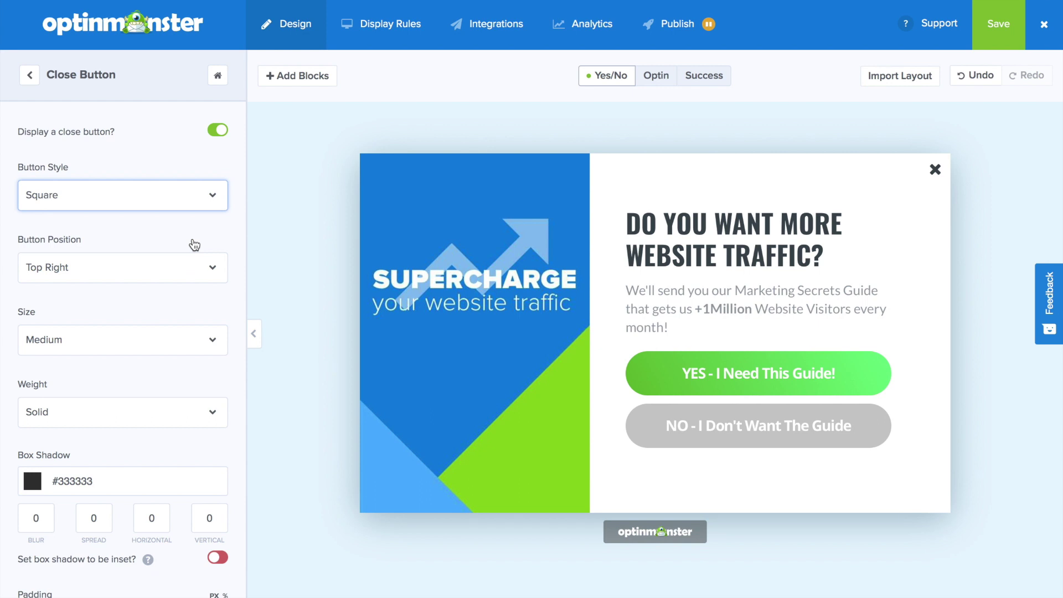
pyautogui.scroll(-1, 209, 235)
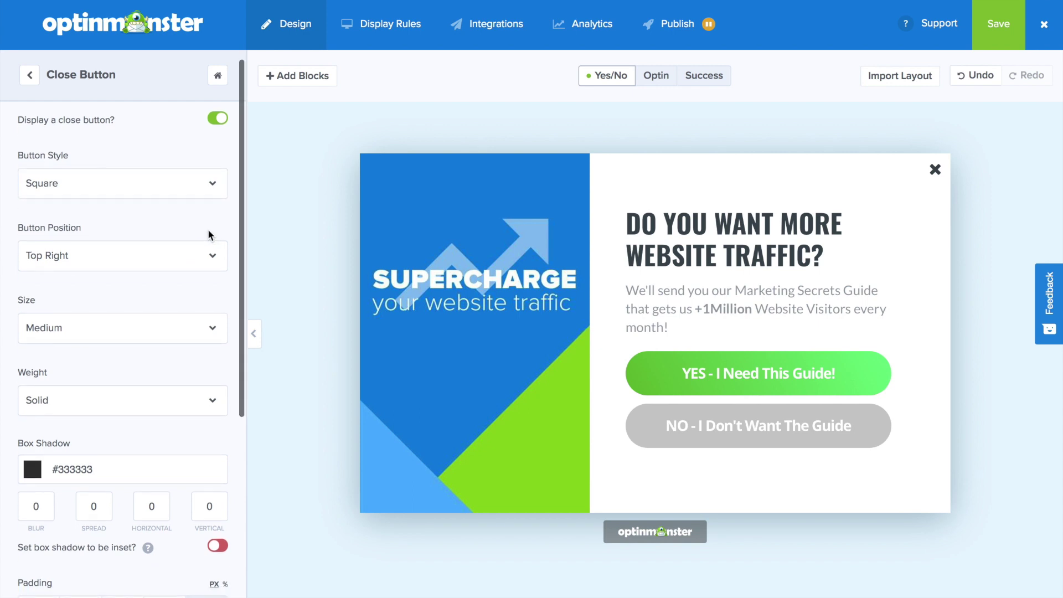
pyautogui.scroll(-2, 209, 238)
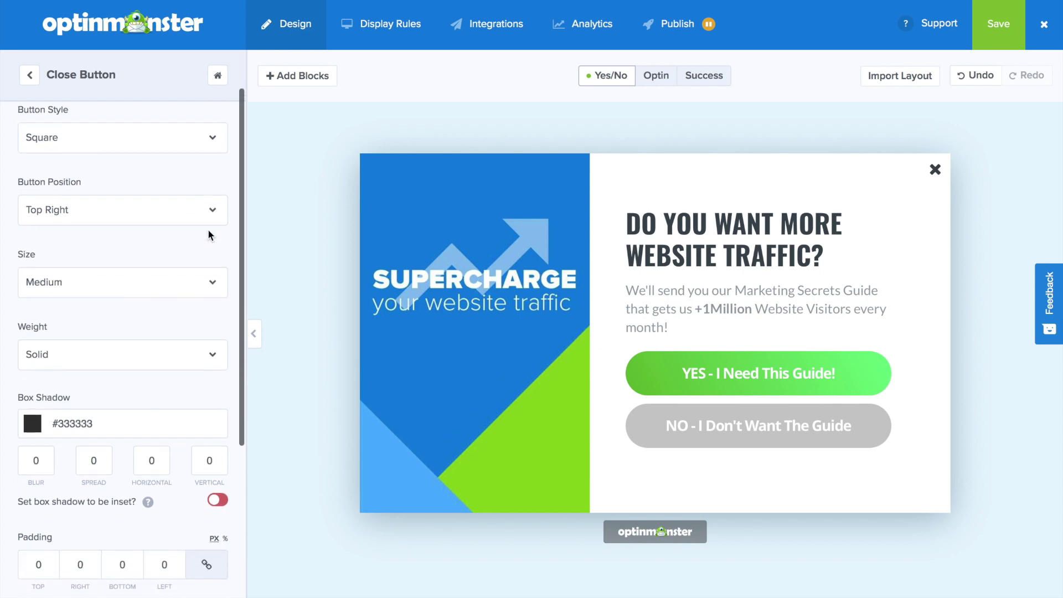
pyautogui.click(210, 272)
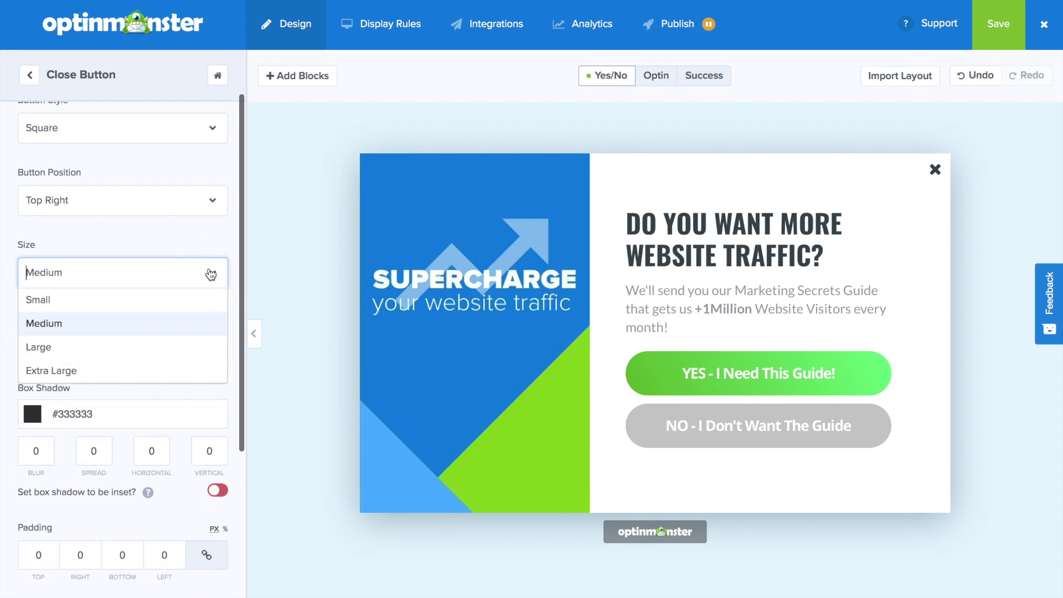
pyautogui.click(187, 369)
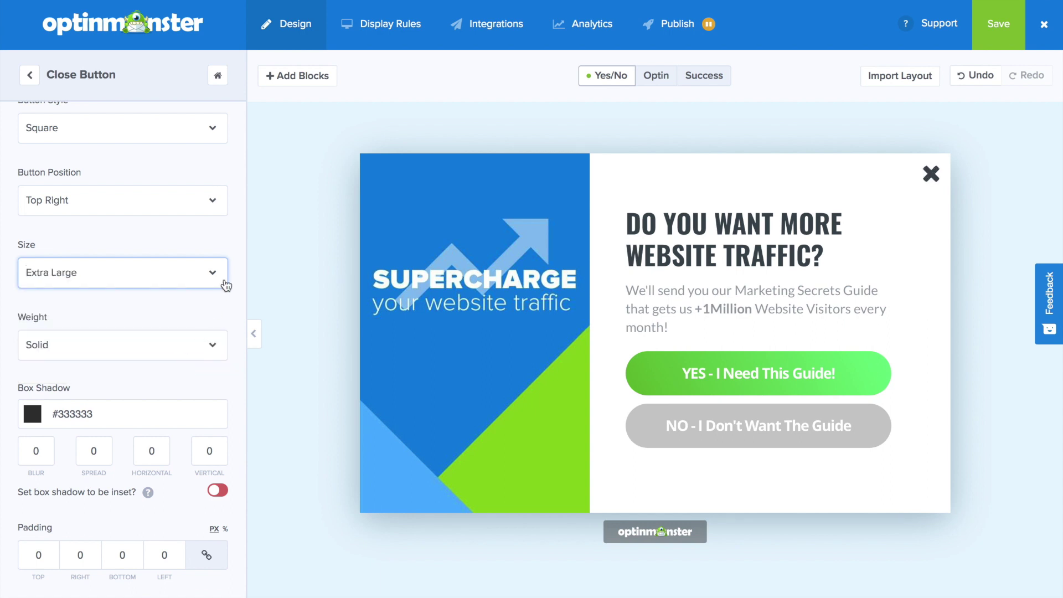
# Step: Review the close button's hover colour (#404a52) and return to the Yes/No settings
pyautogui.scroll(-4, 216, 308)
pyautogui.scroll(-6, 216, 308)
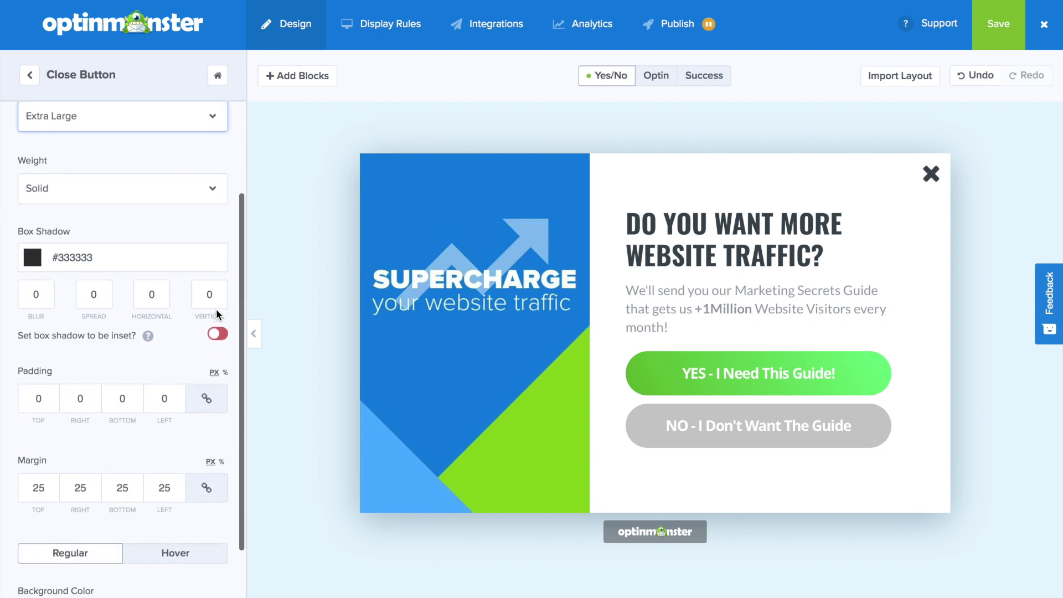
pyautogui.click(185, 451)
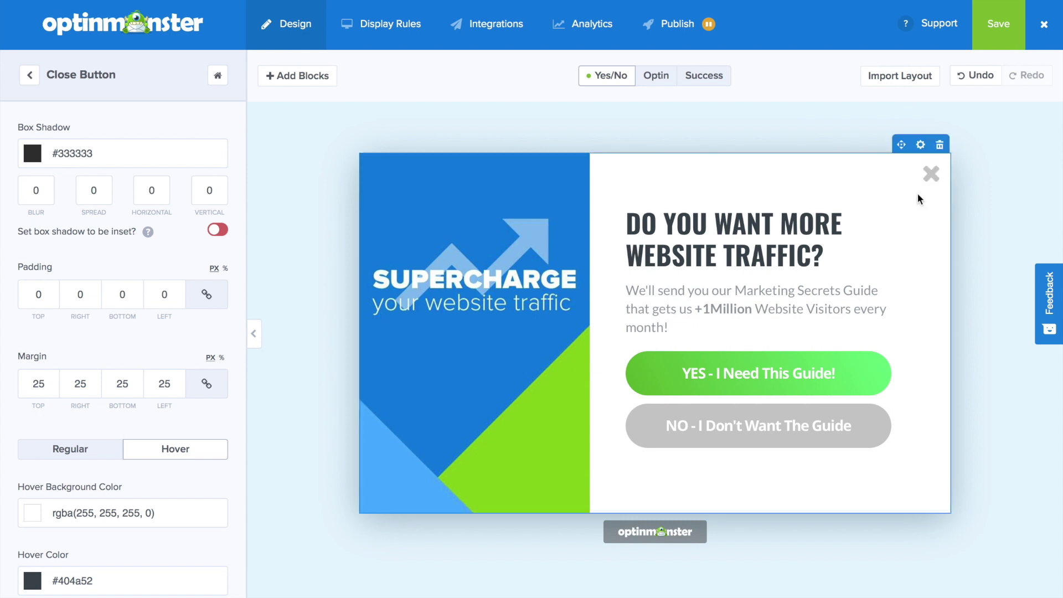
pyautogui.scroll(6, 226, 437)
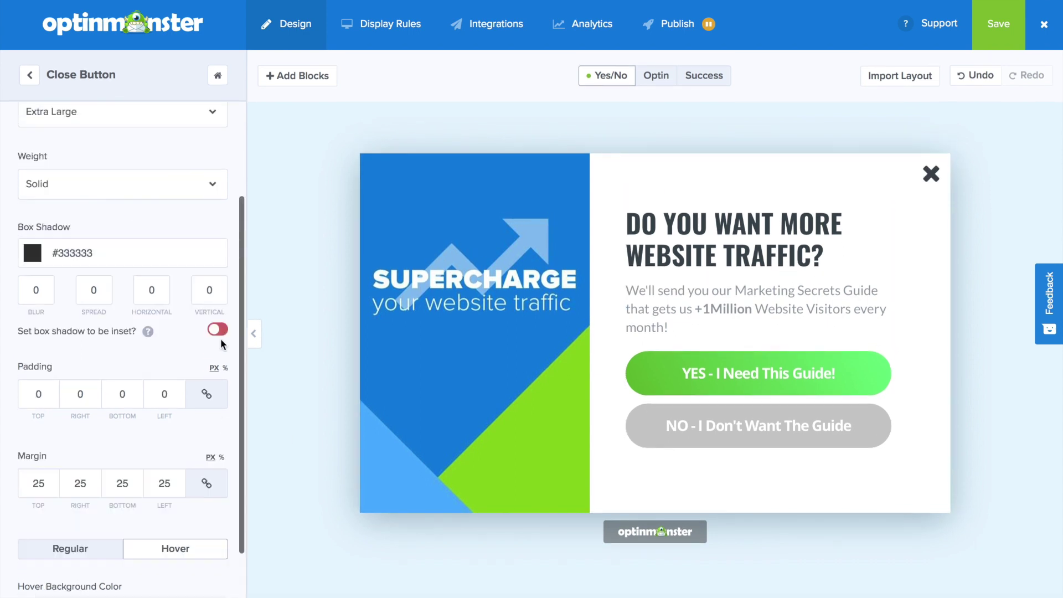
pyautogui.click(30, 77)
# Step: Look into the Custom CSS editor, leave it empty, and return to the main settings
pyautogui.click(190, 218)
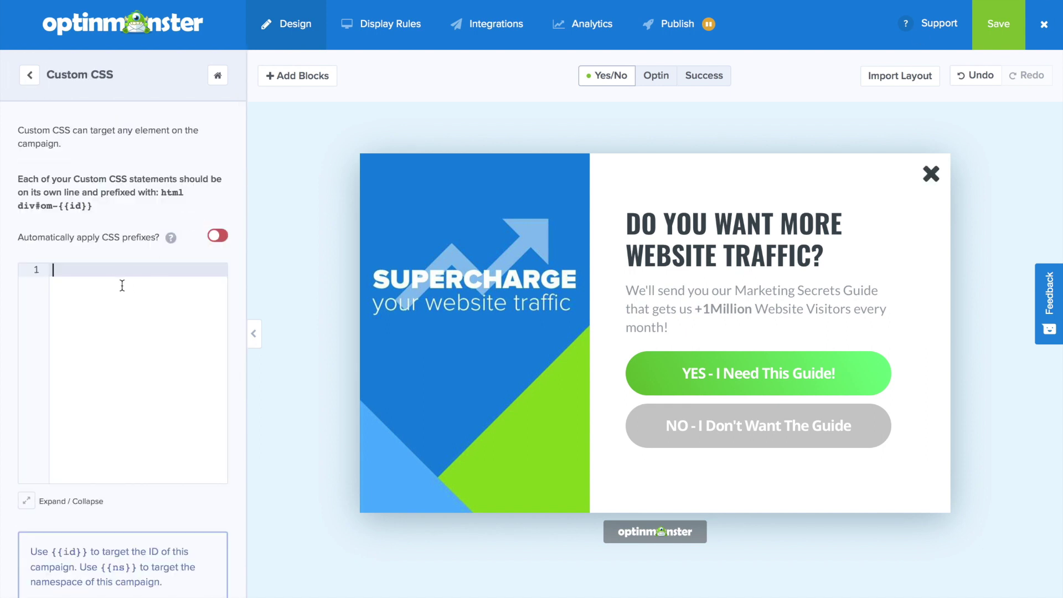
pyautogui.click(77, 276)
pyautogui.click(29, 75)
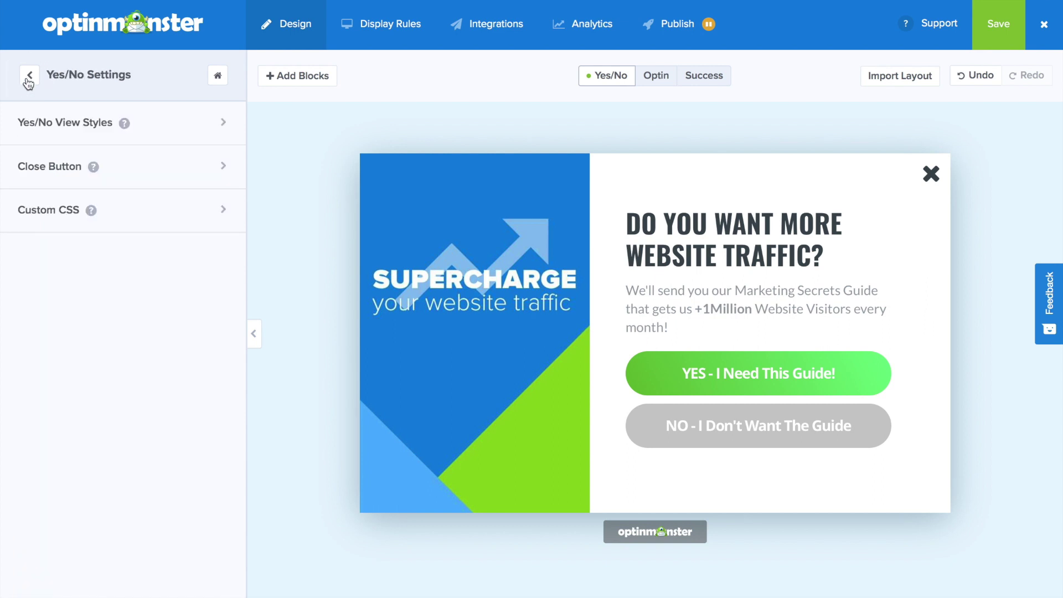
pyautogui.click(30, 75)
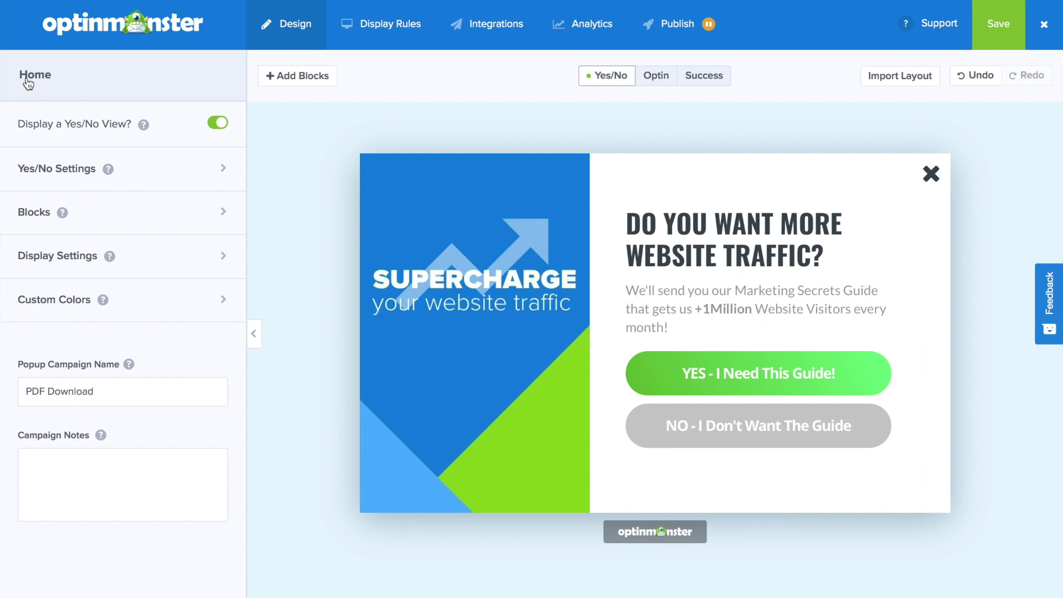
# Step: Browse the available Blocks list without adding any, then return to the main settings
pyautogui.click(92, 212)
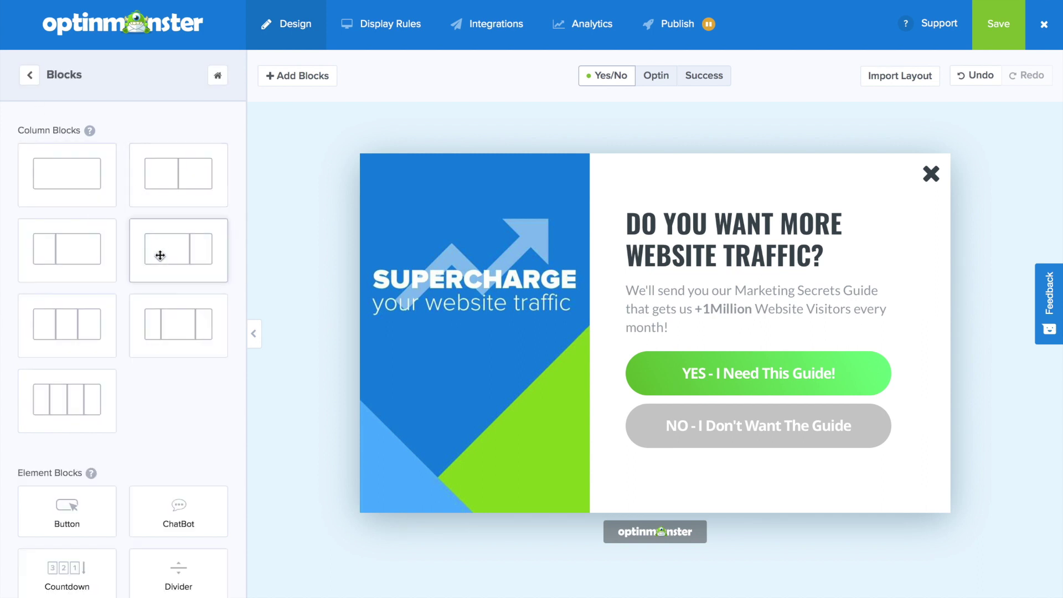
pyautogui.scroll(-1, 200, 404)
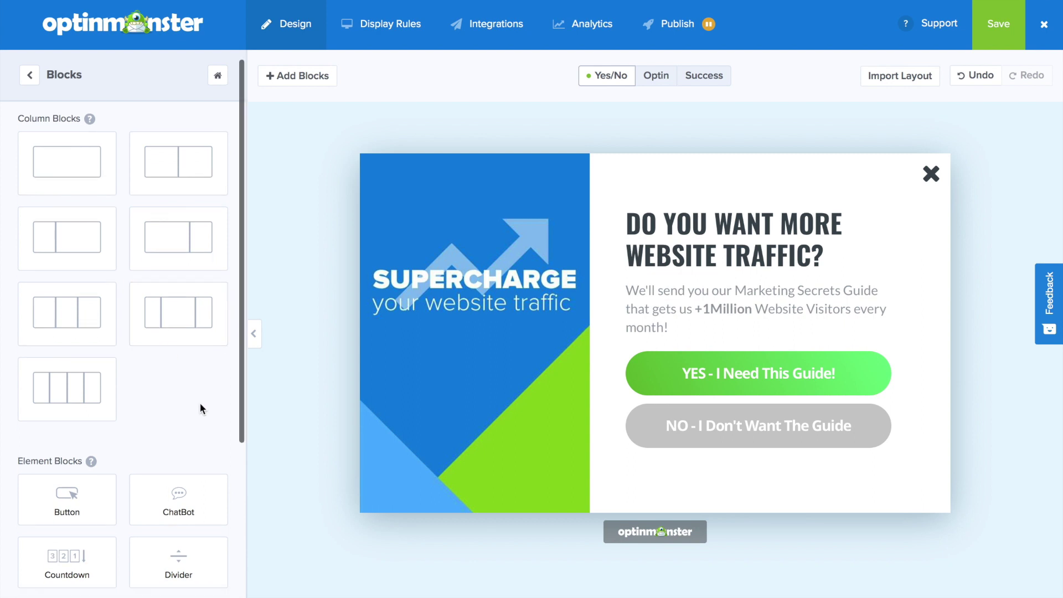
pyautogui.scroll(-1, 200, 408)
pyautogui.scroll(2, 200, 408)
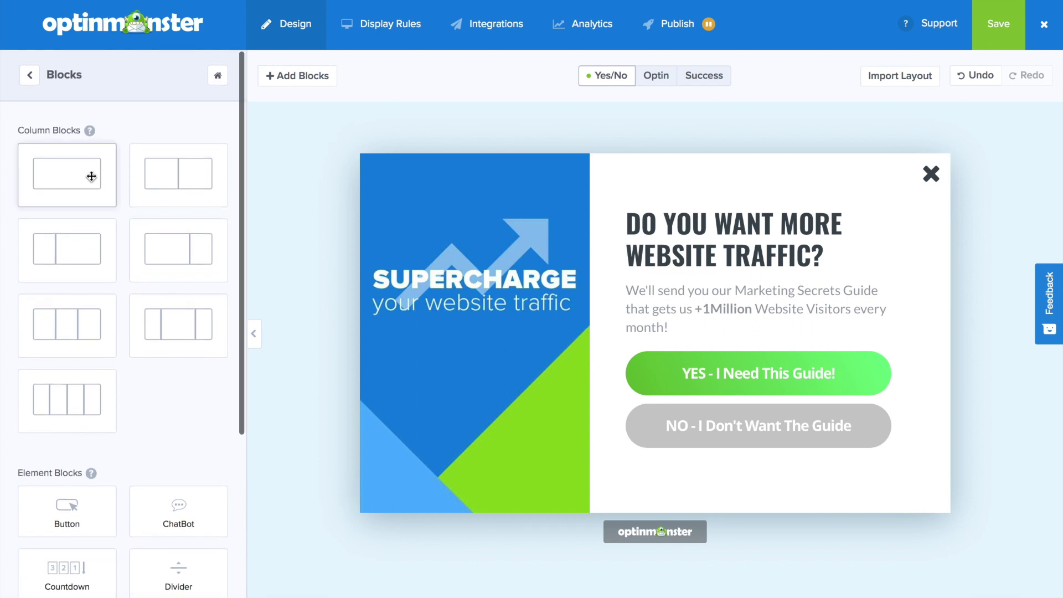
pyautogui.click(29, 75)
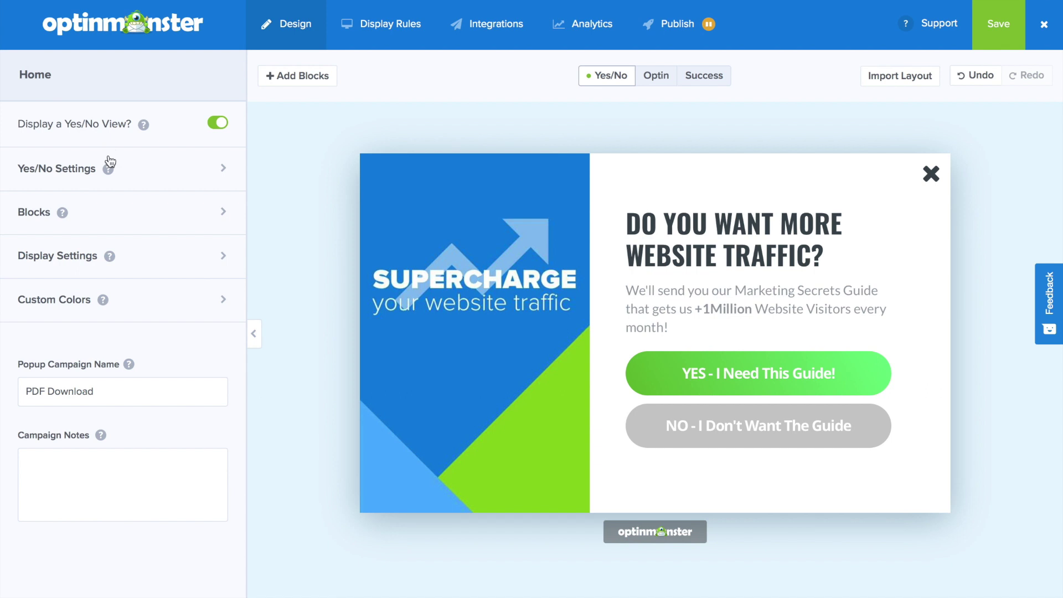
# Step: Show a closed-but-not-converted popup again 'on their next visit to the site'
pyautogui.click(139, 263)
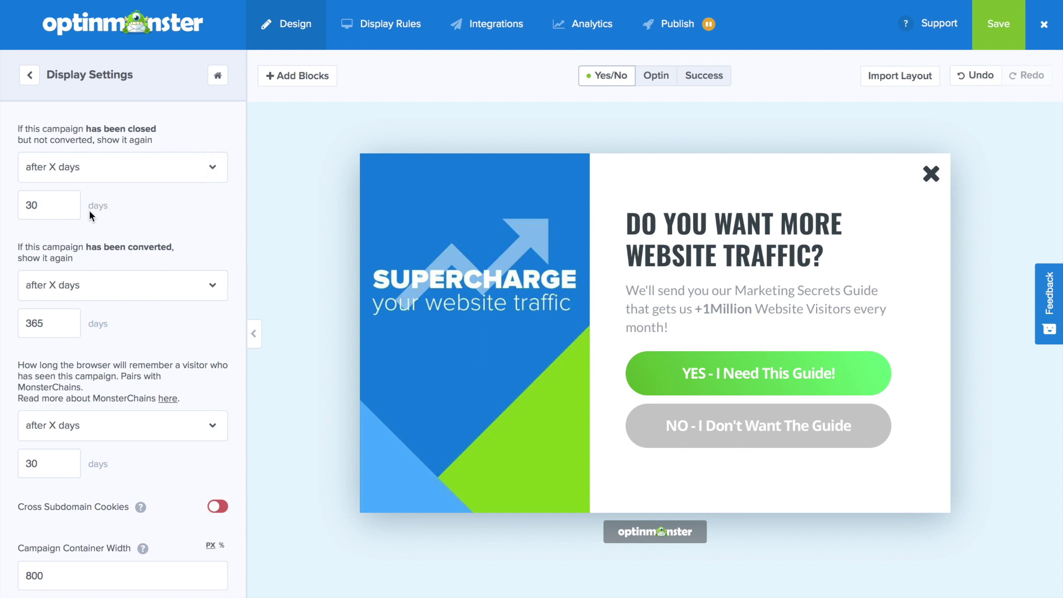
pyautogui.click(209, 168)
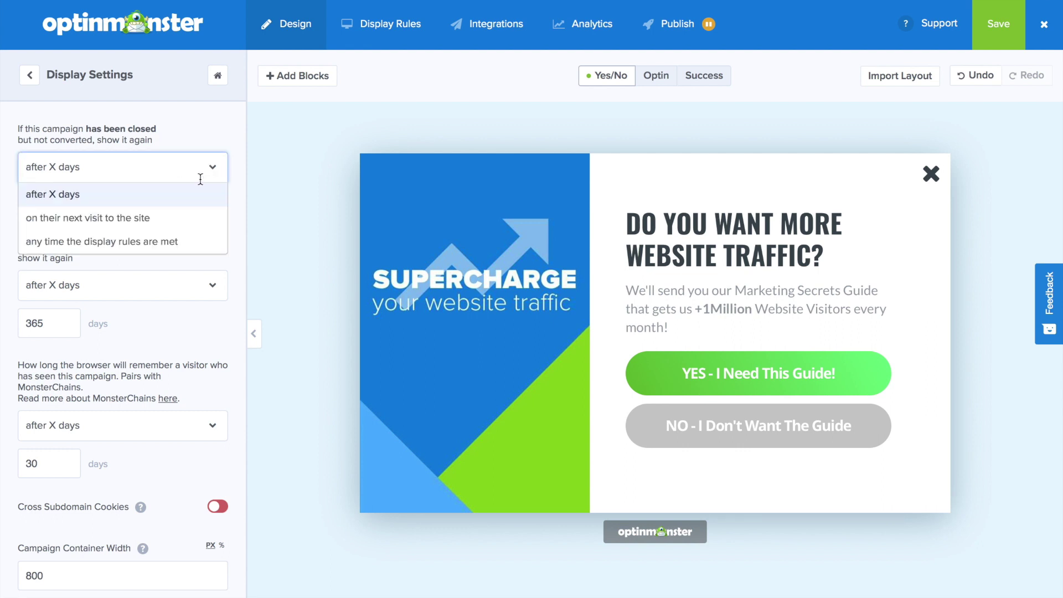
pyautogui.click(181, 224)
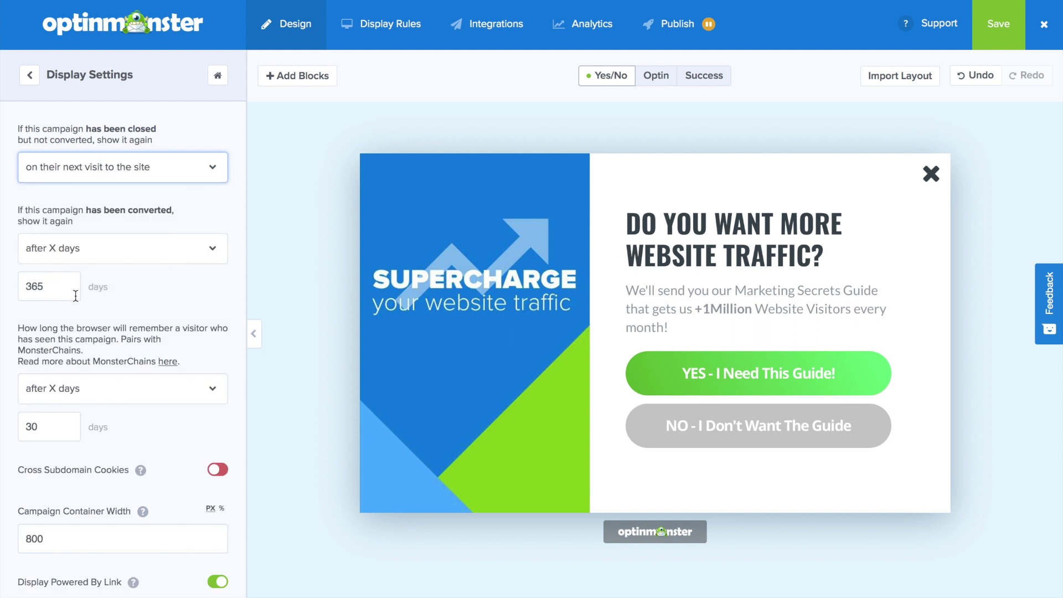
# Step: Switch off Display Powered By Link to remove the badge under the popup
pyautogui.scroll(-1, 178, 298)
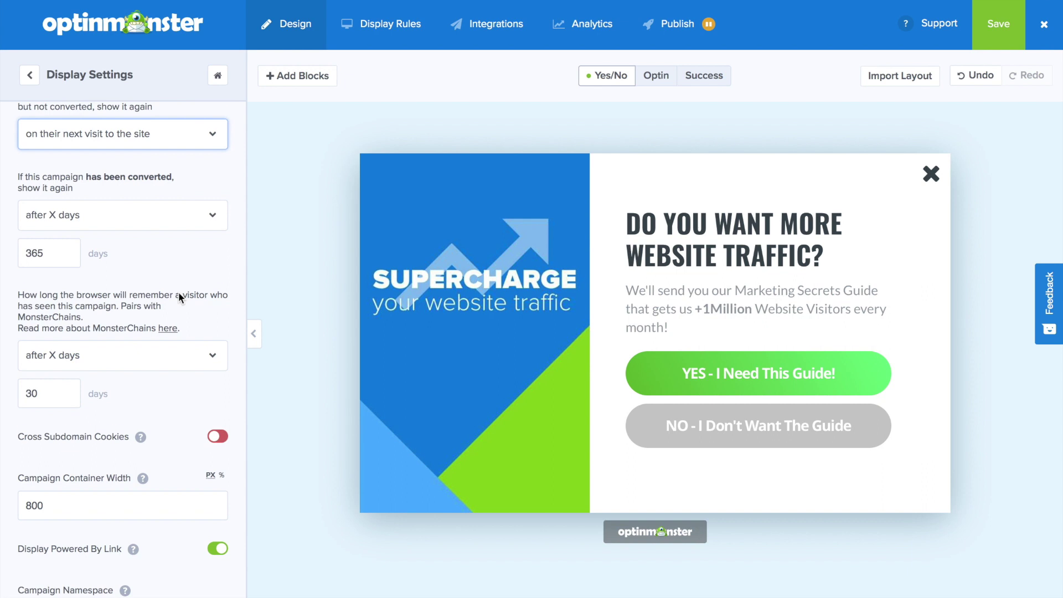
pyautogui.scroll(-1, 179, 297)
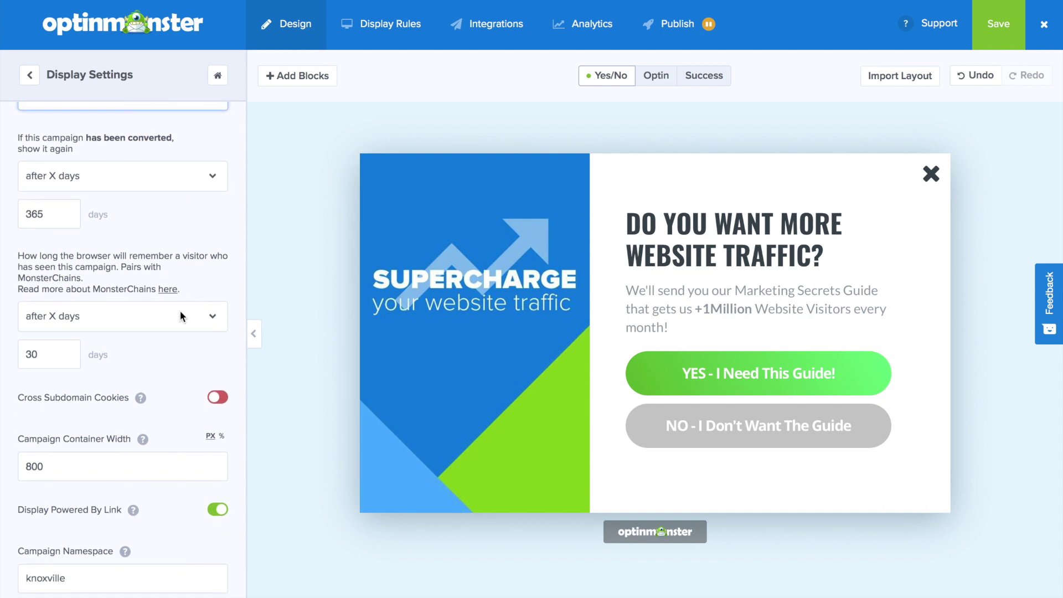
pyautogui.scroll(-2, 181, 314)
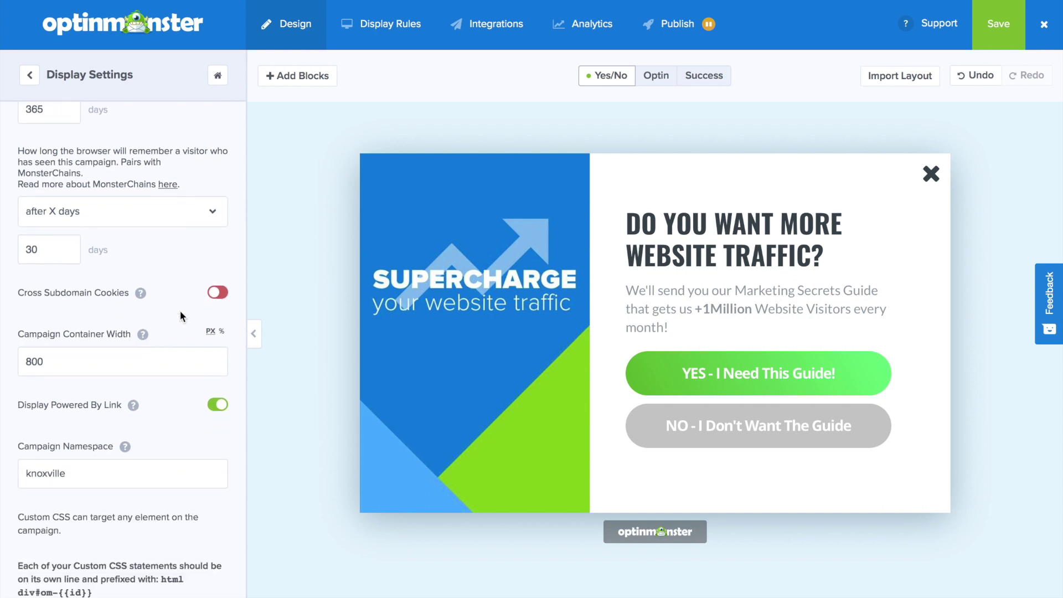
pyautogui.click(221, 400)
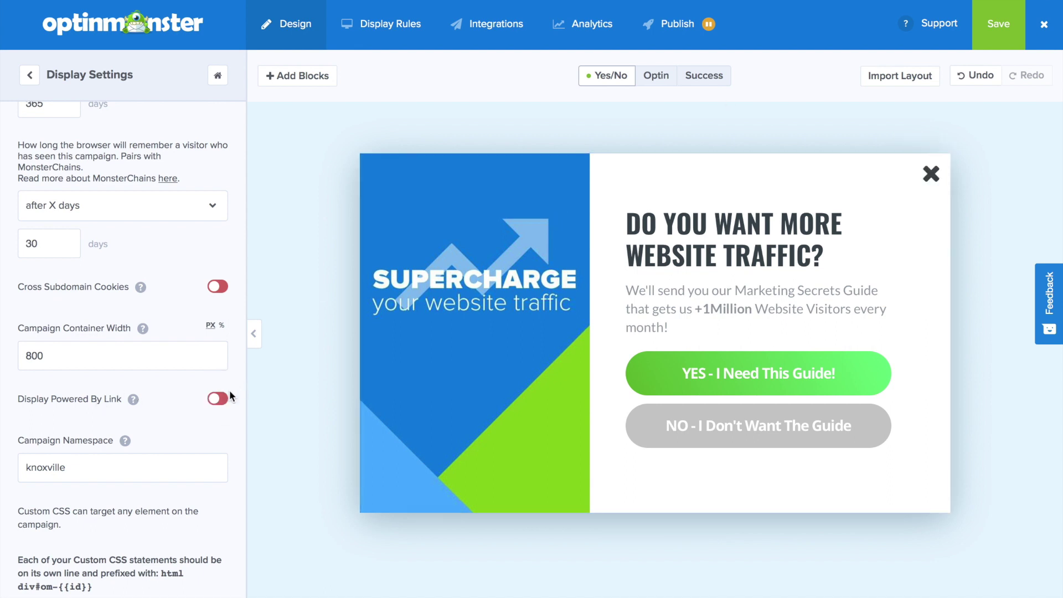
pyautogui.click(29, 75)
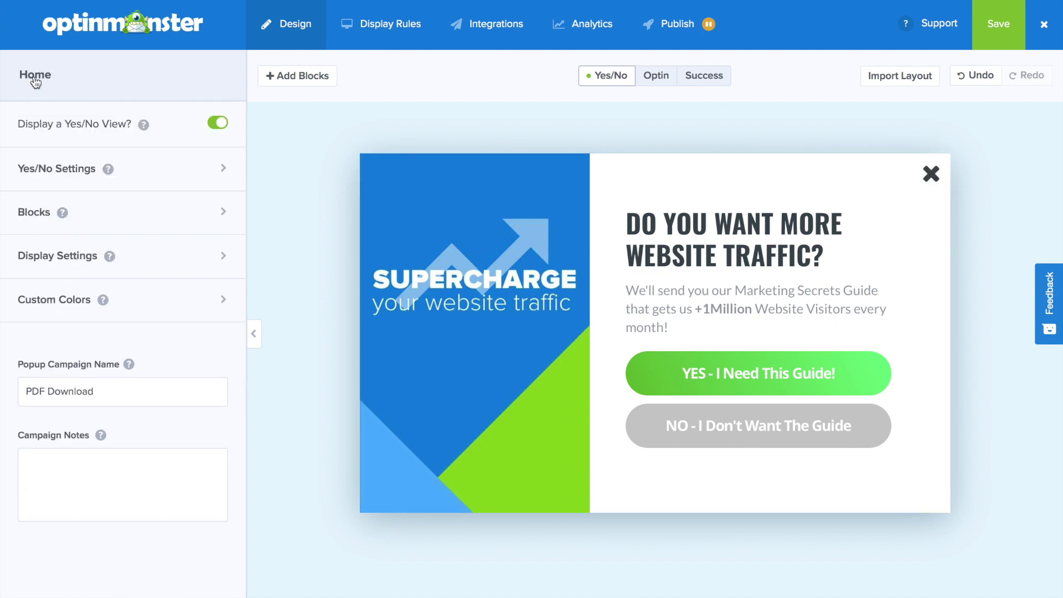
# Step: Import the OptinMonster colour profile into the campaign's Custom Colors
pyautogui.click(200, 300)
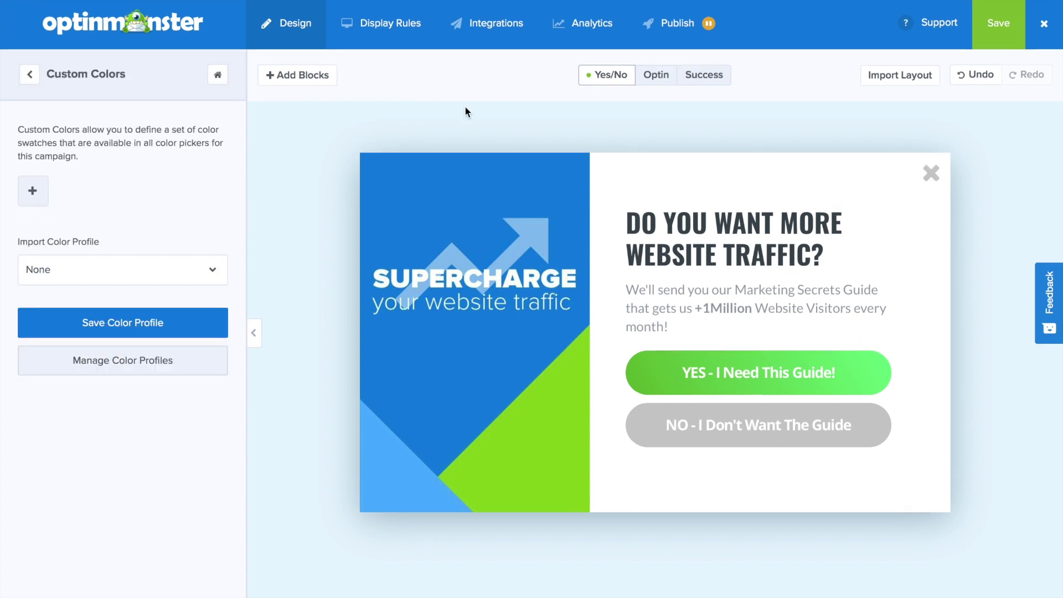
pyautogui.click(213, 270)
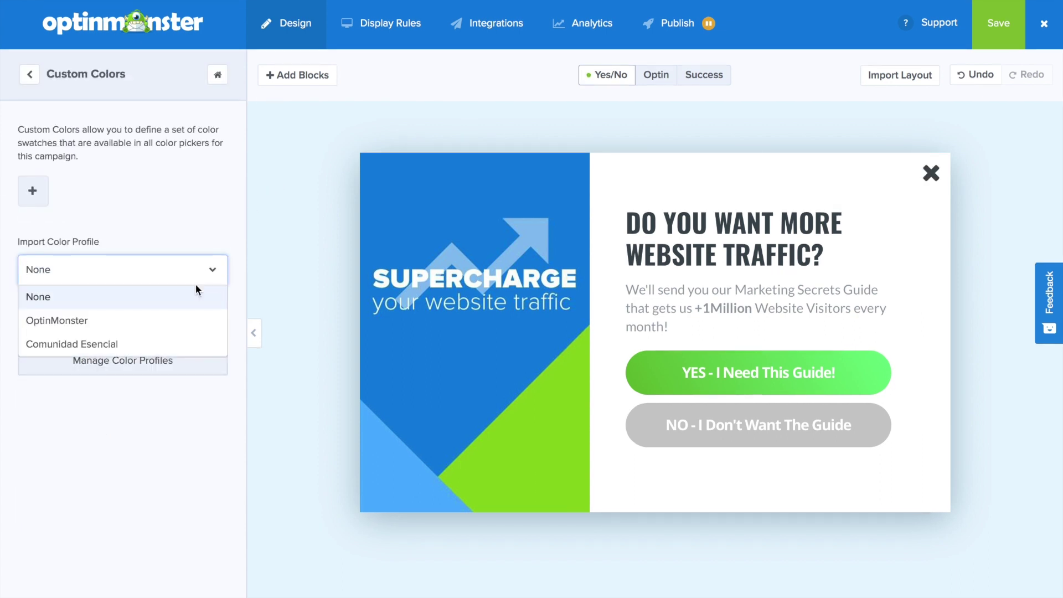
pyautogui.click(177, 320)
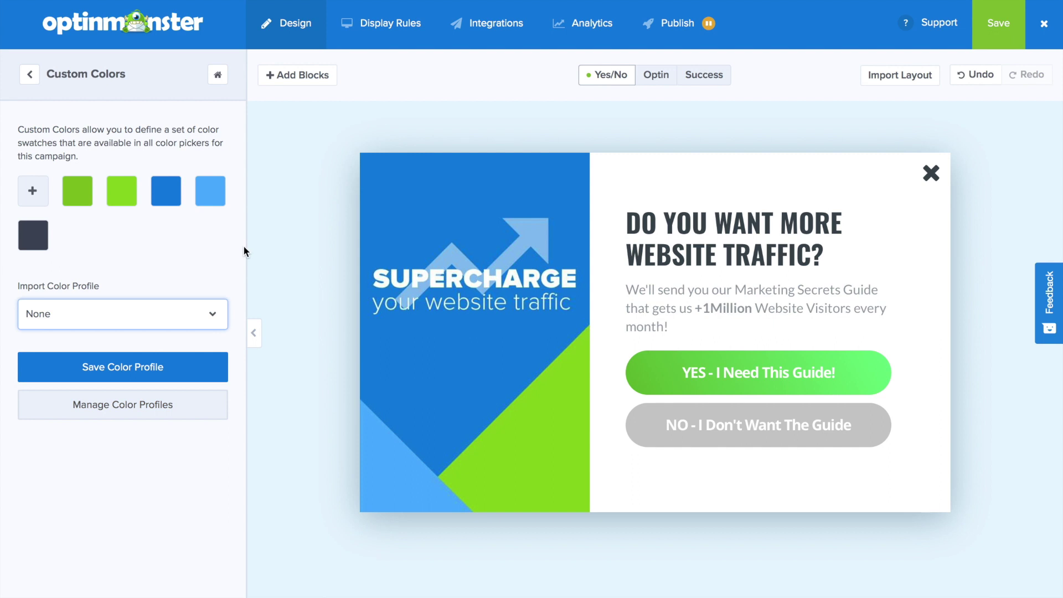
# Step: Select the popup headline text and bring up its text colour picker
pyautogui.click(731, 238)
pyautogui.moveTo(179, 315); pyautogui.dragTo(27, 279)
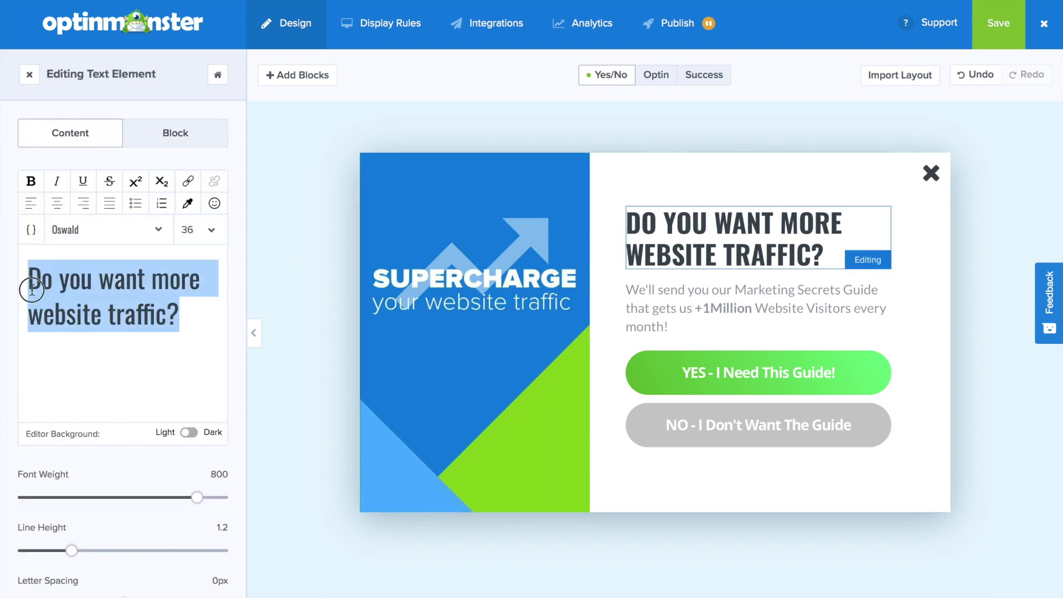
pyautogui.click(188, 205)
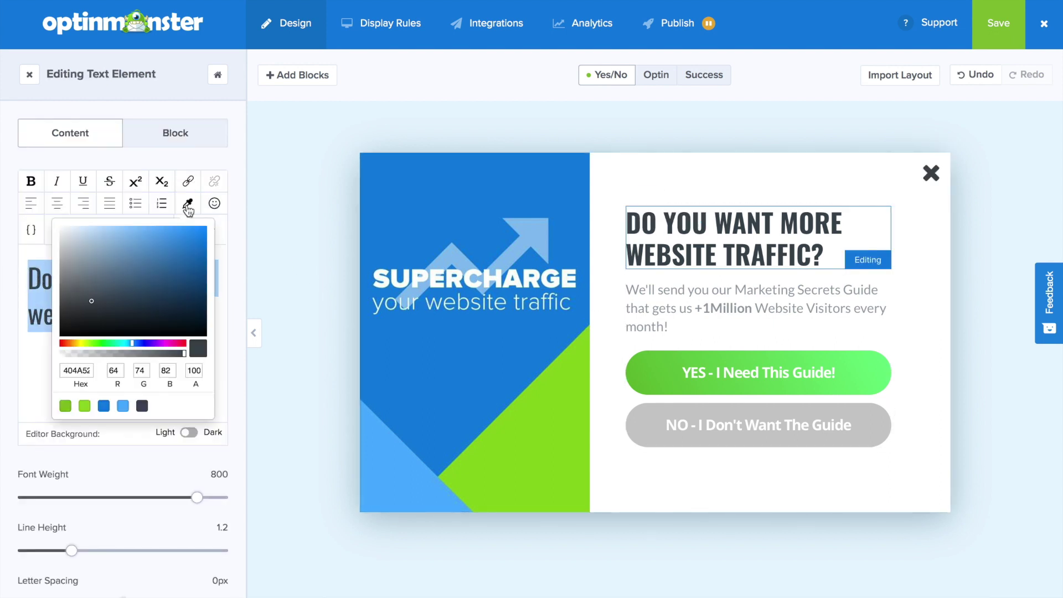
# Step: Colour the headline text with the blue swatch and return to the main campaign settings
pyautogui.click(105, 406)
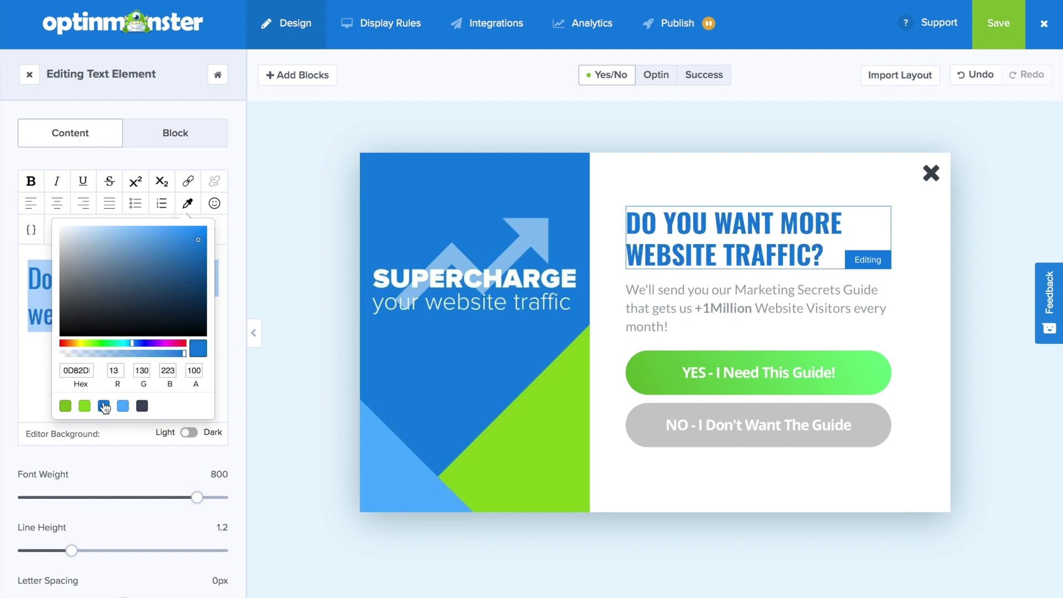
pyautogui.click(32, 383)
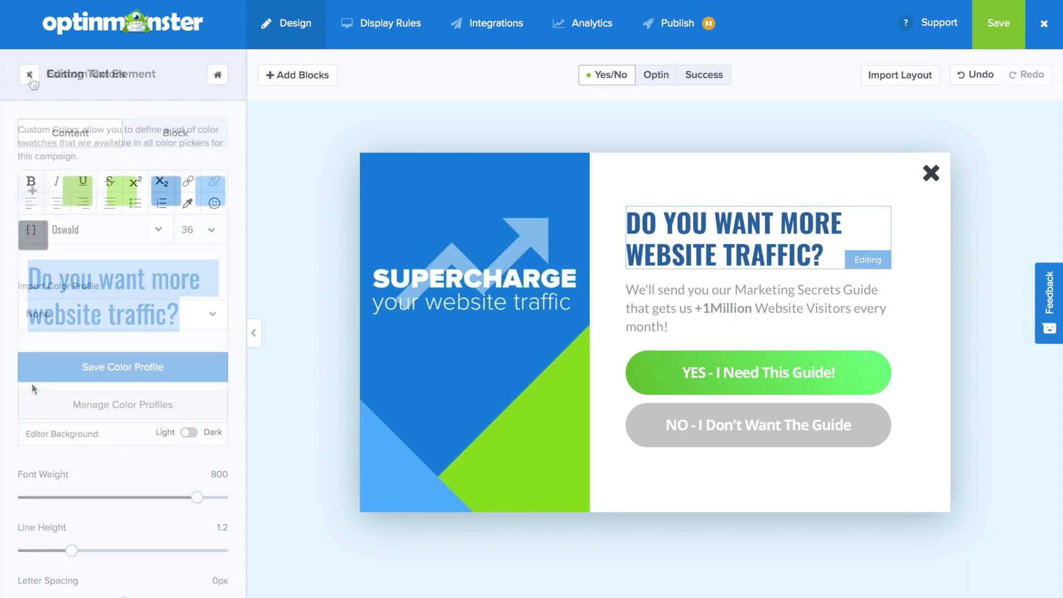
pyautogui.click(30, 77)
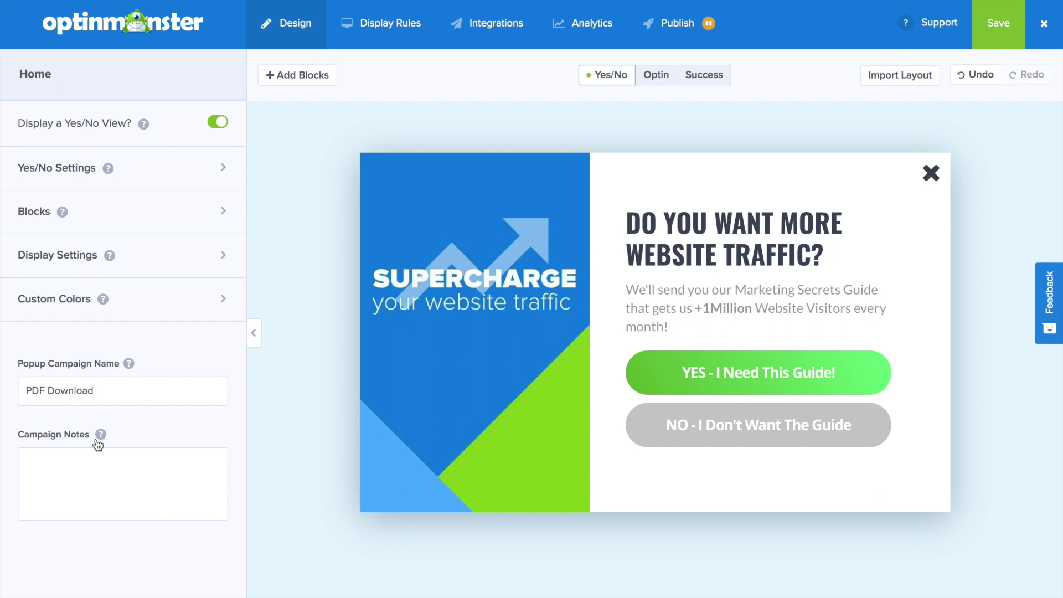
pyautogui.moveTo(101, 437)
# Step: Import the Yes/No view's layout into the Optin view
pyautogui.click(656, 76)
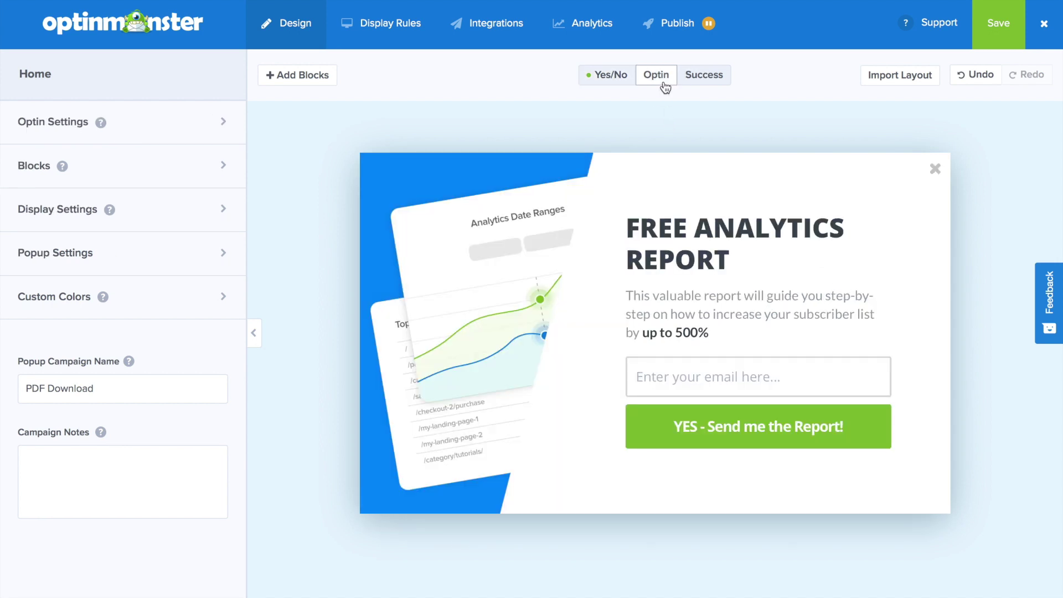
pyautogui.click(868, 73)
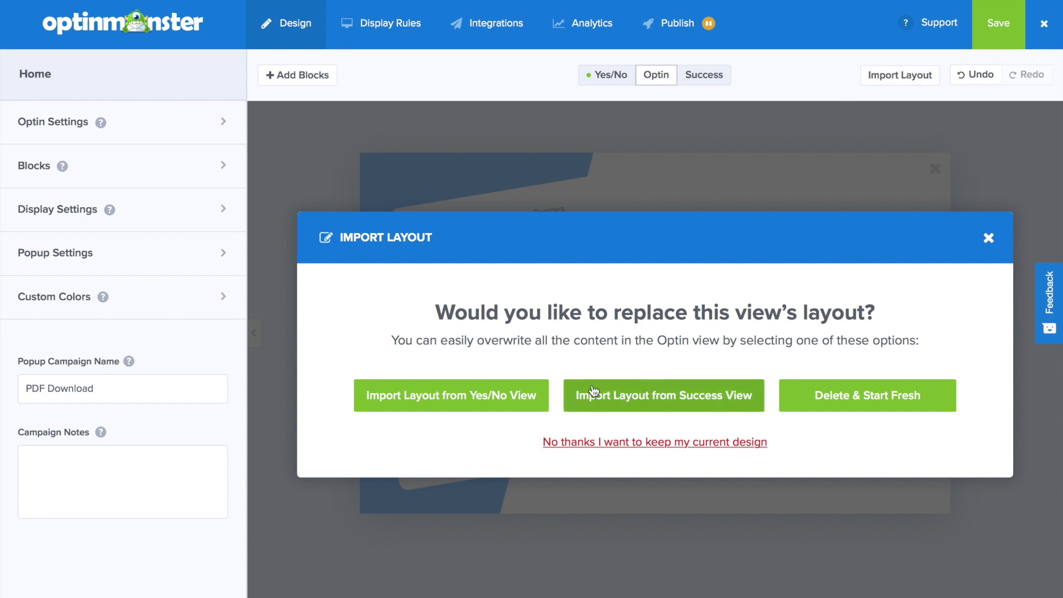
pyautogui.click(528, 400)
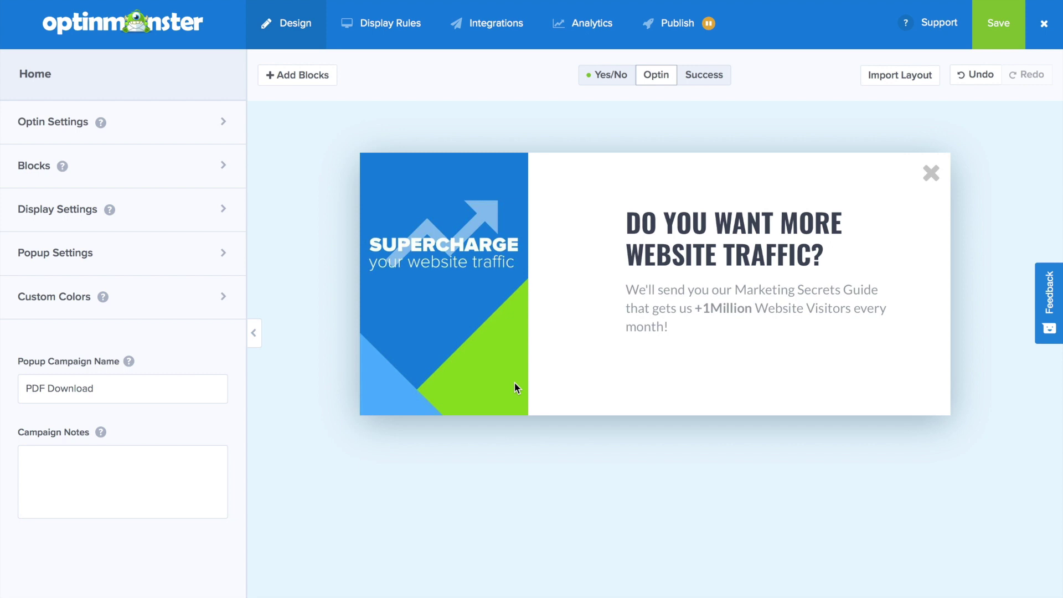
# Step: Add an Optin Fields block with email field and Sign Up button below the popup text
pyautogui.click(210, 176)
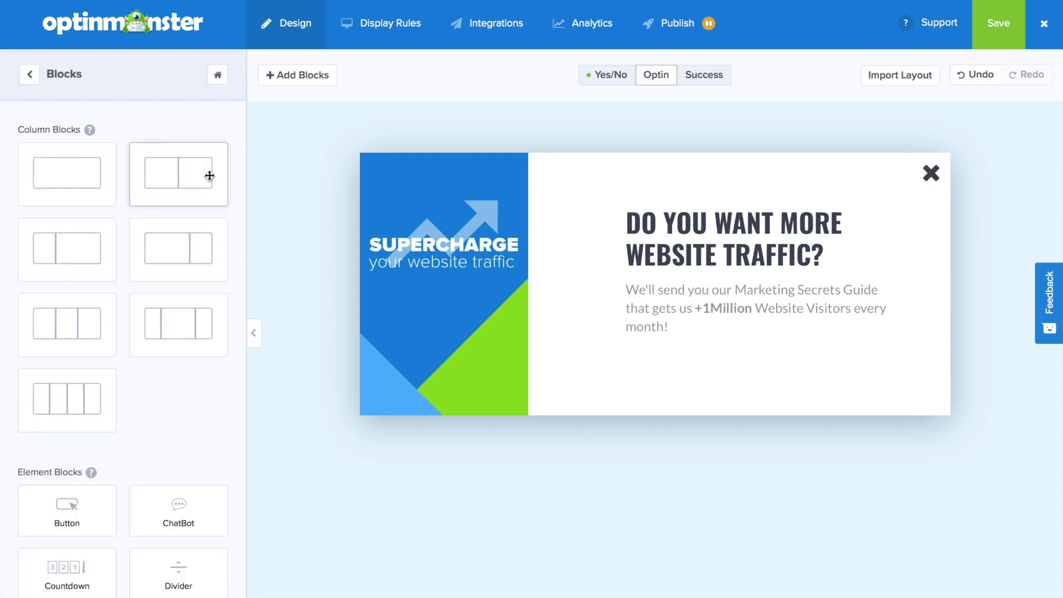
pyautogui.scroll(-2, 204, 401)
pyautogui.scroll(-3, 194, 420)
pyautogui.moveTo(195, 417); pyautogui.dragTo(717, 350)
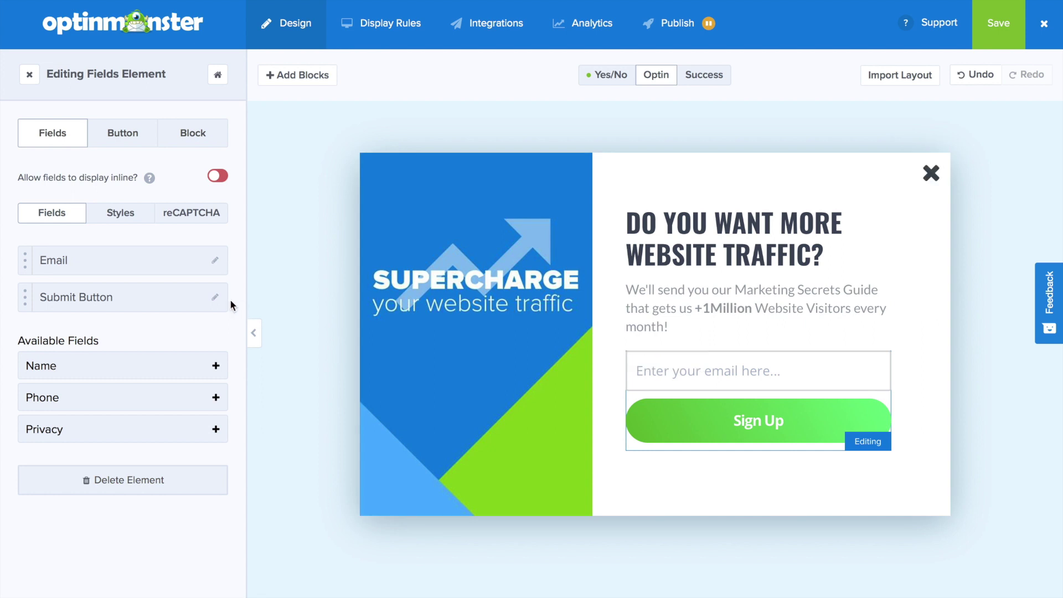
# Step: Change the submit button text from Sign Up to 'Send my guide!'
pyautogui.click(215, 298)
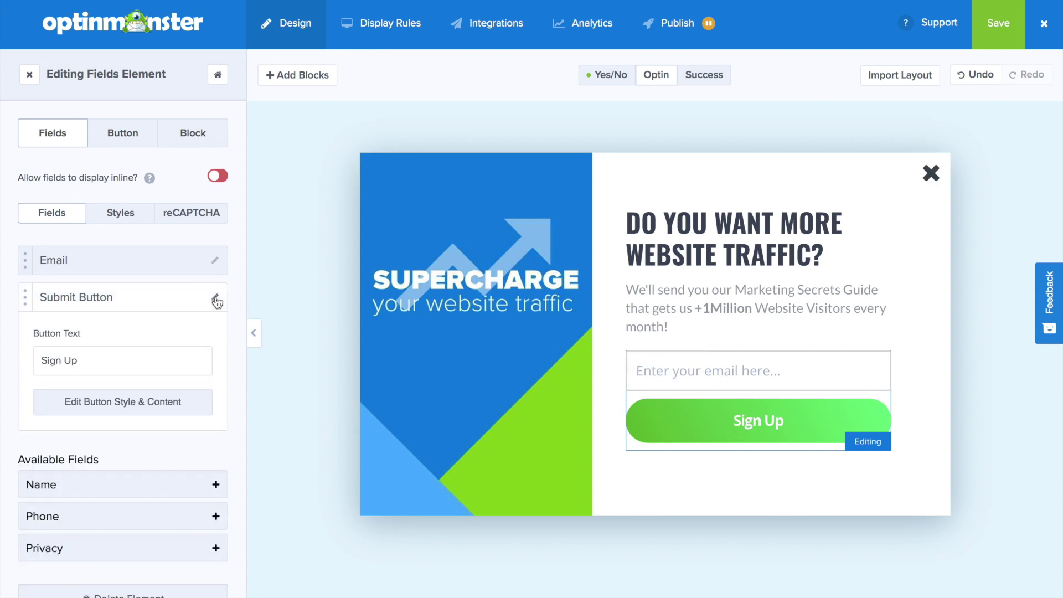
pyautogui.moveTo(156, 361); pyautogui.dragTo(69, 344)
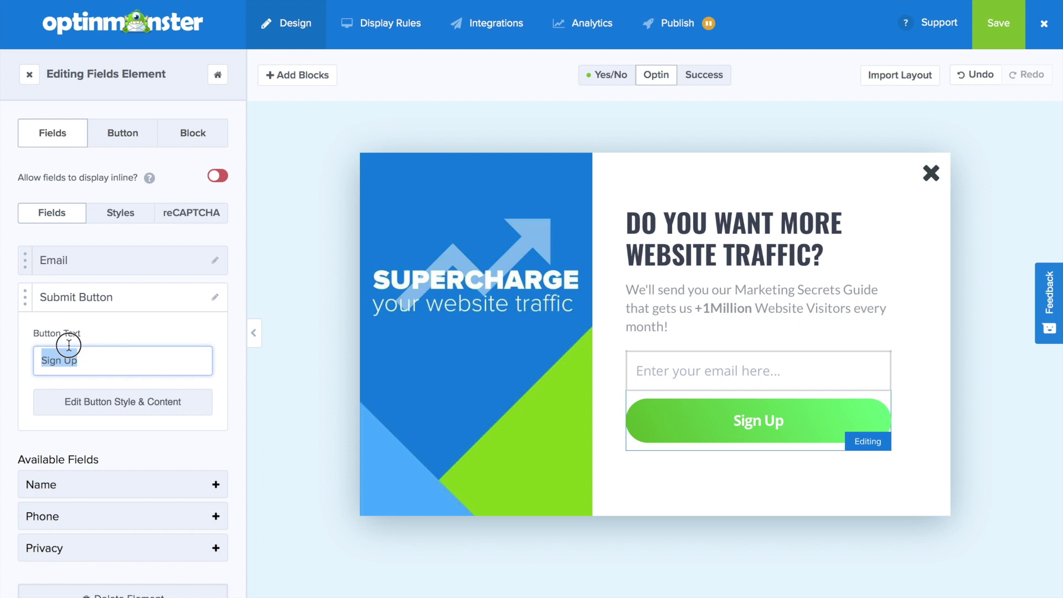
pyautogui.write('Send m')
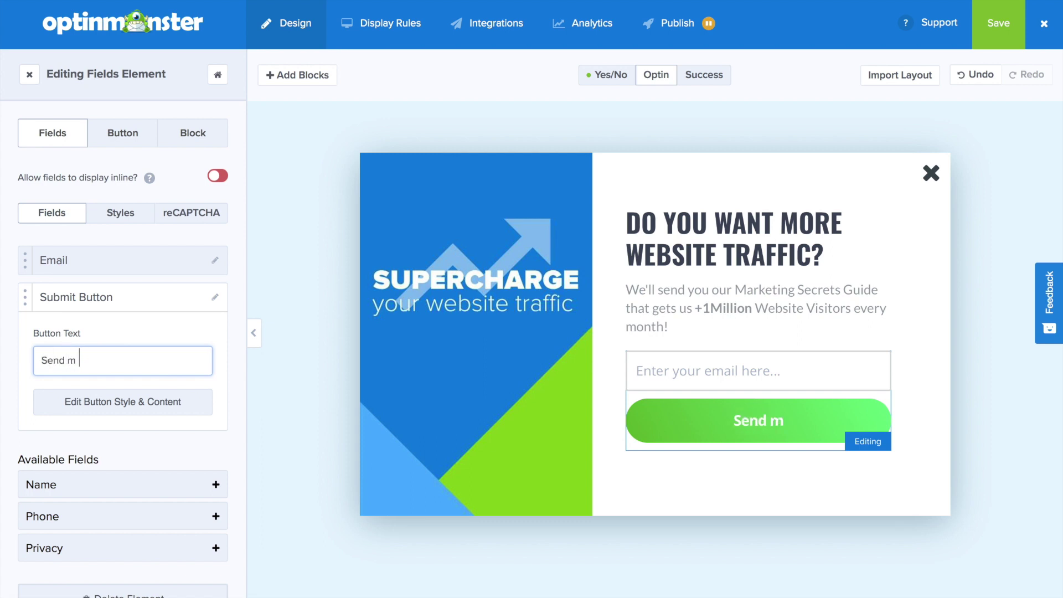
pyautogui.write('y guide!')
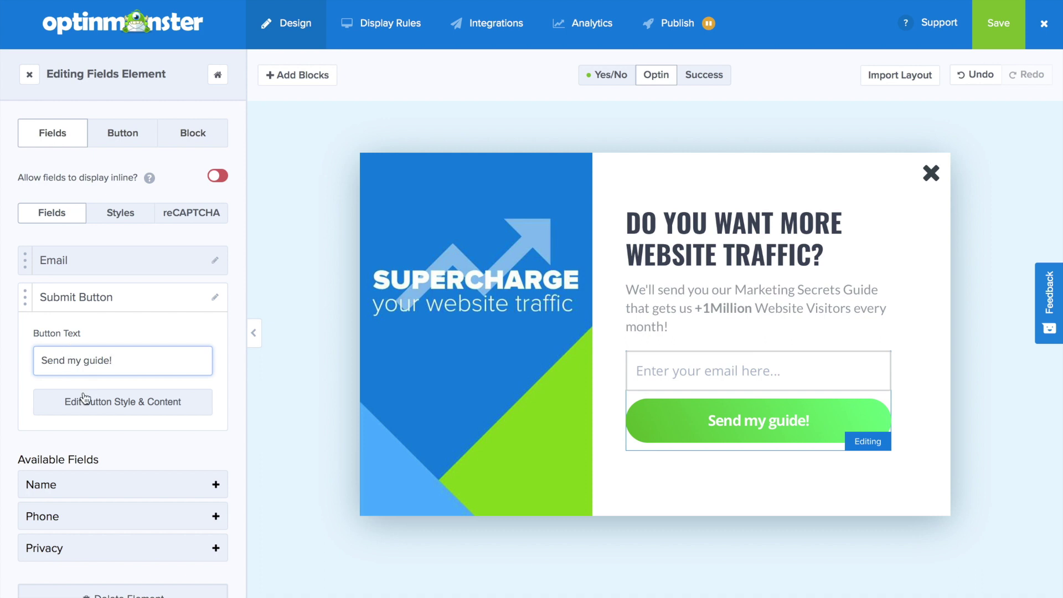
pyautogui.click(103, 410)
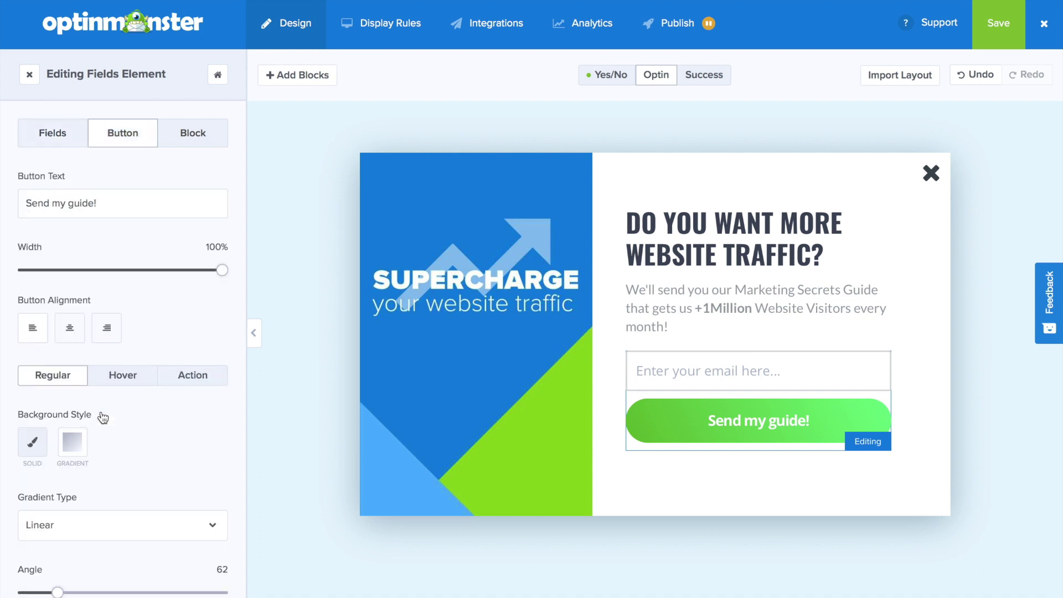
pyautogui.click(208, 376)
pyautogui.scroll(-2, 221, 394)
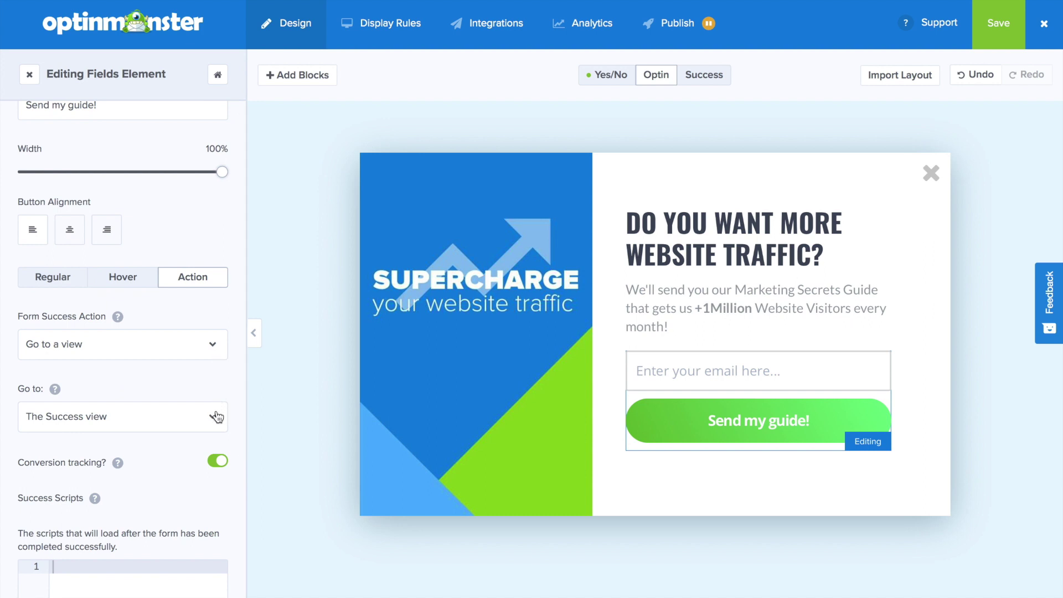
pyautogui.click(215, 347)
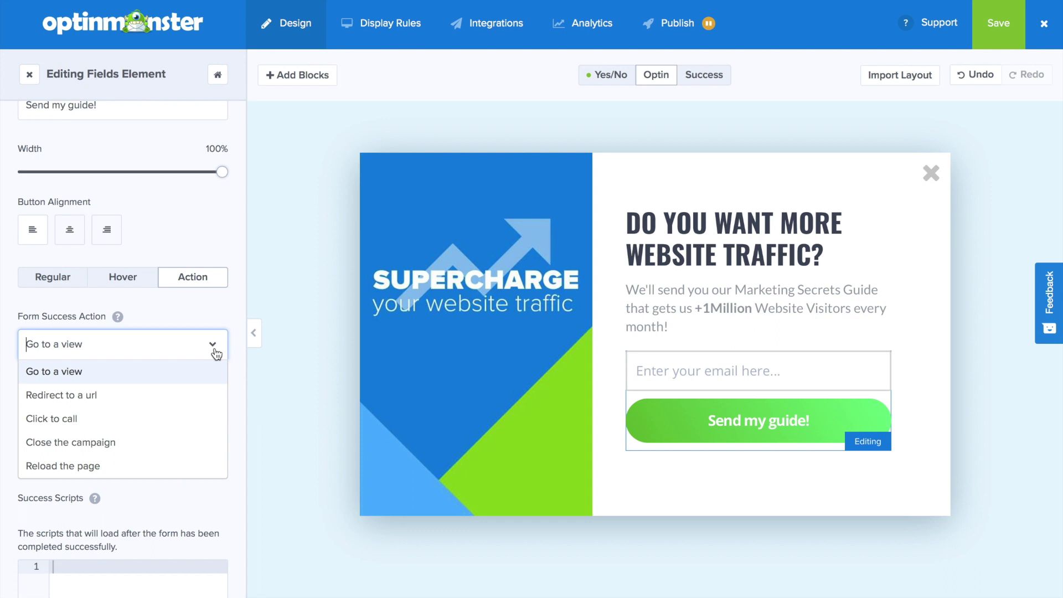
pyautogui.click(199, 395)
pyautogui.click(183, 411)
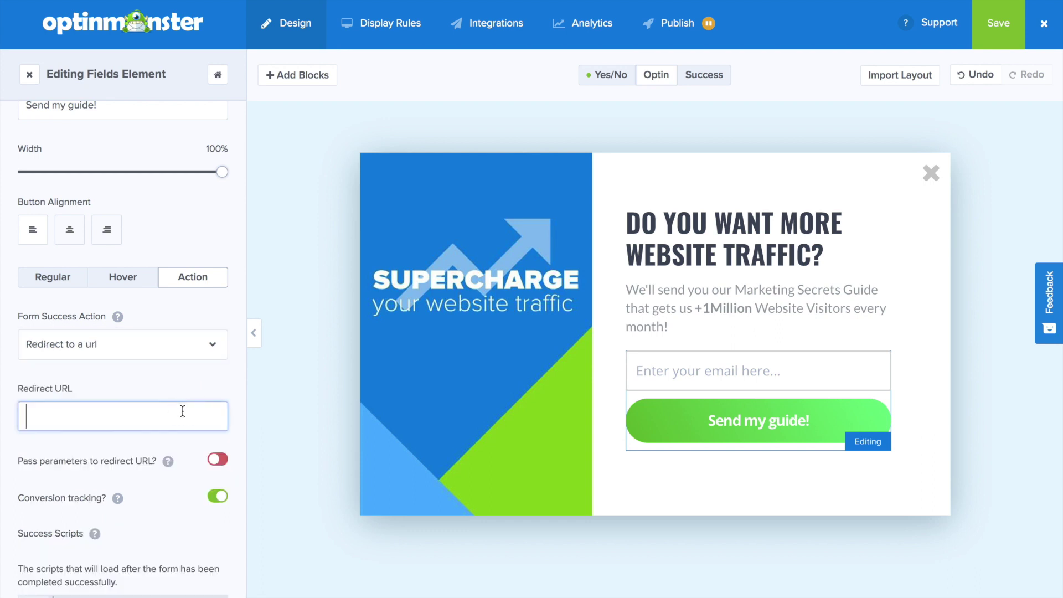
pyautogui.write('www.mysite.com/autom')
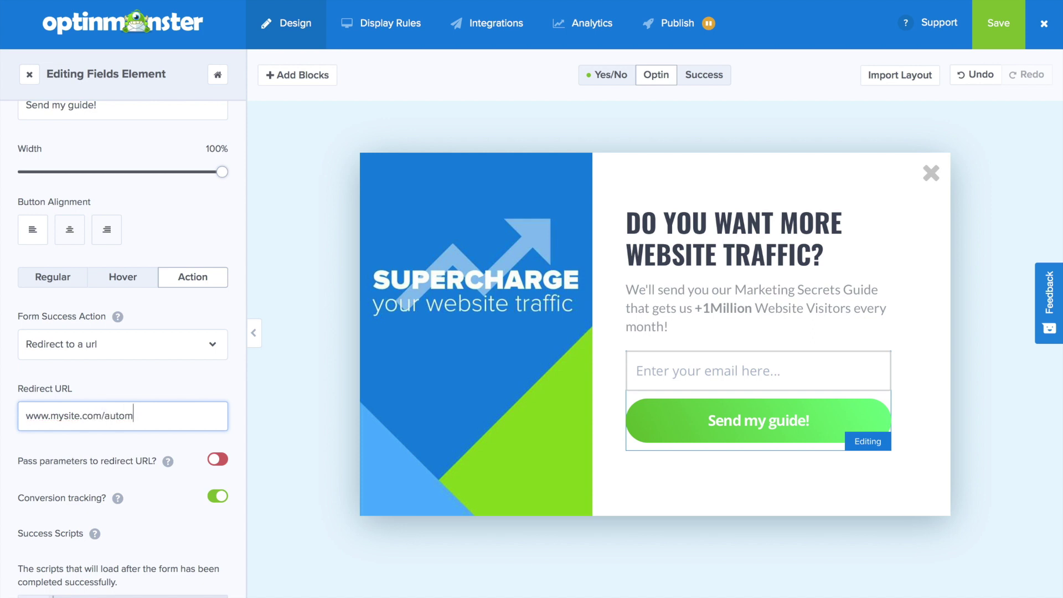
pyautogui.write('atic-download')
pyautogui.click(30, 75)
# Step: Leave the fields editor and show the popup's Success view with its 'Check Your Email' message
pyautogui.scroll(-1, 170, 307)
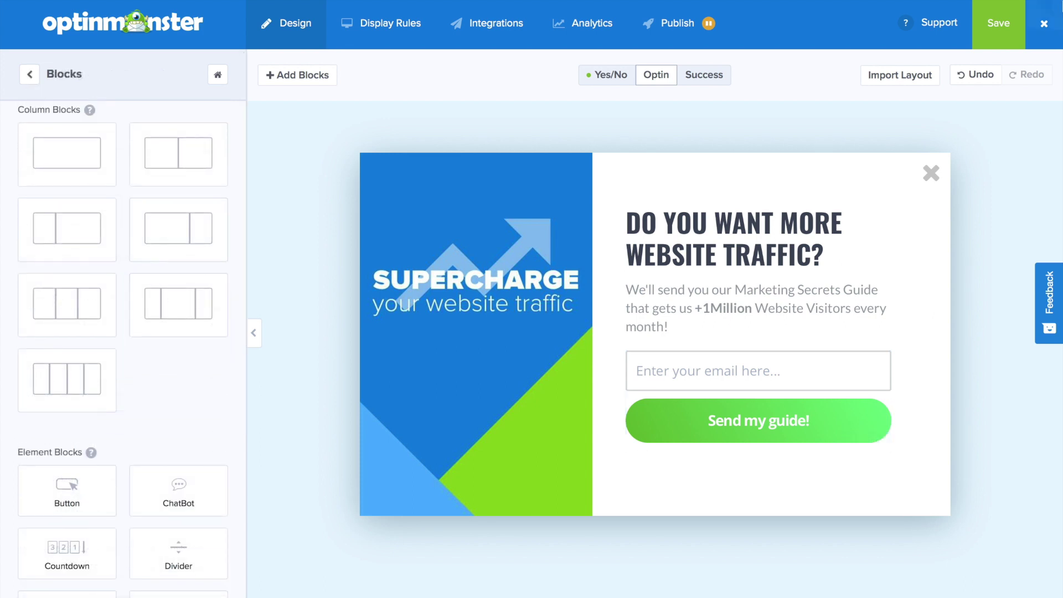
pyautogui.scroll(-5, 234, 394)
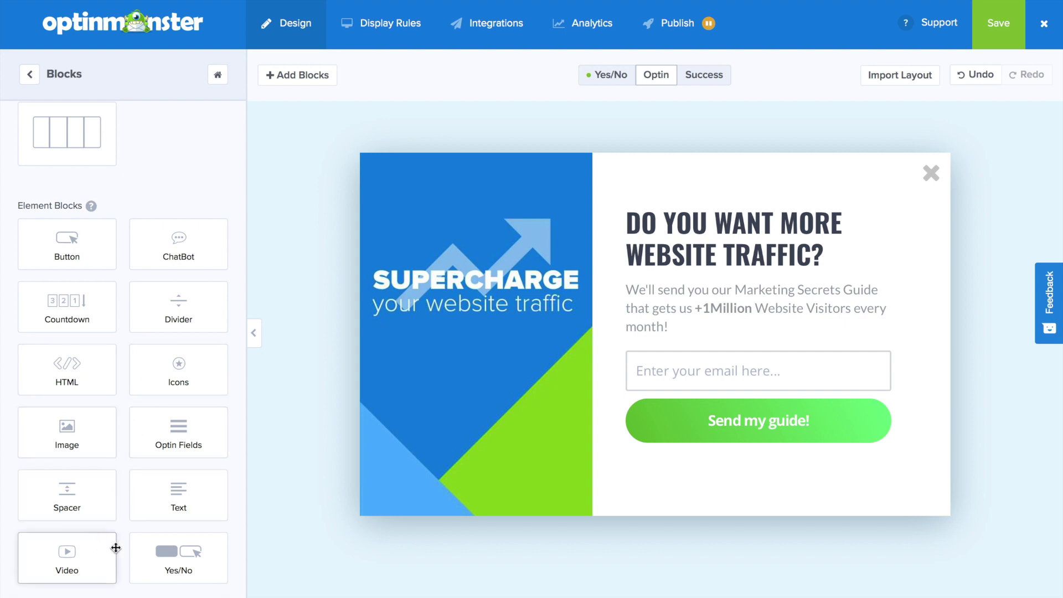
pyautogui.click(666, 104)
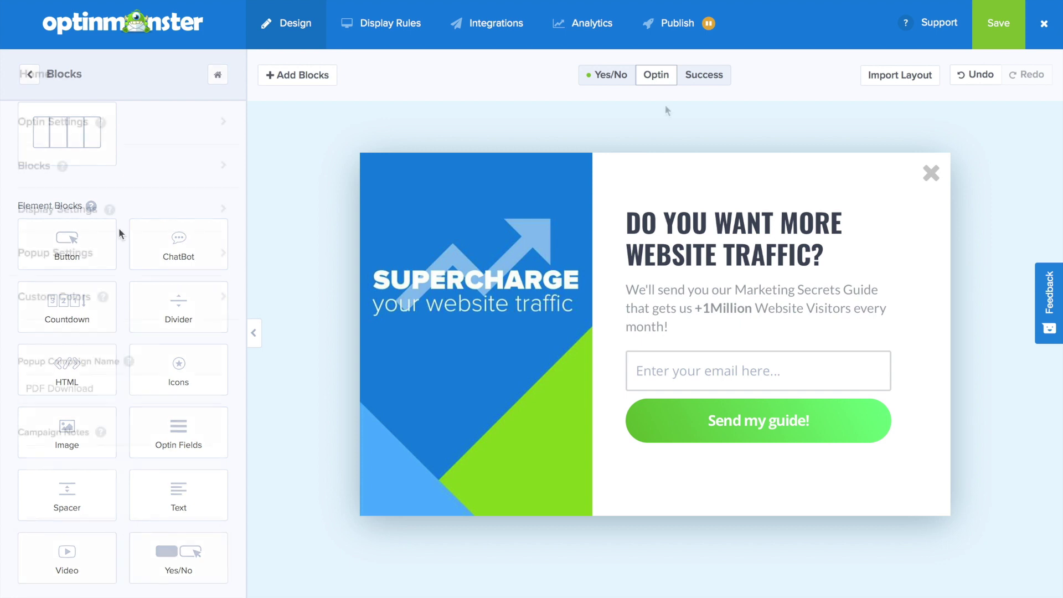
pyautogui.click(710, 81)
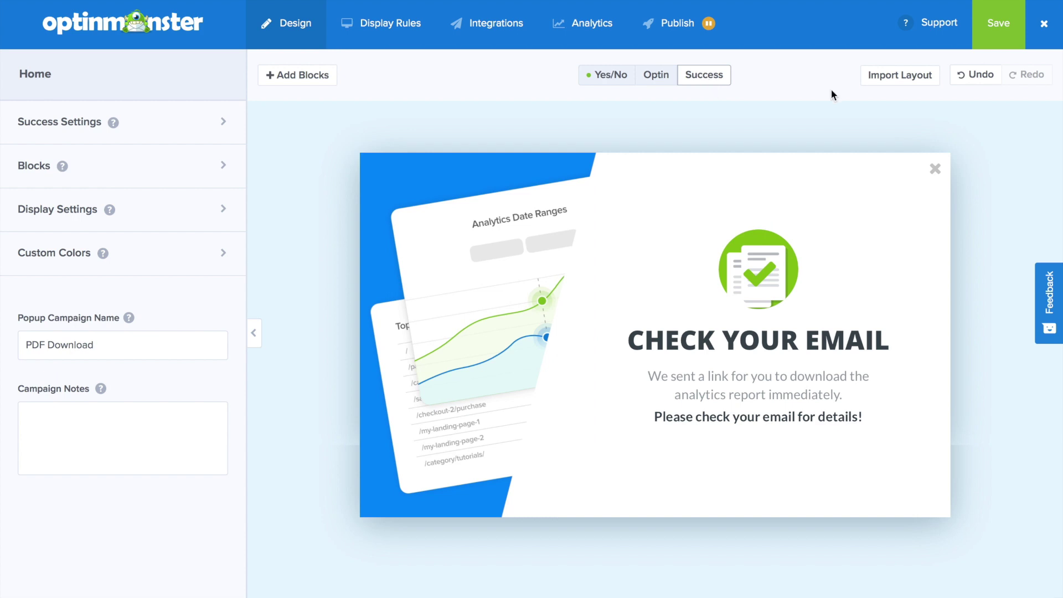
# Step: Import the Optin view layout into Success and set a centred headline 'Your Guide is On its way!'
pyautogui.click(880, 85)
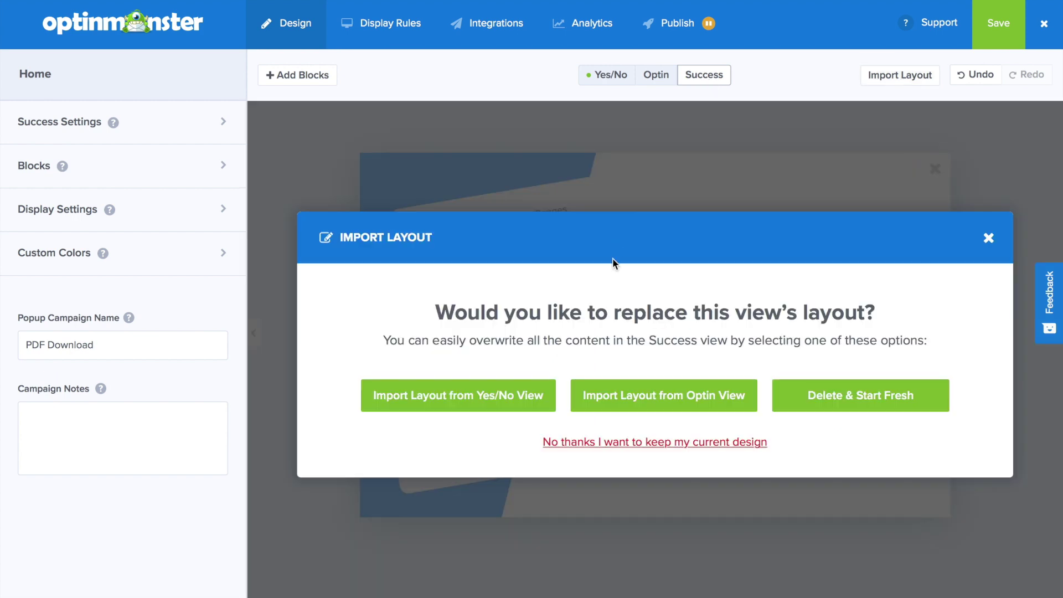
pyautogui.click(617, 393)
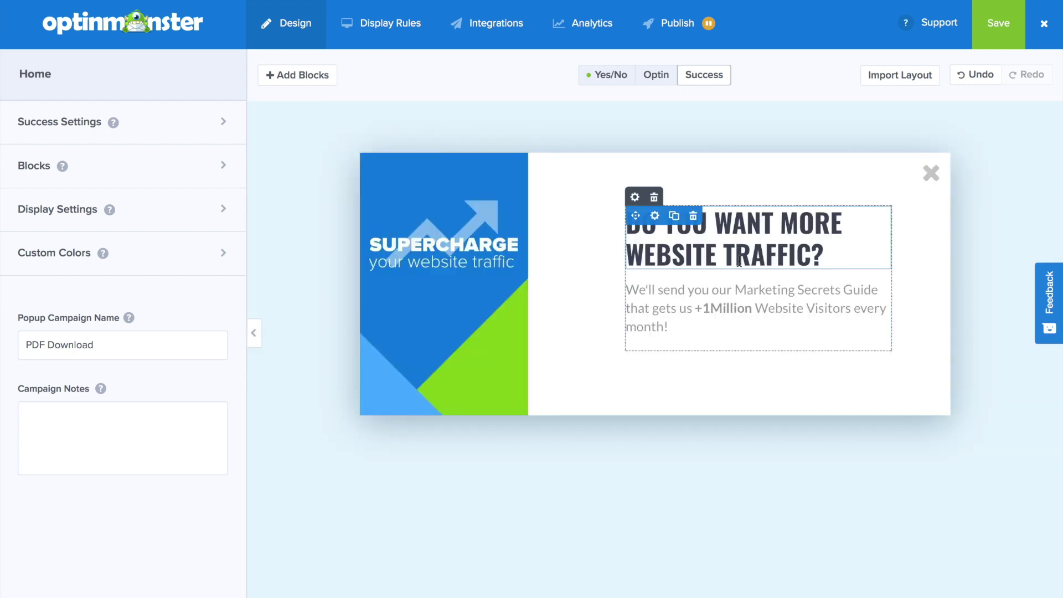
pyautogui.click(747, 238)
pyautogui.moveTo(180, 314); pyautogui.dragTo(16, 269)
pyautogui.write('Your Guide is On')
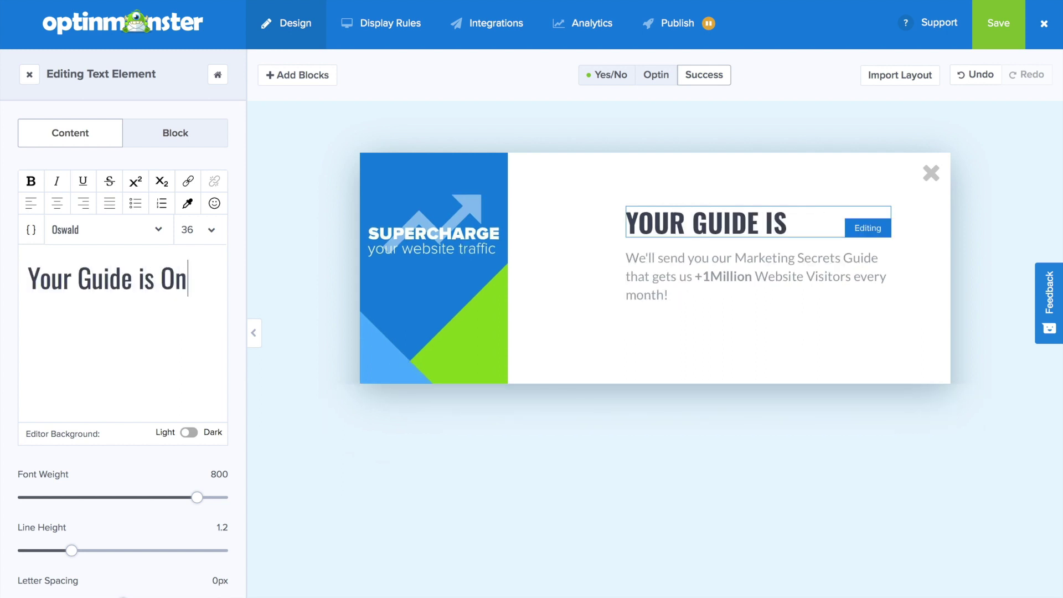
pyautogui.write(' its way!')
pyautogui.tripleClick(78, 317)
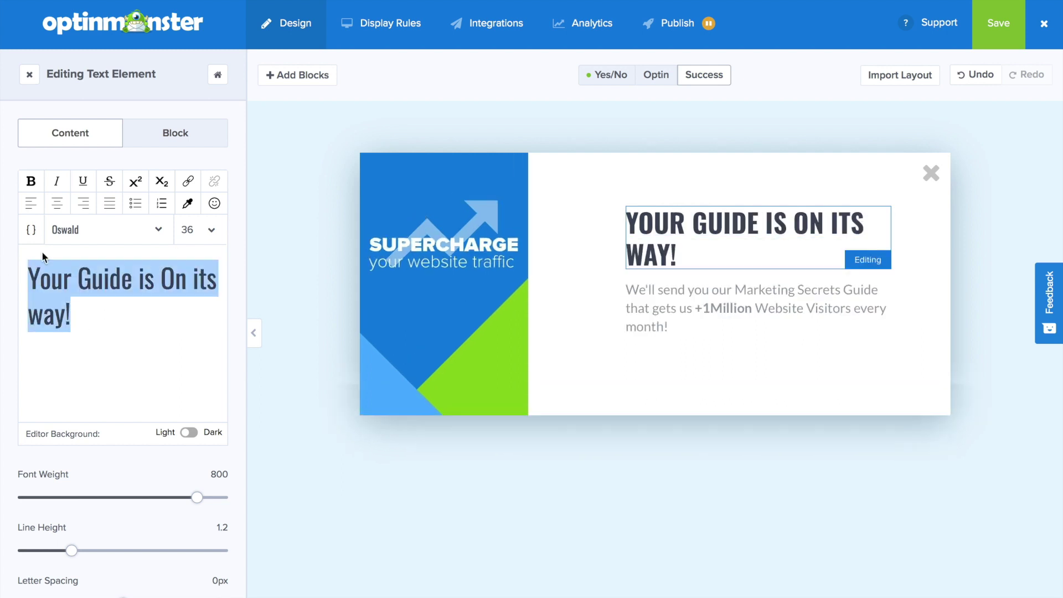
pyautogui.click(59, 205)
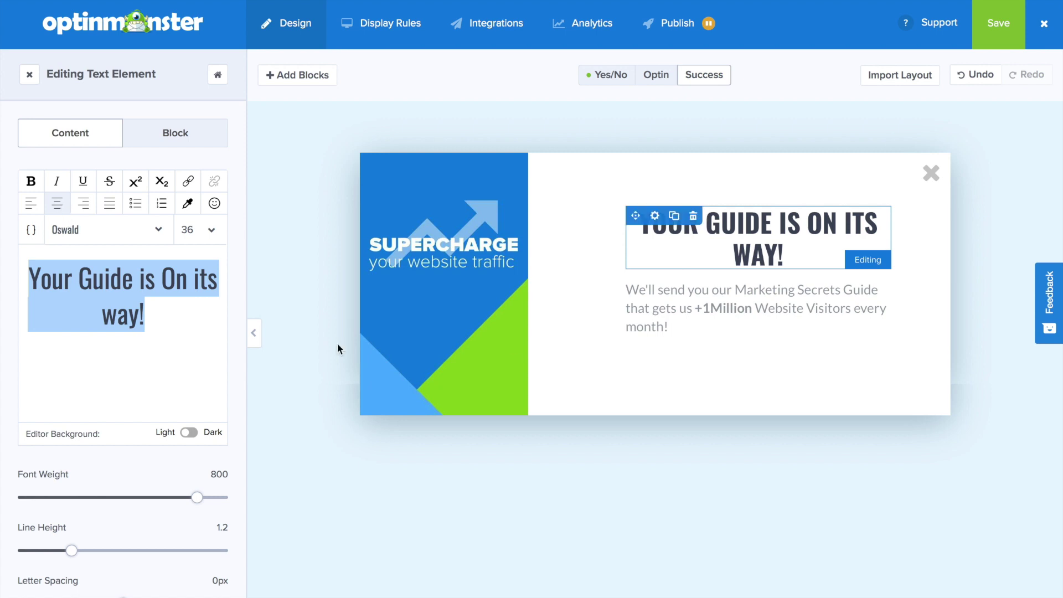
# Step: Replace the body with 'Check your inbox for your Marketing Secrets Guide! If you want it NOW, click here: !'
pyautogui.click(719, 308)
pyautogui.tripleClick(71, 326)
pyautogui.write('Check your inbox for your Mark')
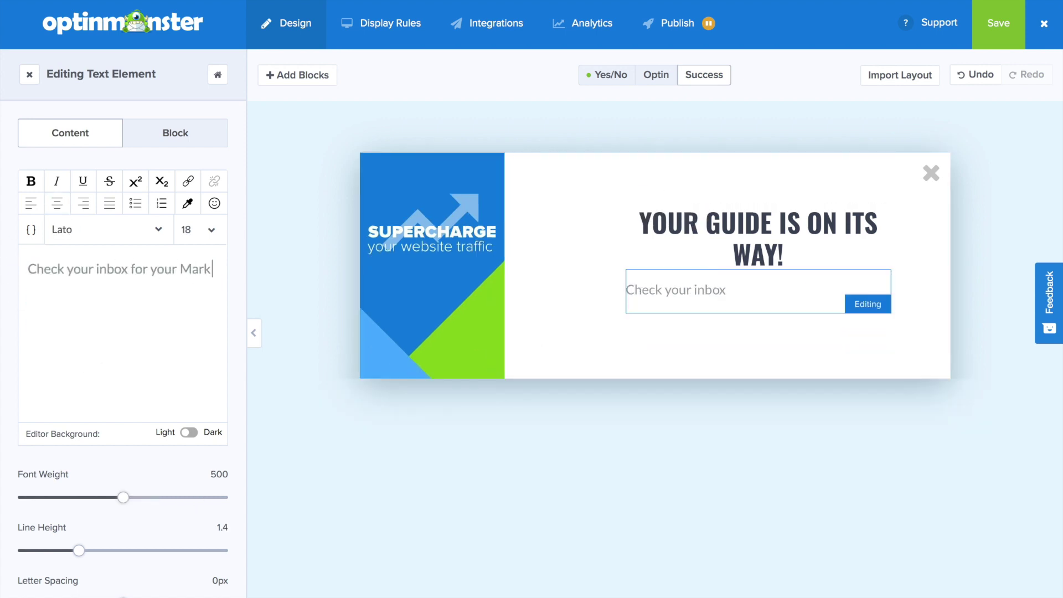
pyautogui.write('eting Secrets Guide! If you want ')
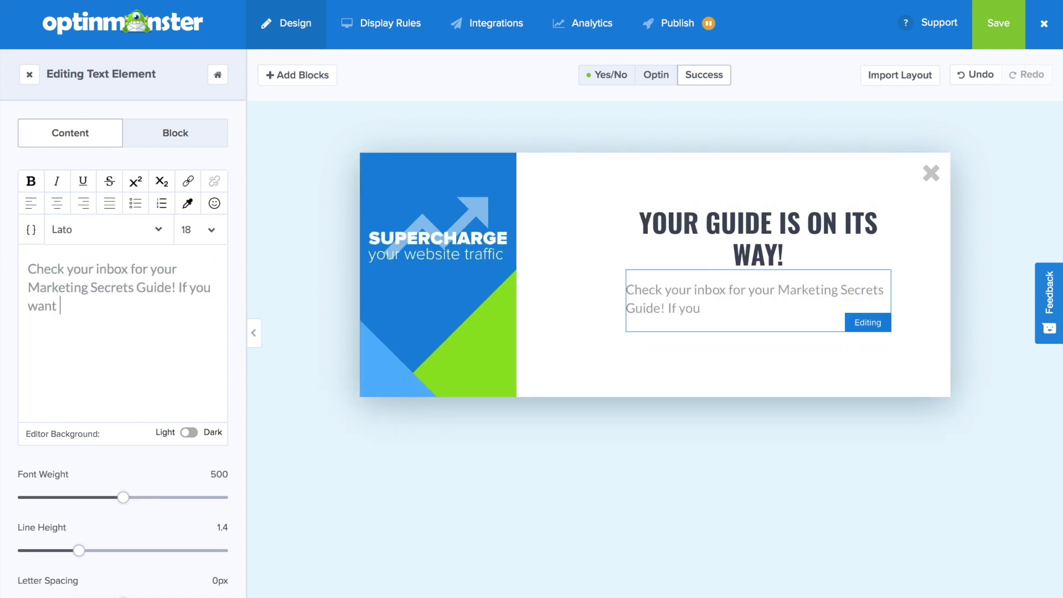
pyautogui.write('it NOW, click here: !')
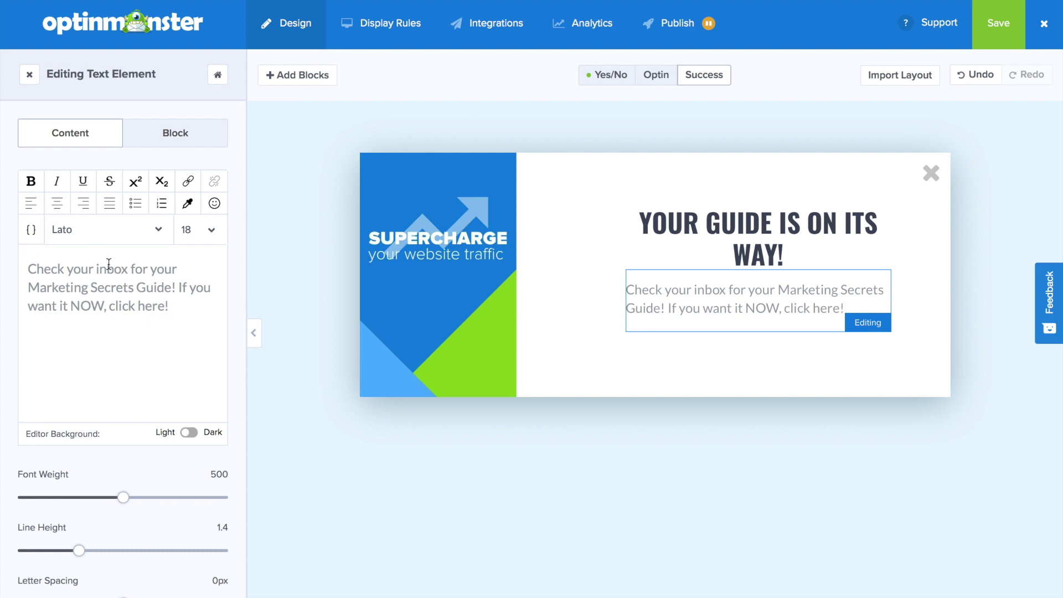
pyautogui.moveTo(166, 306); pyautogui.dragTo(110, 305)
pyautogui.click(121, 306)
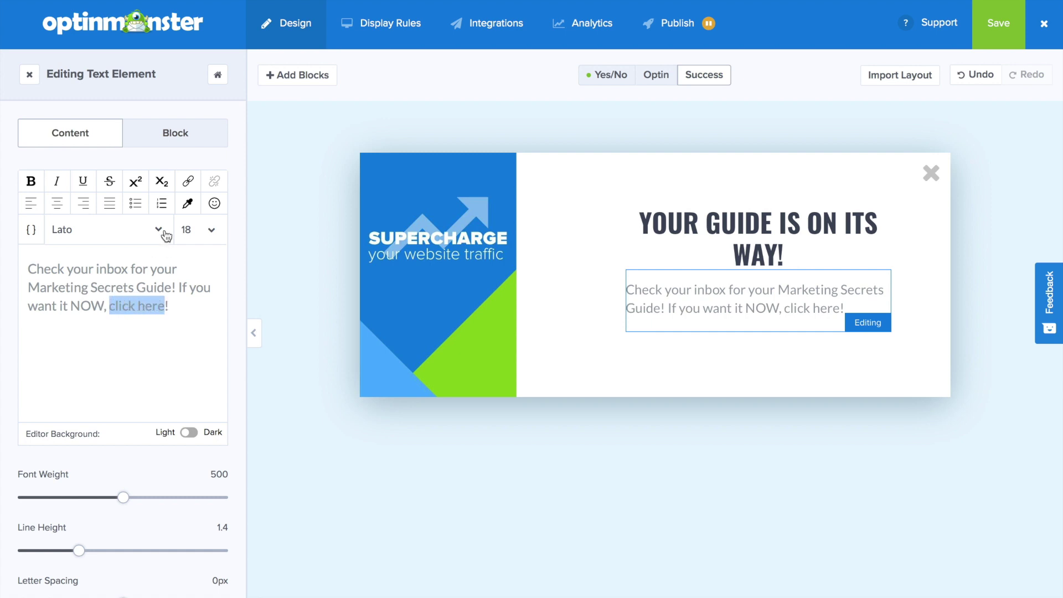
pyautogui.click(187, 181)
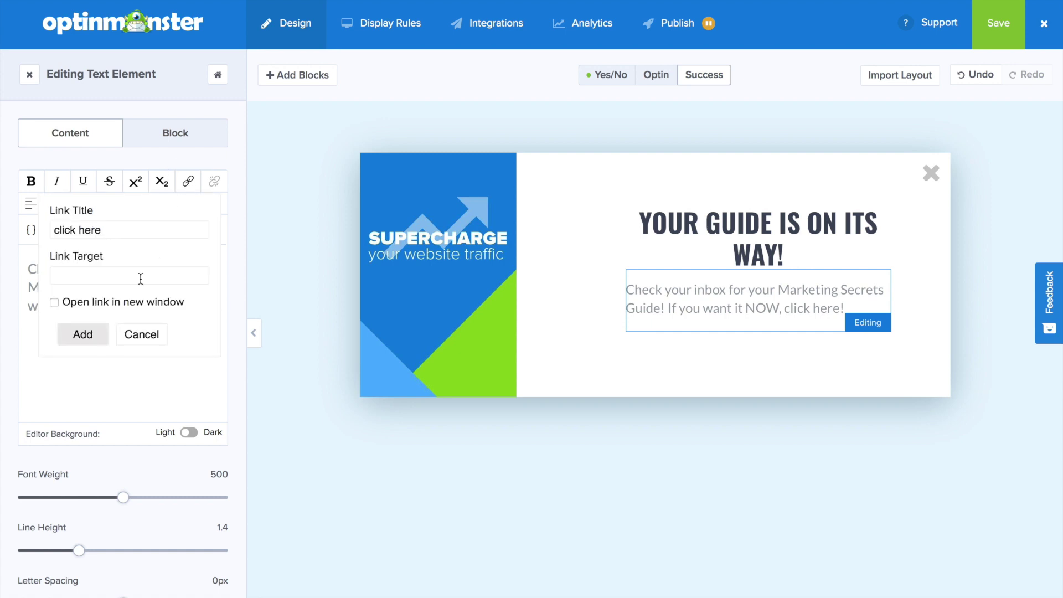
pyautogui.click(137, 276)
pyautogui.write('www.mysite.com/automatic-')
pyautogui.write('download')
pyautogui.click(55, 303)
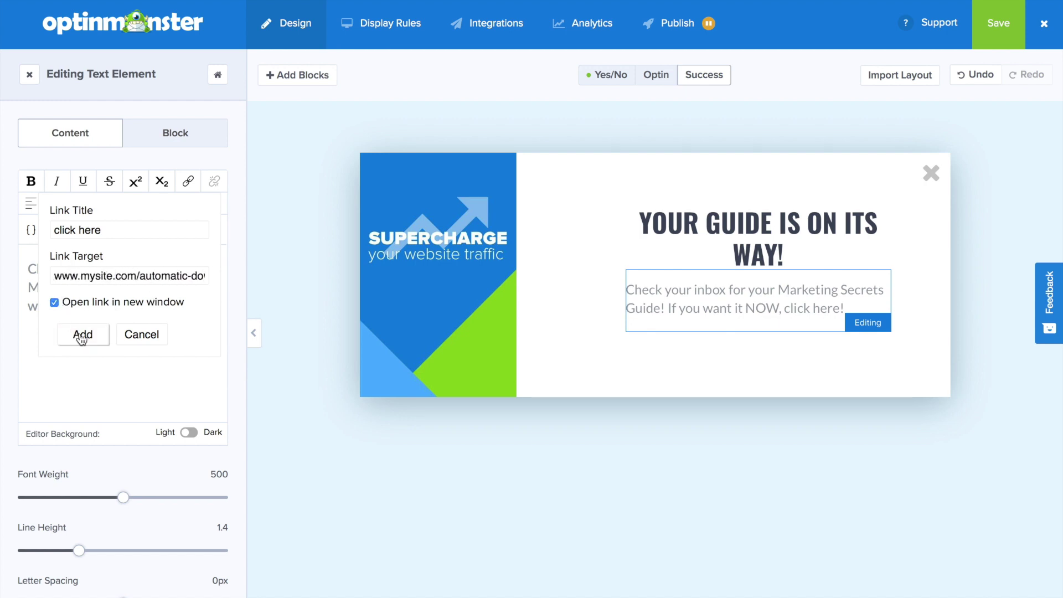
pyautogui.click(82, 335)
# Step: Make the 'click here' link underlined, light blue and bold
pyautogui.moveTo(166, 307); pyautogui.dragTo(108, 302)
pyautogui.click(83, 181)
pyautogui.click(187, 203)
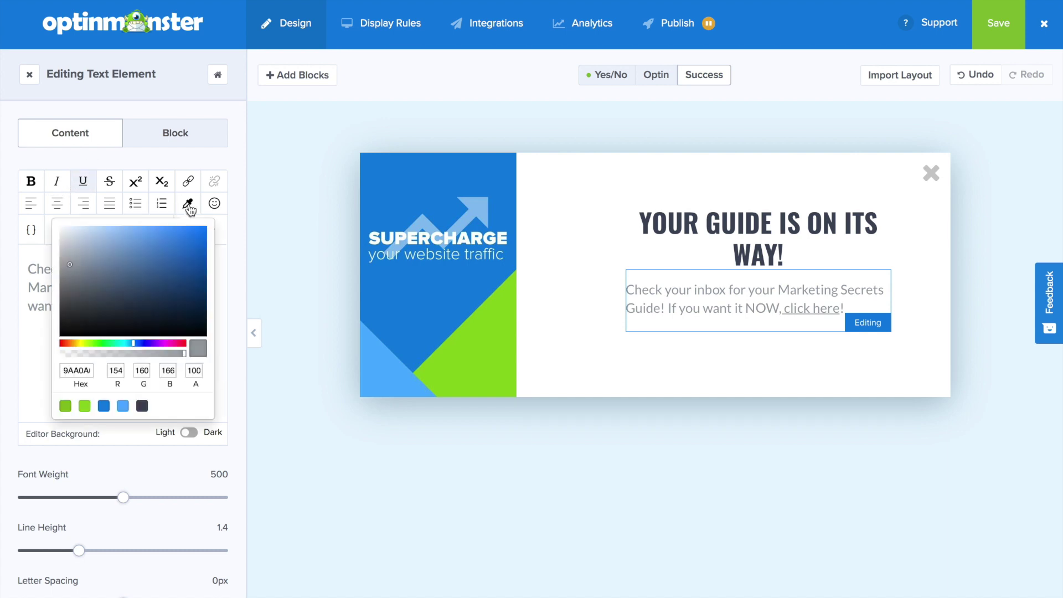
pyautogui.click(121, 409)
pyautogui.click(31, 181)
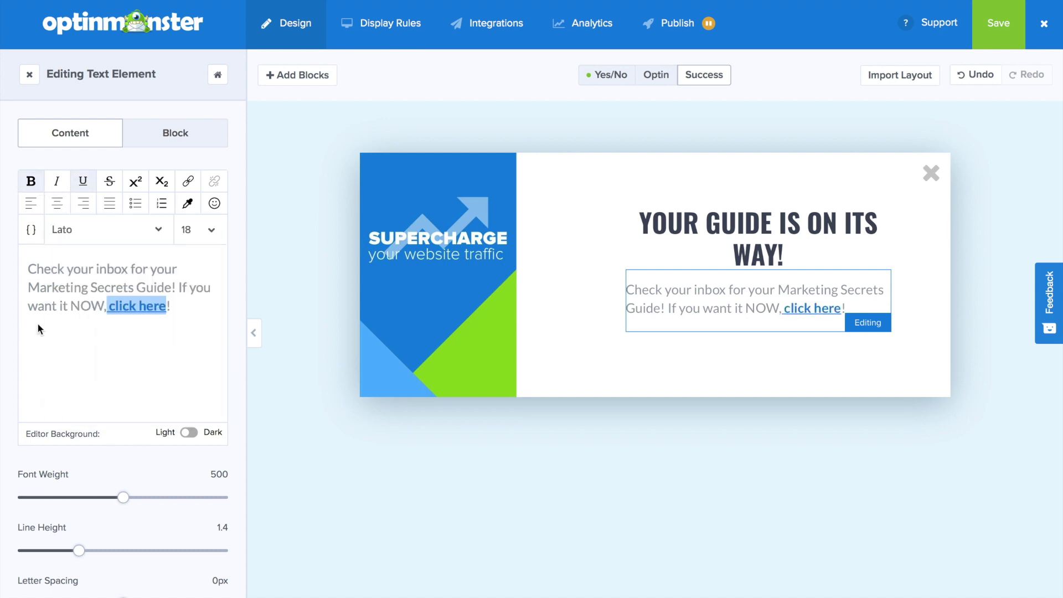
pyautogui.click(180, 305)
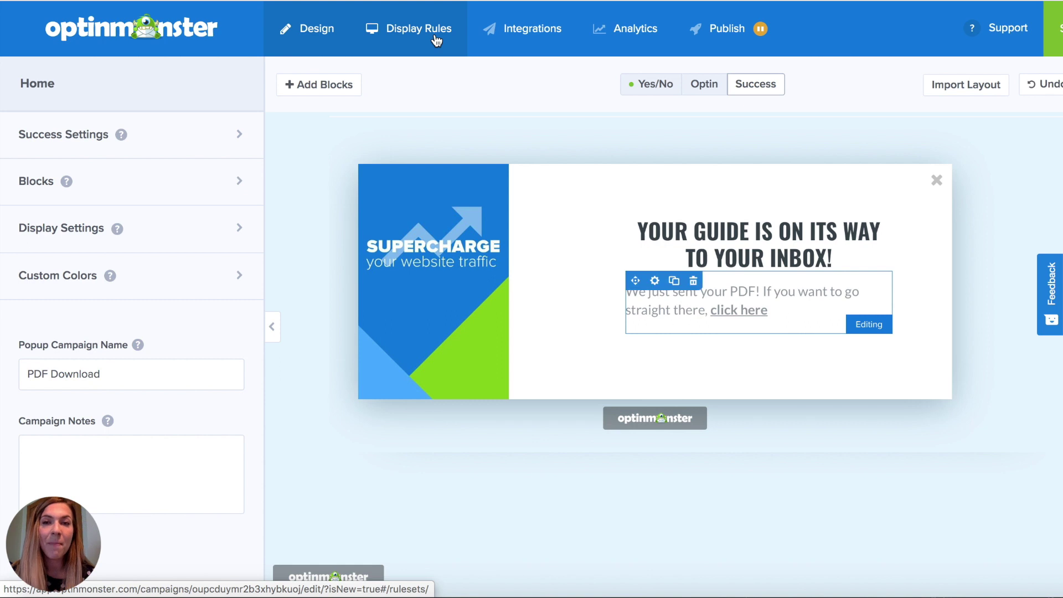
# Step: Show the Default Ruleset conditions: time on page at least 5 sec, any URL path
pyautogui.click(436, 40)
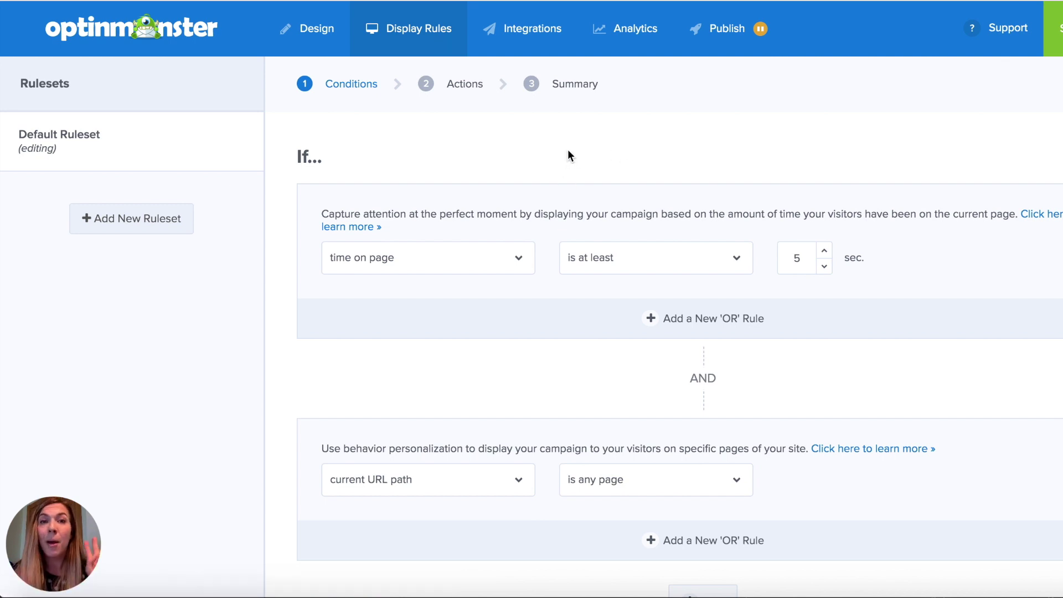
pyautogui.click(468, 258)
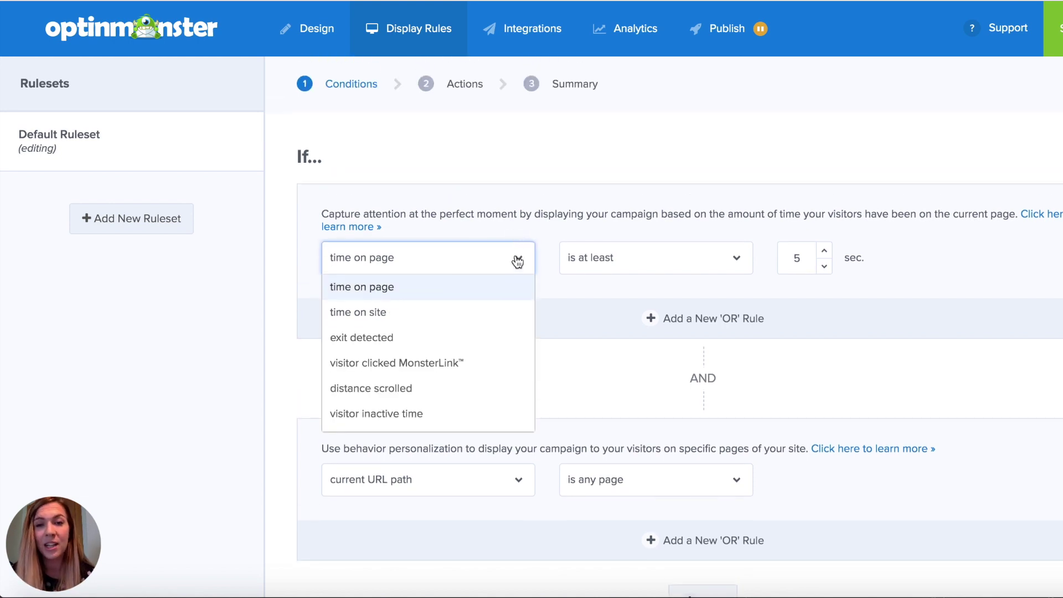
pyautogui.scroll(-1, 518, 261)
pyautogui.scroll(-1, 498, 256)
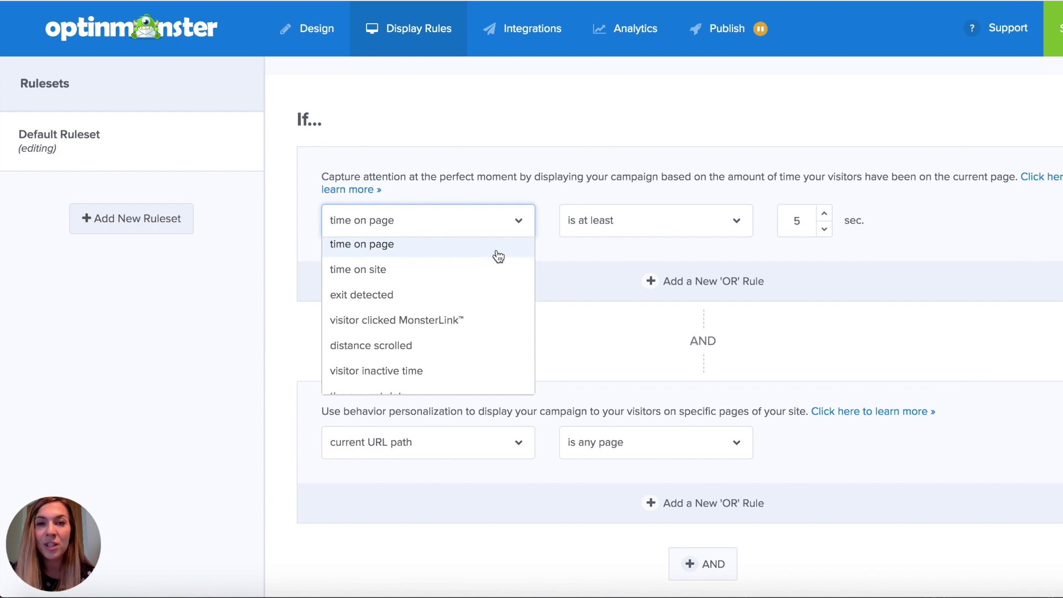
pyautogui.scroll(1, 498, 263)
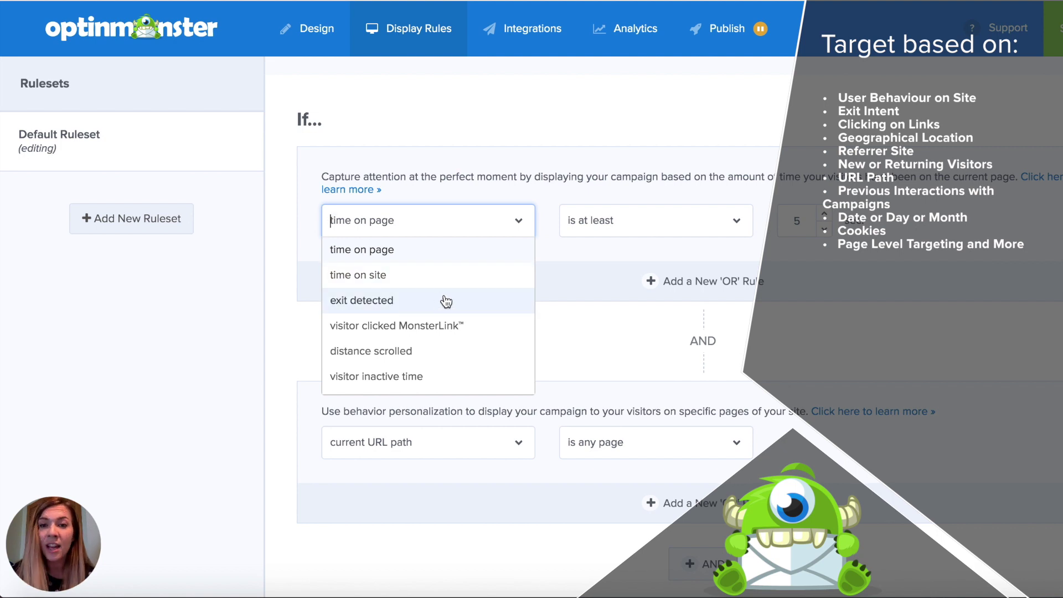
pyautogui.scroll(-1, 442, 301)
pyautogui.scroll(-2, 493, 285)
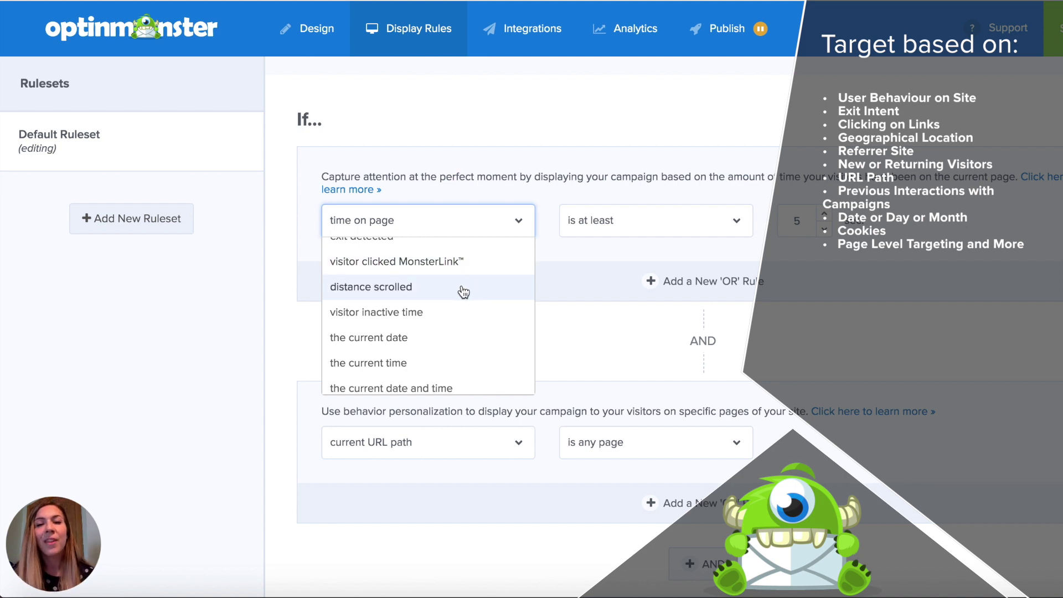
pyautogui.scroll(-1, 464, 292)
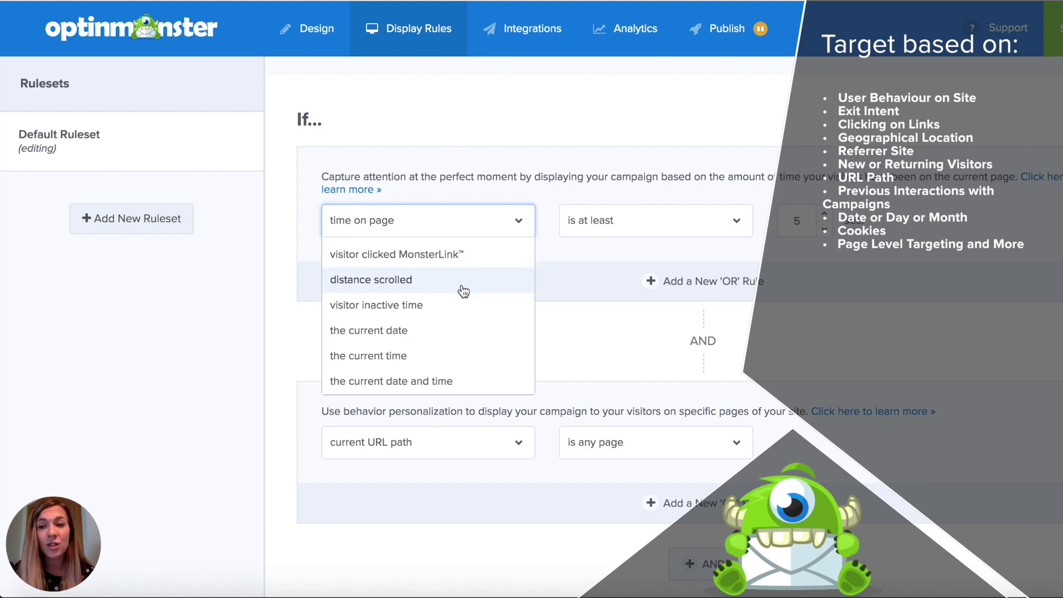
pyautogui.scroll(-1, 458, 314)
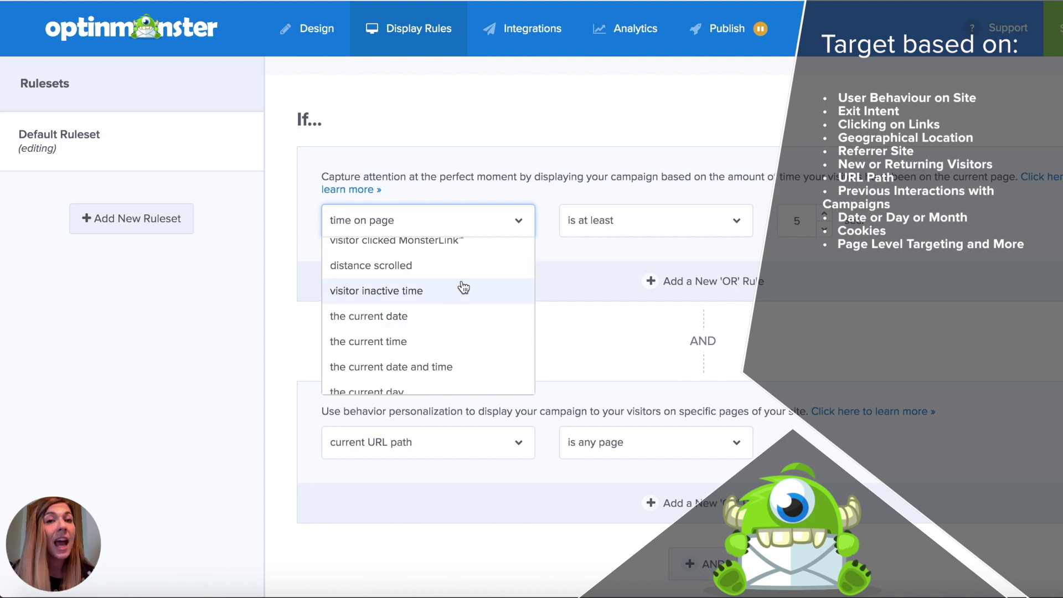
pyautogui.scroll(-1, 462, 287)
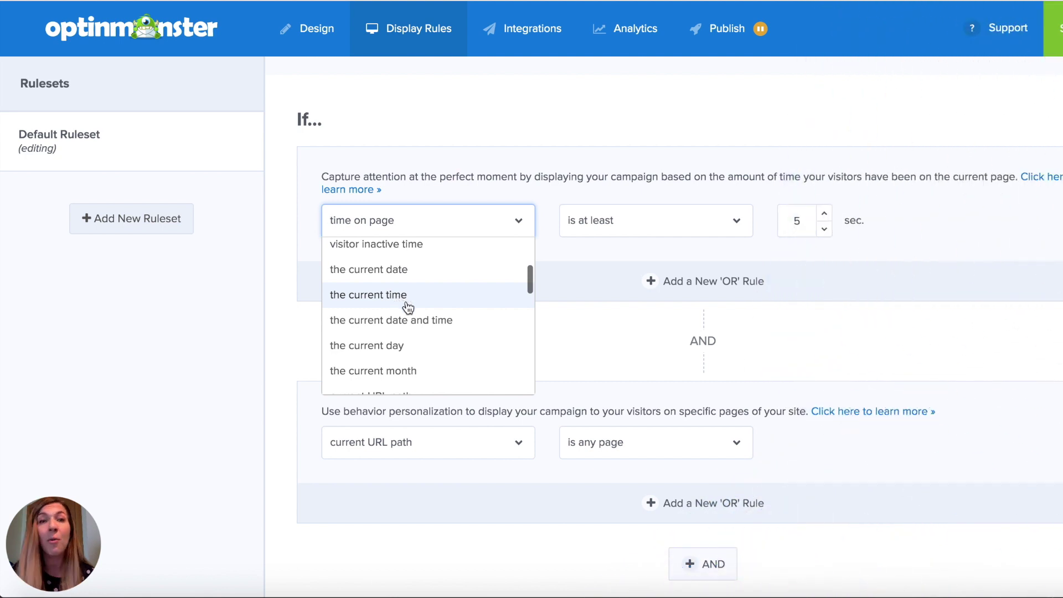
pyautogui.scroll(-1, 446, 329)
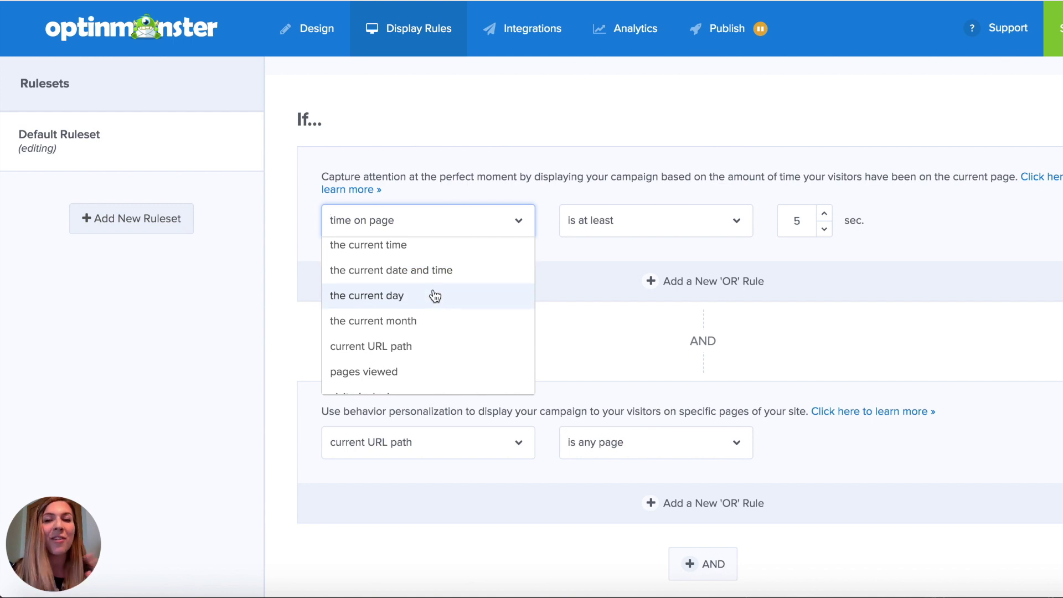
pyautogui.scroll(-3, 453, 313)
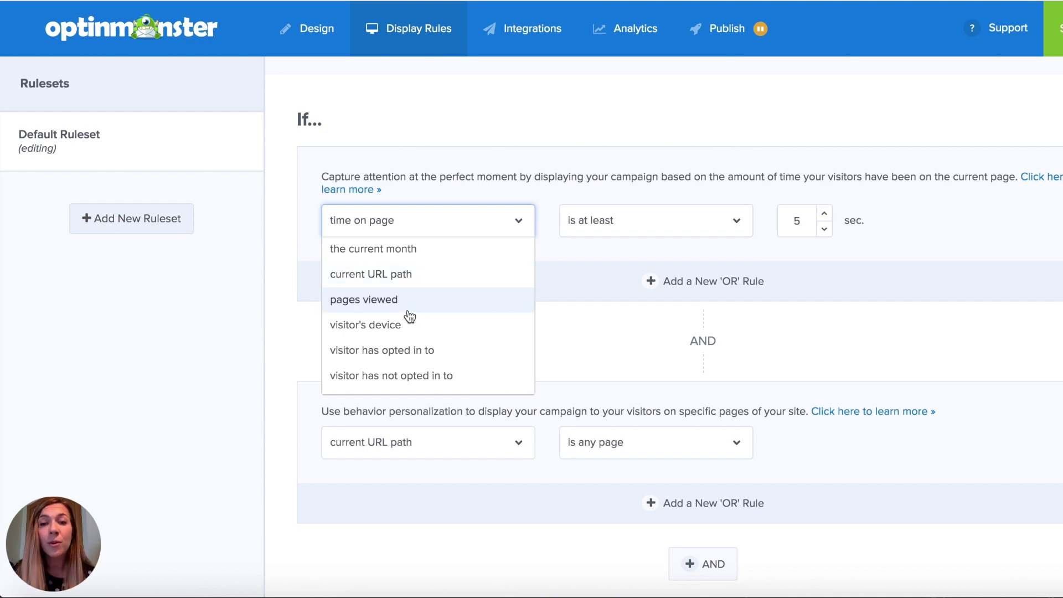
pyautogui.scroll(-1, 410, 335)
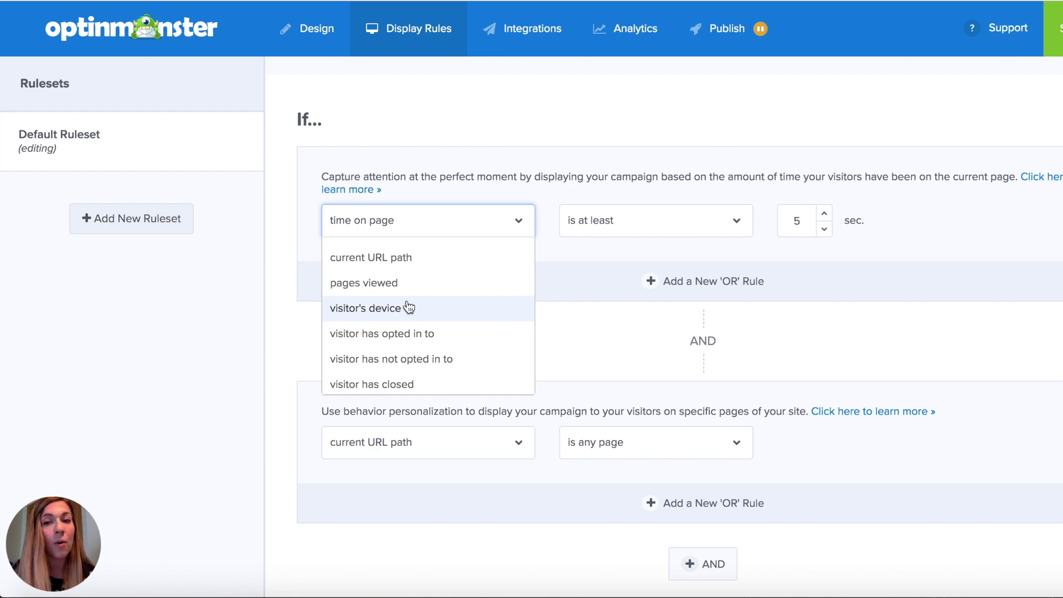
pyautogui.scroll(-3, 454, 307)
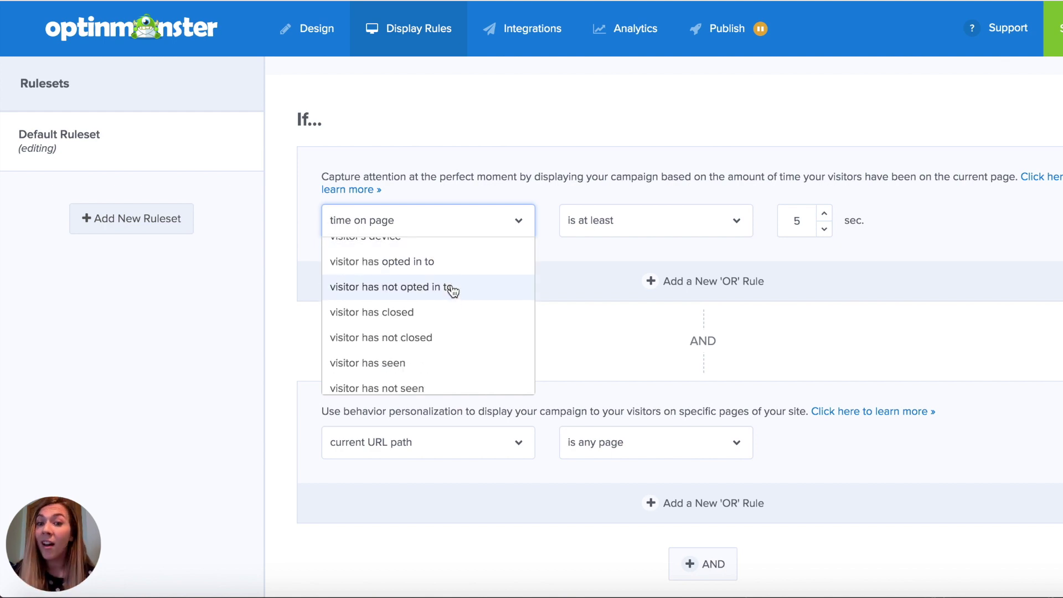
pyautogui.scroll(-1, 444, 326)
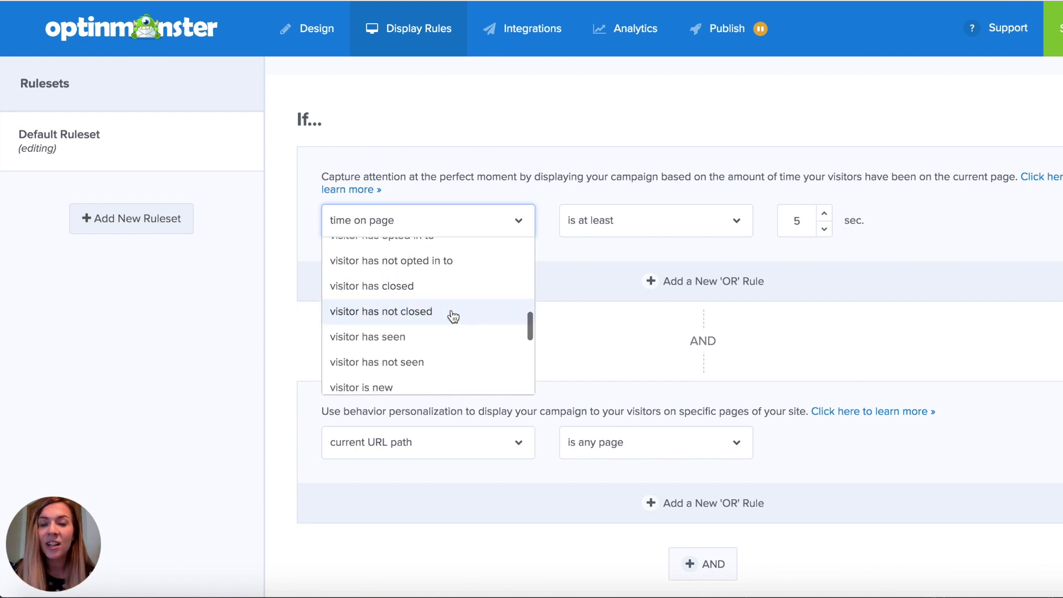
pyautogui.scroll(-2, 452, 318)
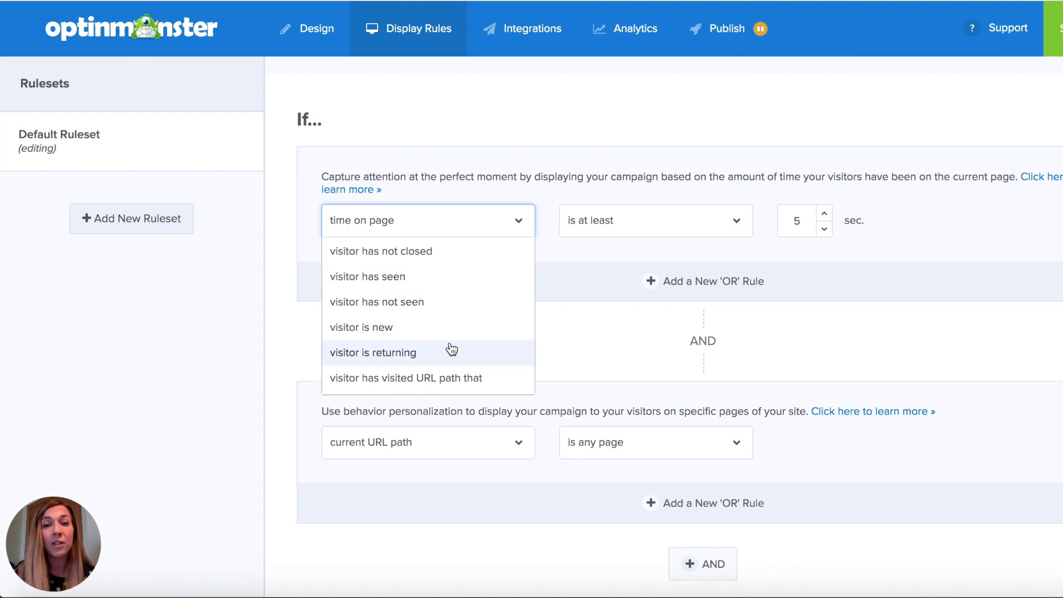
pyautogui.scroll(-2, 452, 355)
pyautogui.scroll(-3, 458, 376)
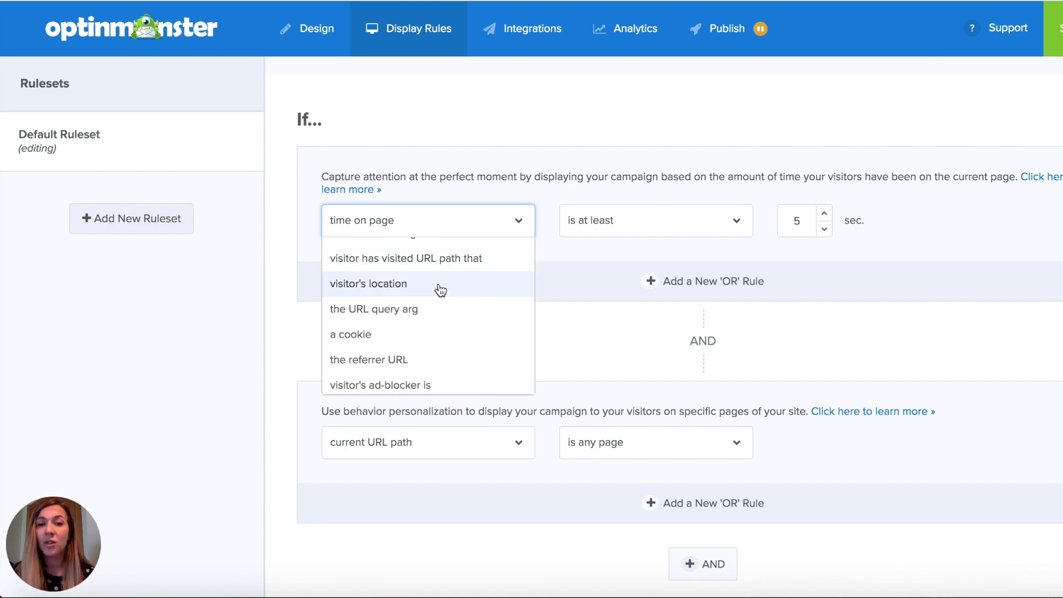
pyautogui.scroll(-5, 441, 291)
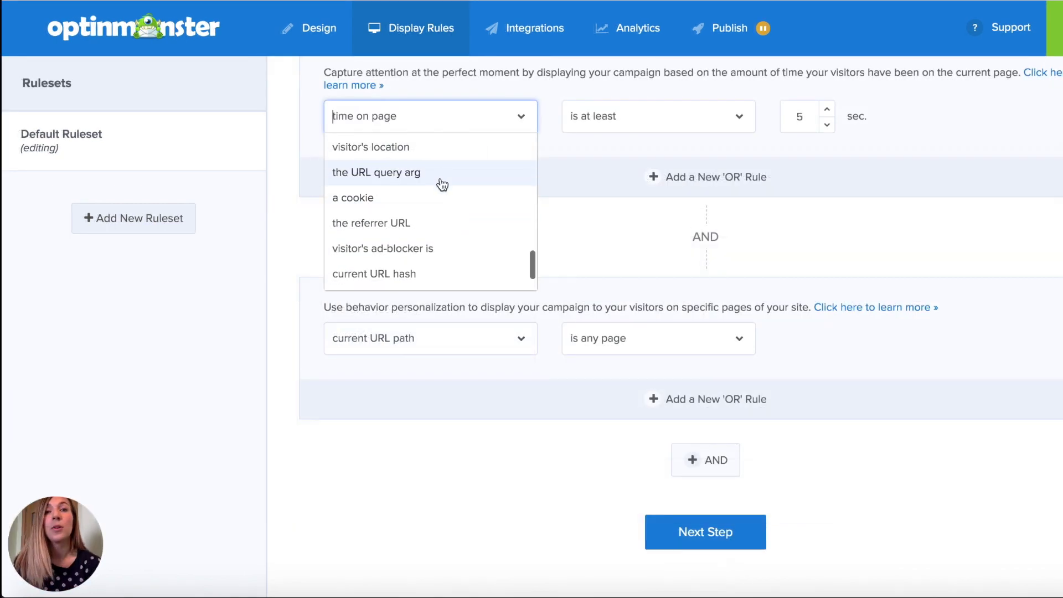
pyautogui.scroll(-2, 440, 205)
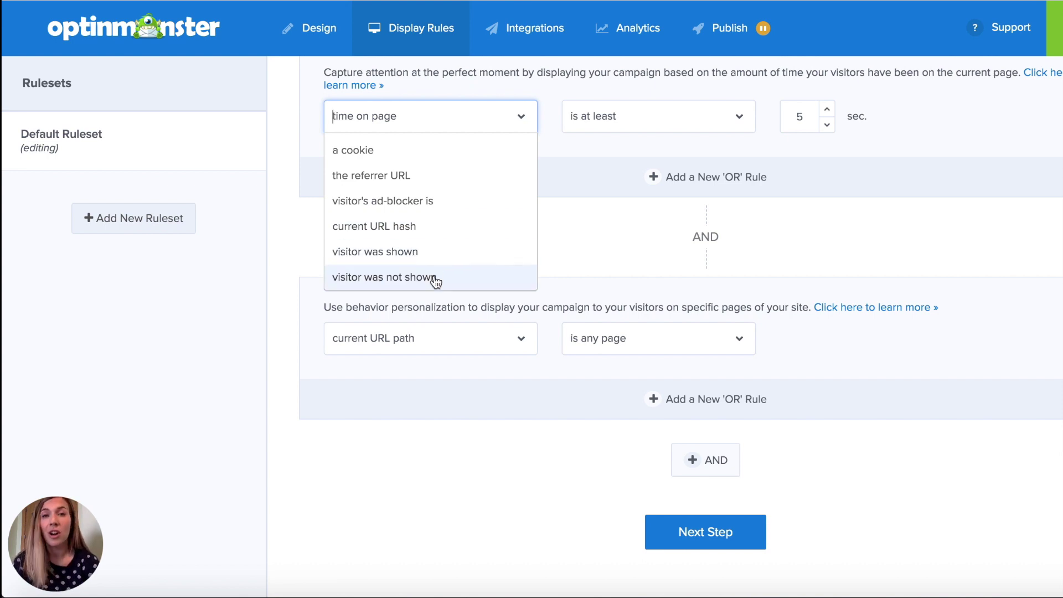
pyautogui.click(594, 237)
# Step: Set the display trigger to exit detected OR at least 30 seconds on site
pyautogui.scroll(3, 562, 217)
pyautogui.scroll(2, 562, 220)
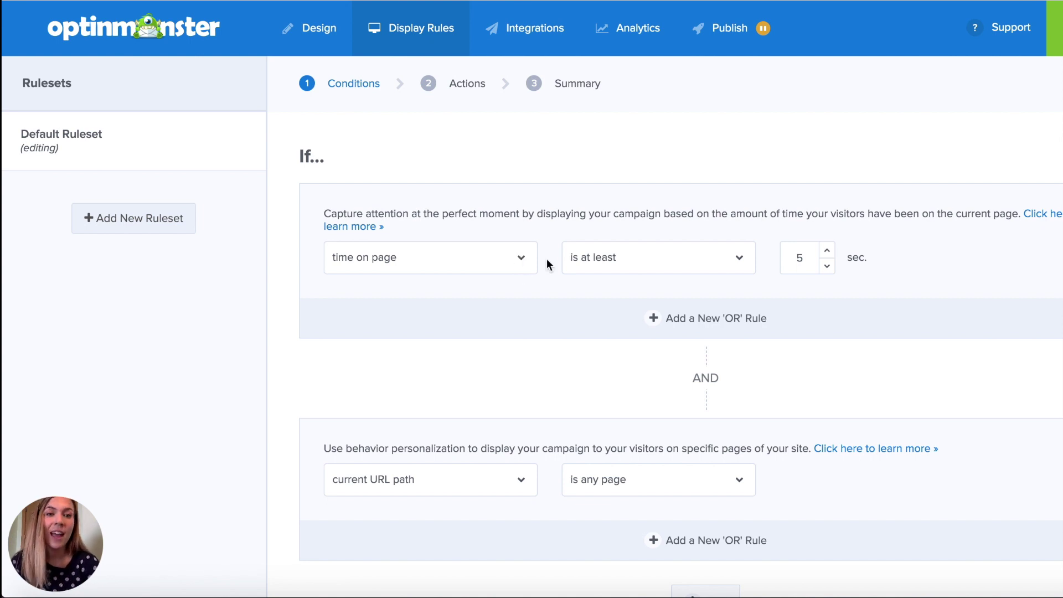
pyautogui.click(531, 264)
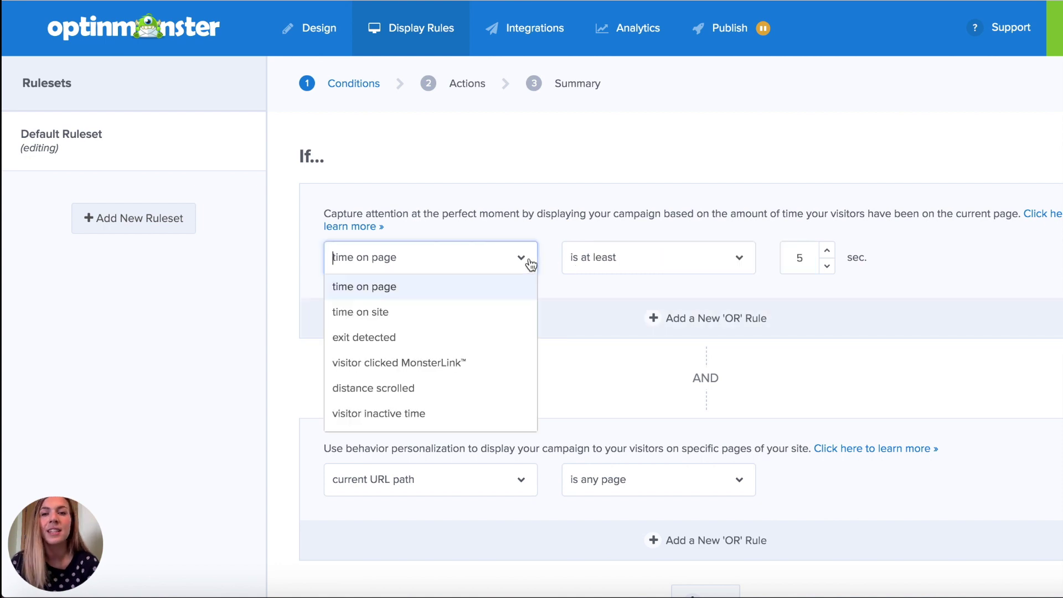
pyautogui.scroll(-1, 499, 308)
pyautogui.click(499, 308)
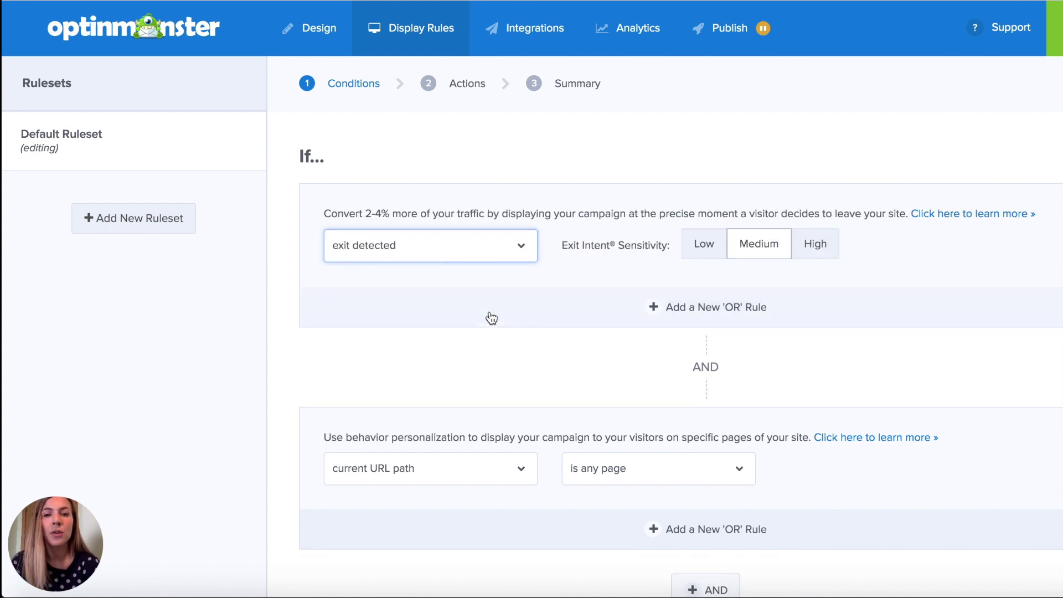
pyautogui.click(657, 309)
pyautogui.click(529, 338)
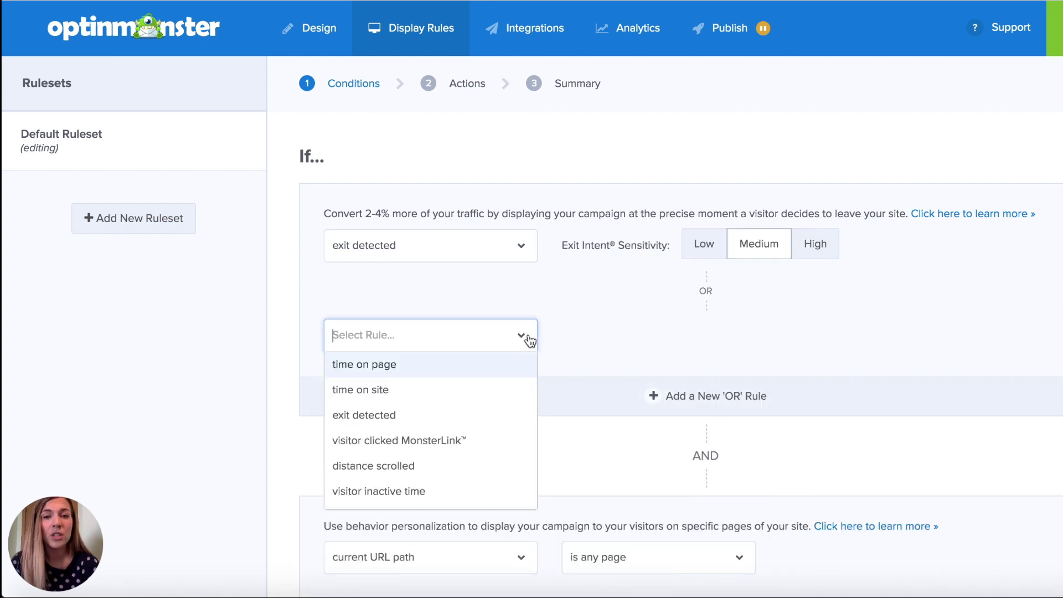
pyautogui.click(475, 388)
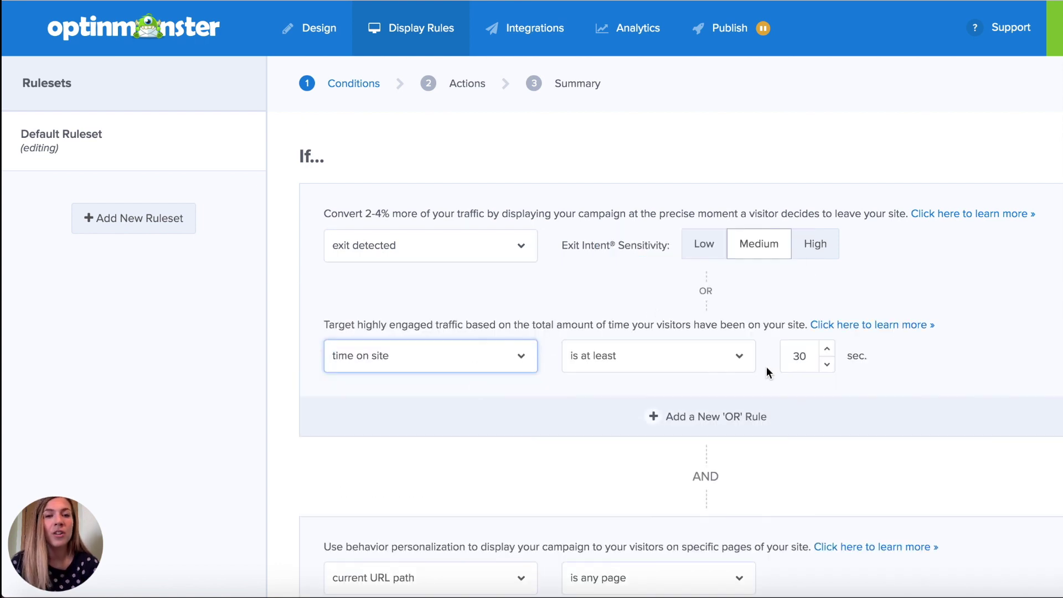
# Step: Advance through Actions to the ruleset Summary, then go to Integrations
pyautogui.scroll(-4, 822, 476)
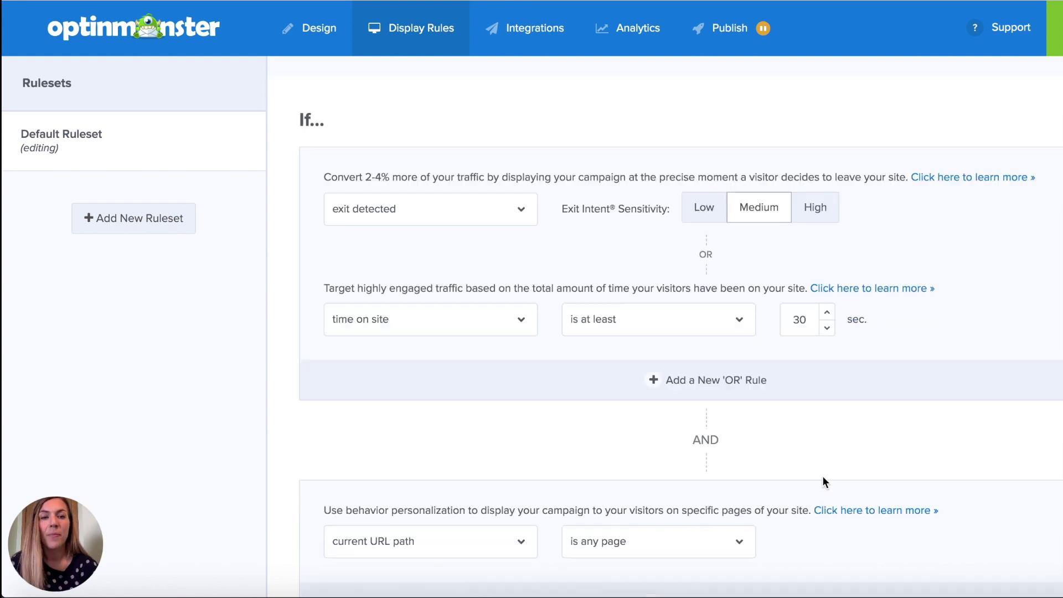
pyautogui.click(713, 533)
pyautogui.click(680, 395)
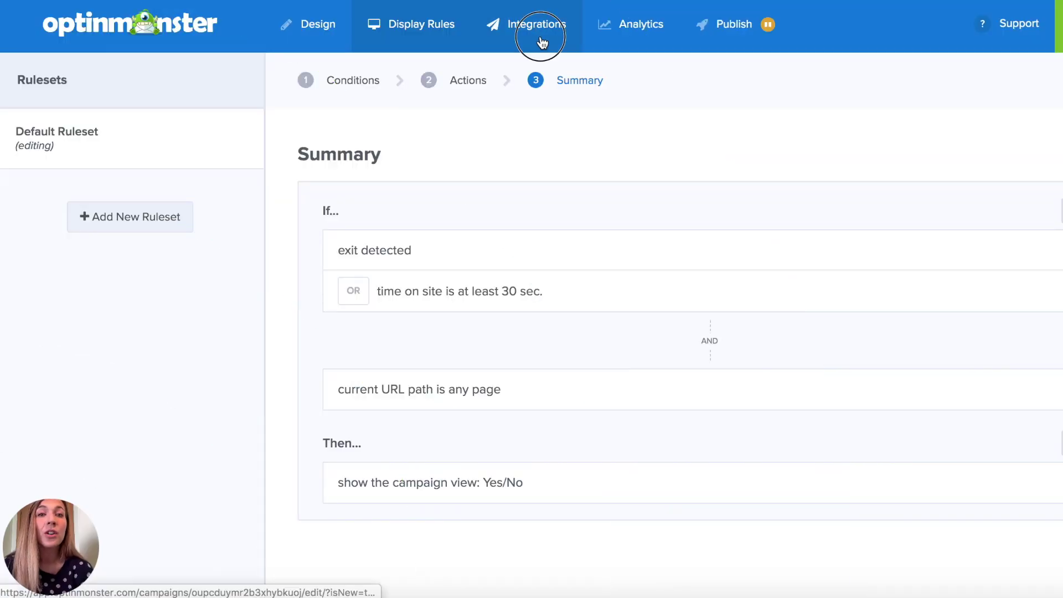
pyautogui.click(542, 43)
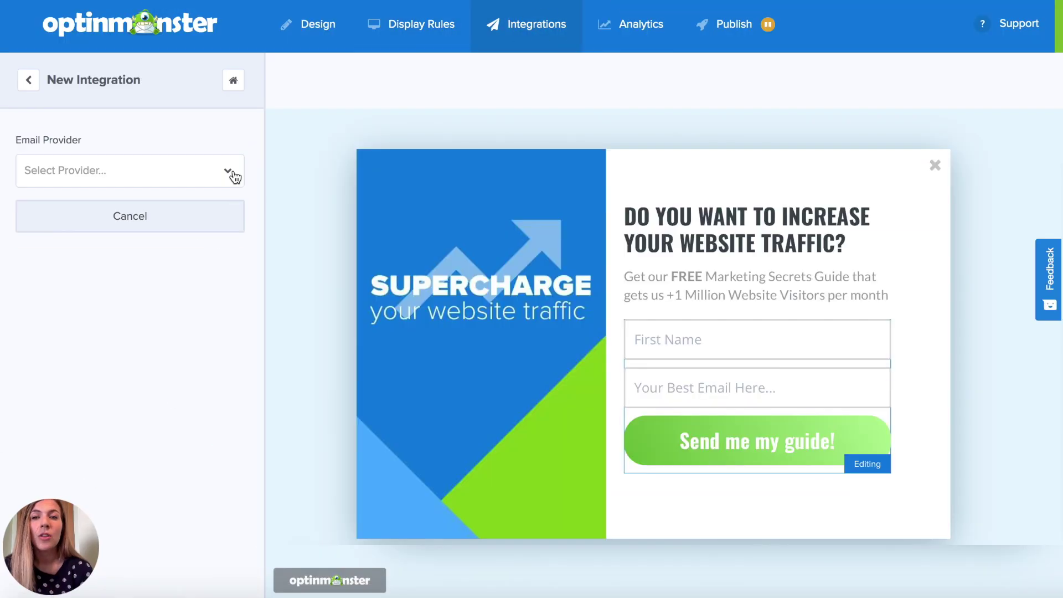
# Step: Browse the Email Provider list without adding one, leaving only Monster Leads as the integration
pyautogui.click(235, 176)
pyautogui.scroll(-2, 220, 238)
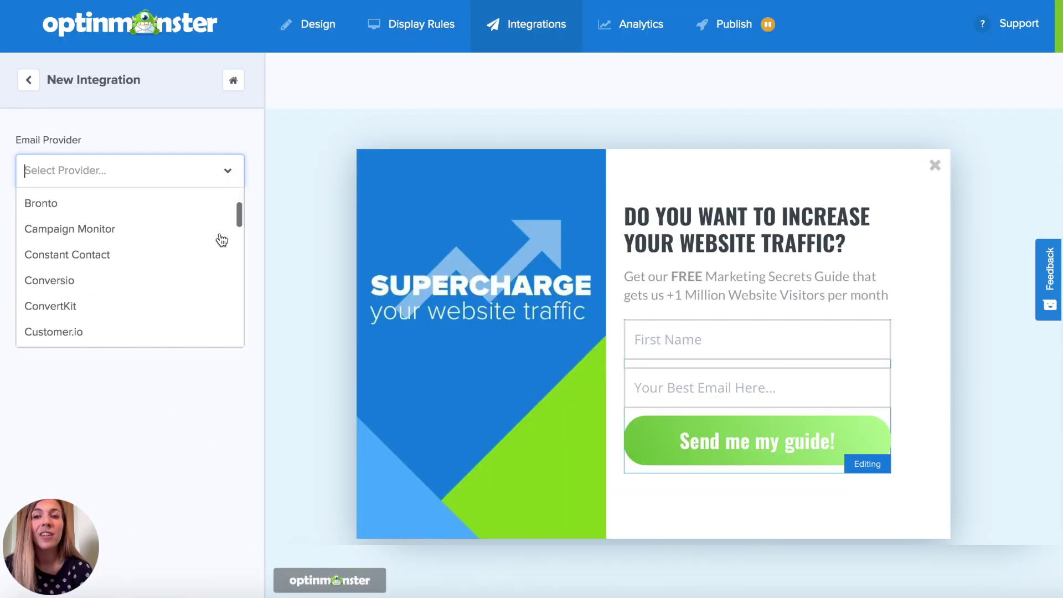
pyautogui.scroll(-5, 222, 240)
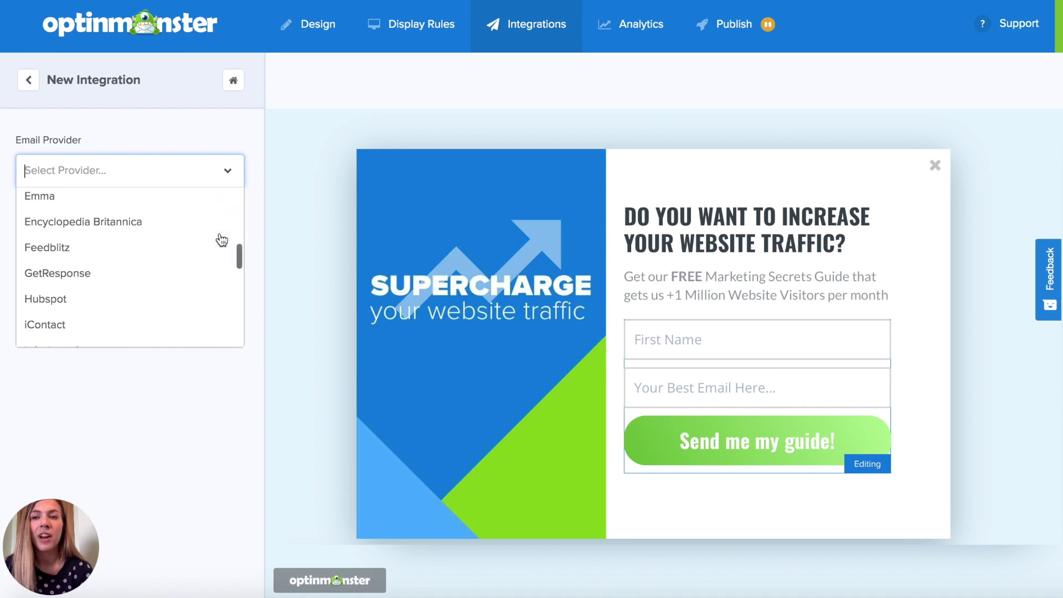
pyautogui.scroll(-3, 222, 240)
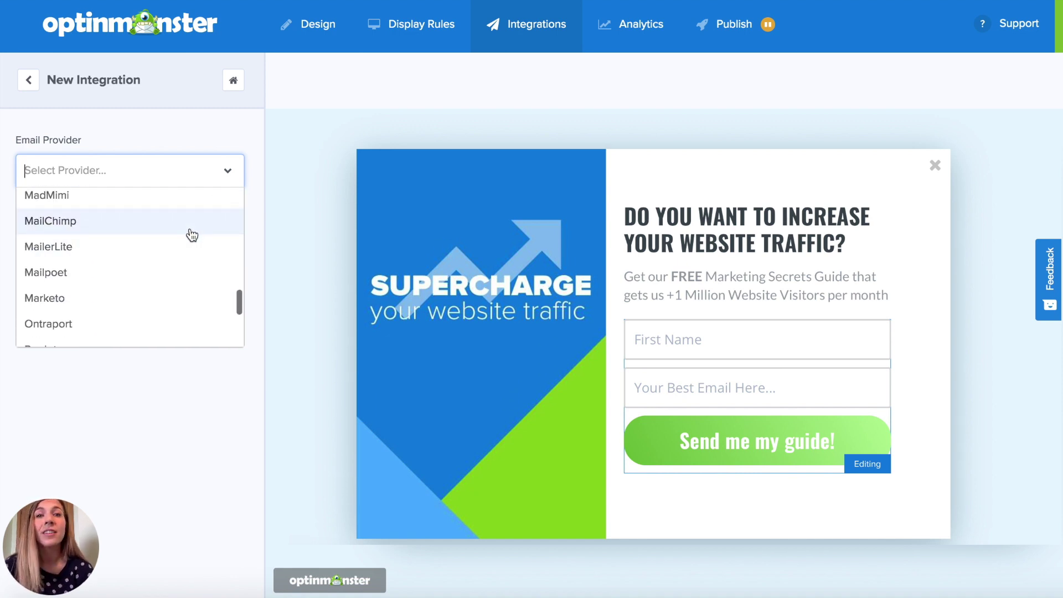
pyautogui.scroll(-4, 188, 280)
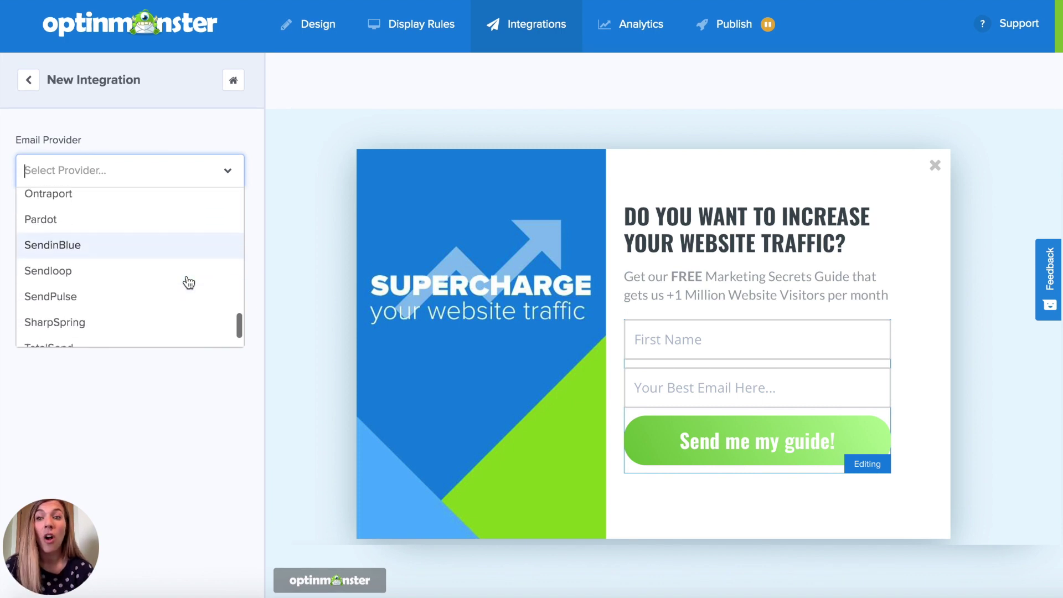
pyautogui.scroll(-2, 188, 282)
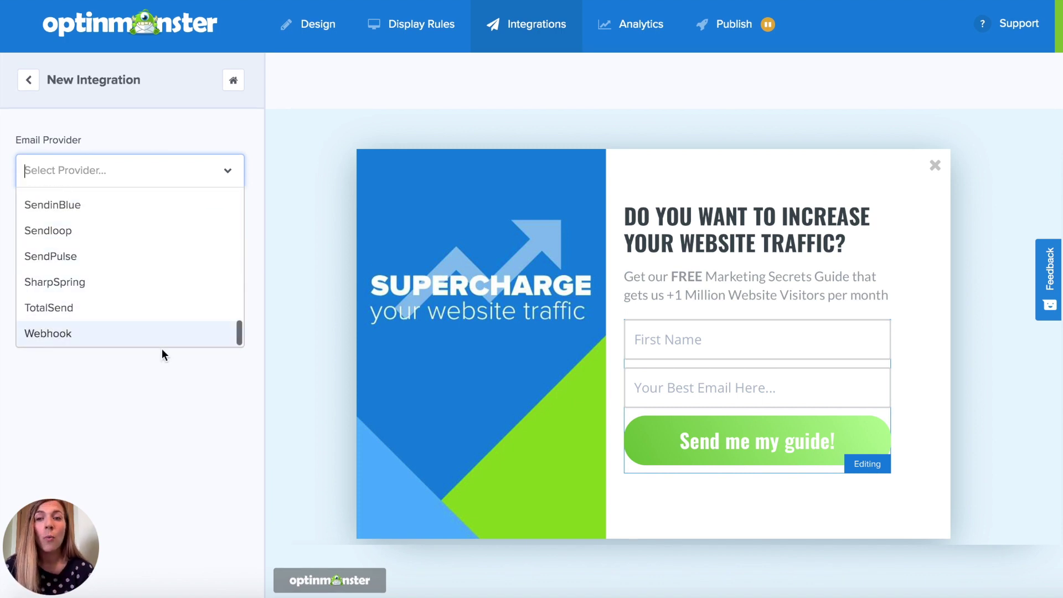
pyautogui.click(157, 396)
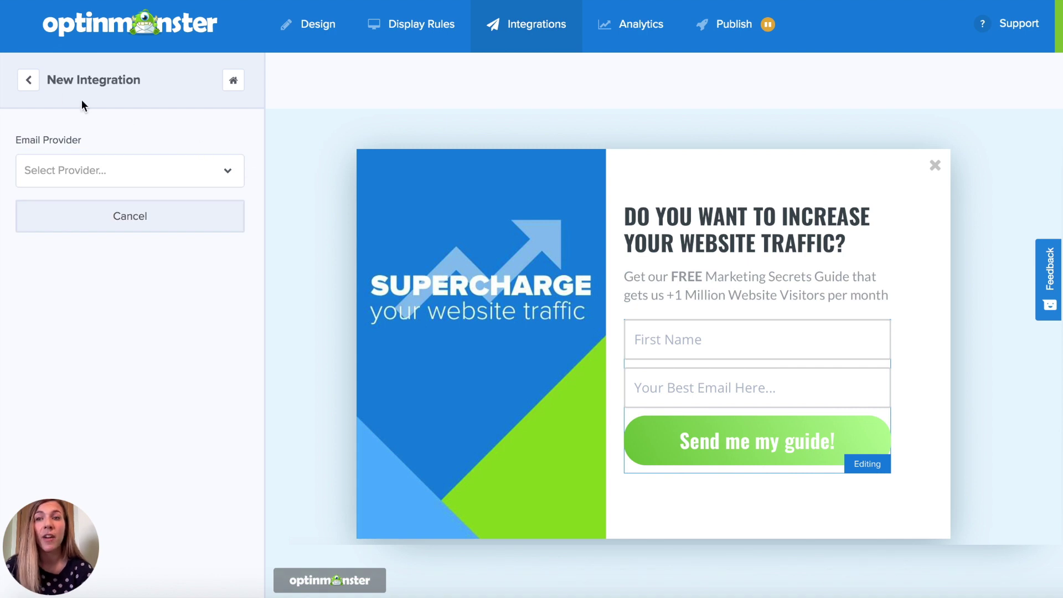
pyautogui.click(29, 80)
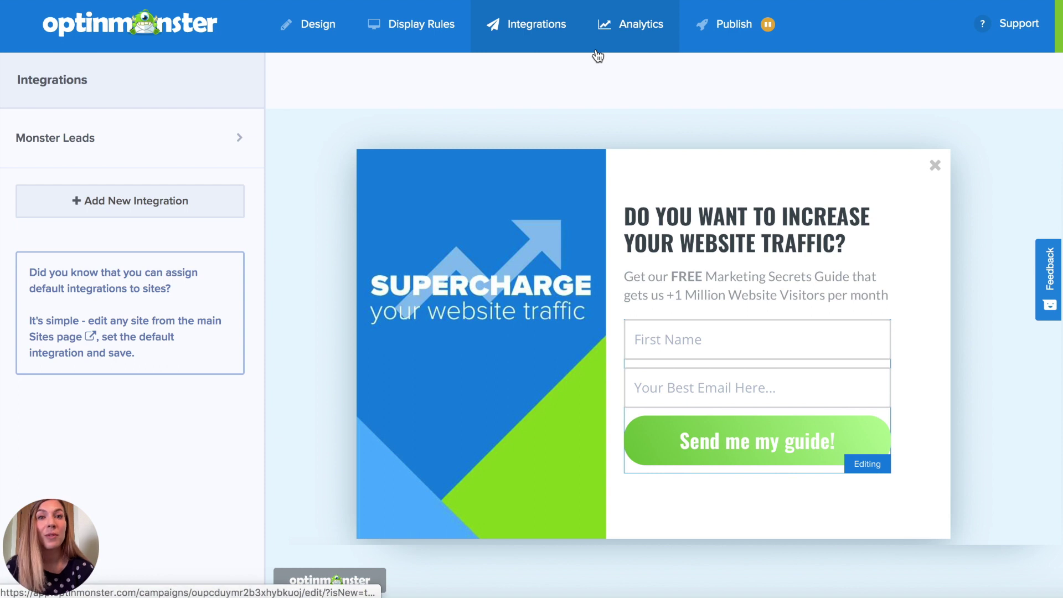
pyautogui.click(665, 35)
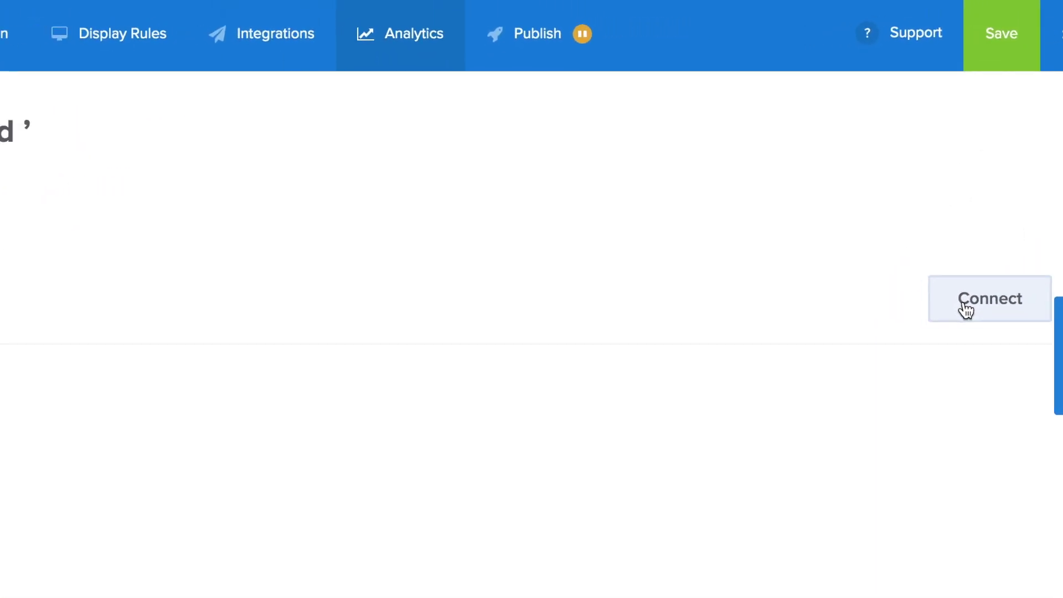
# Step: Start a Google Analytics connection and review the account and website profile lists without choosing
pyautogui.click(966, 309)
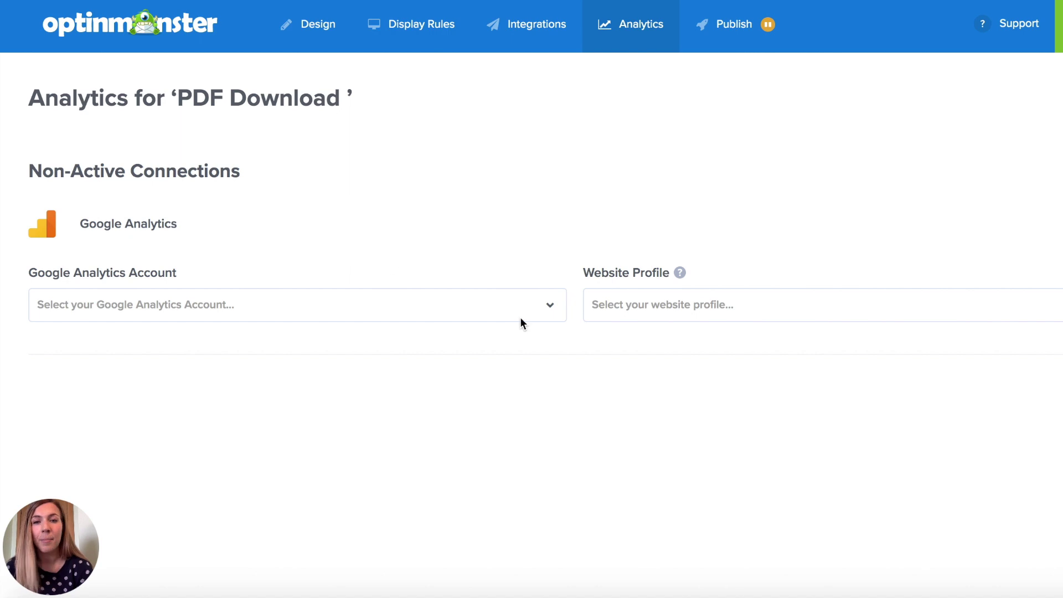
pyautogui.click(549, 301)
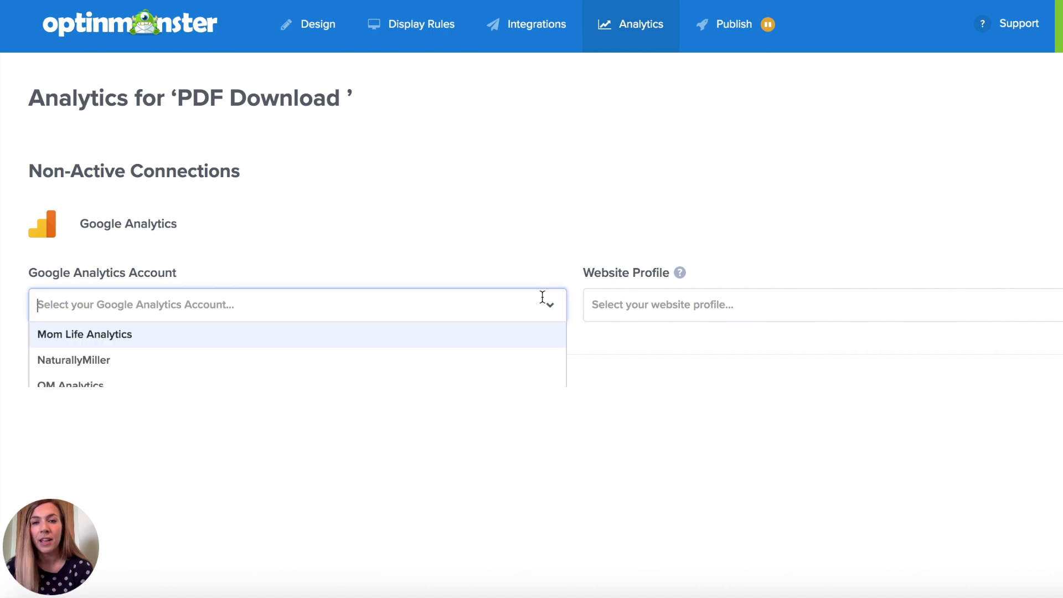
pyautogui.scroll(-4, 487, 384)
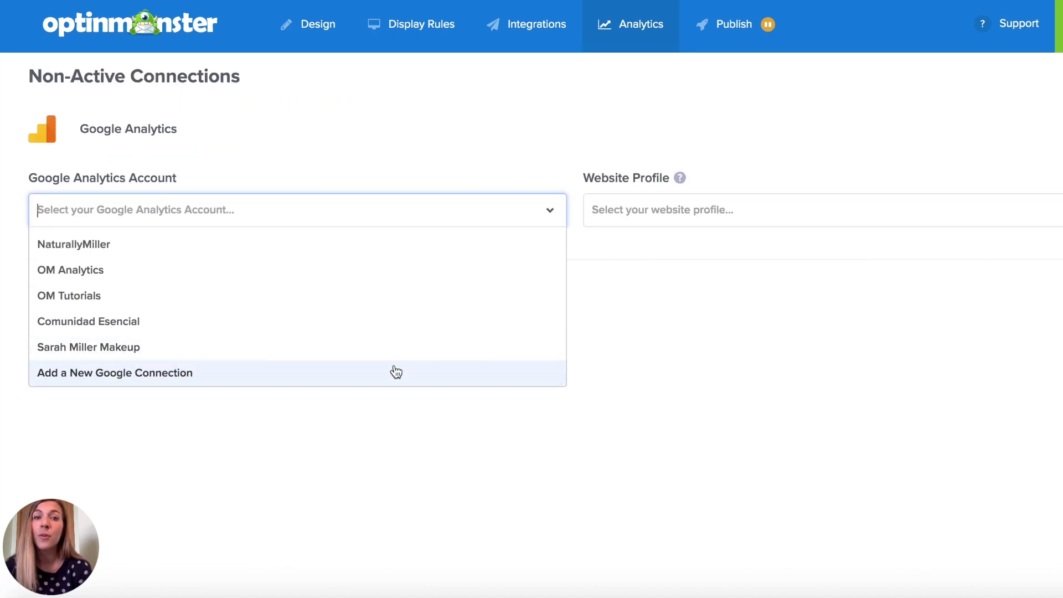
pyautogui.click(759, 204)
pyautogui.click(633, 196)
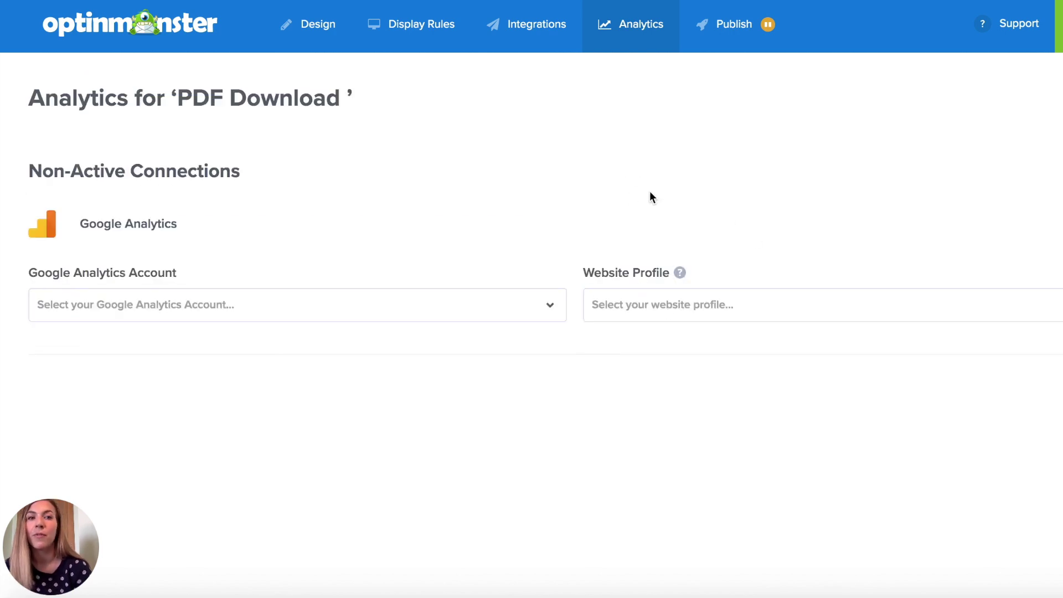
pyautogui.click(735, 38)
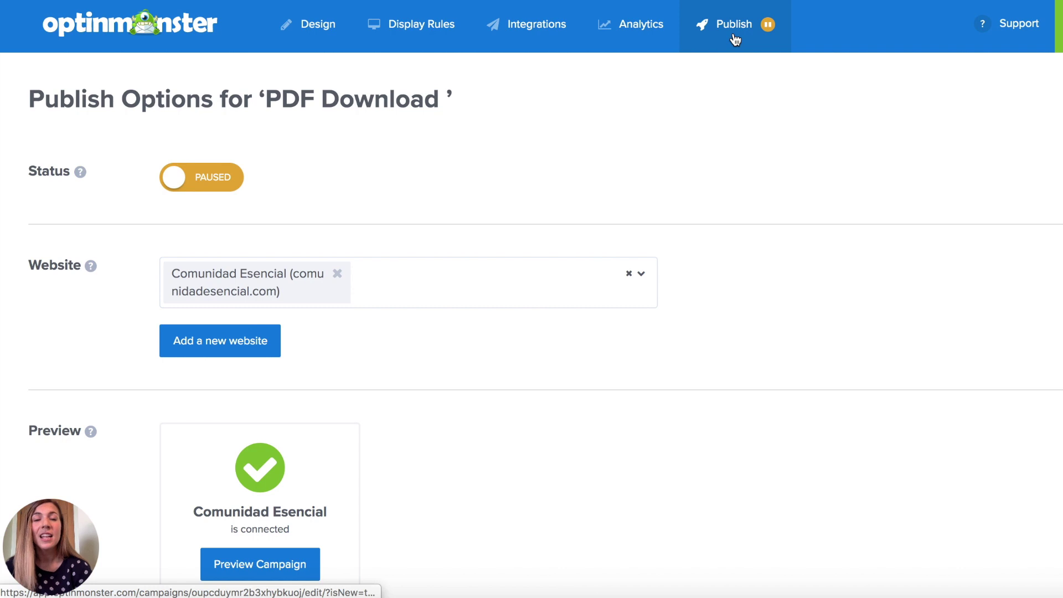
# Step: Switch the PDF Download campaign status from Paused to Live
pyautogui.click(212, 176)
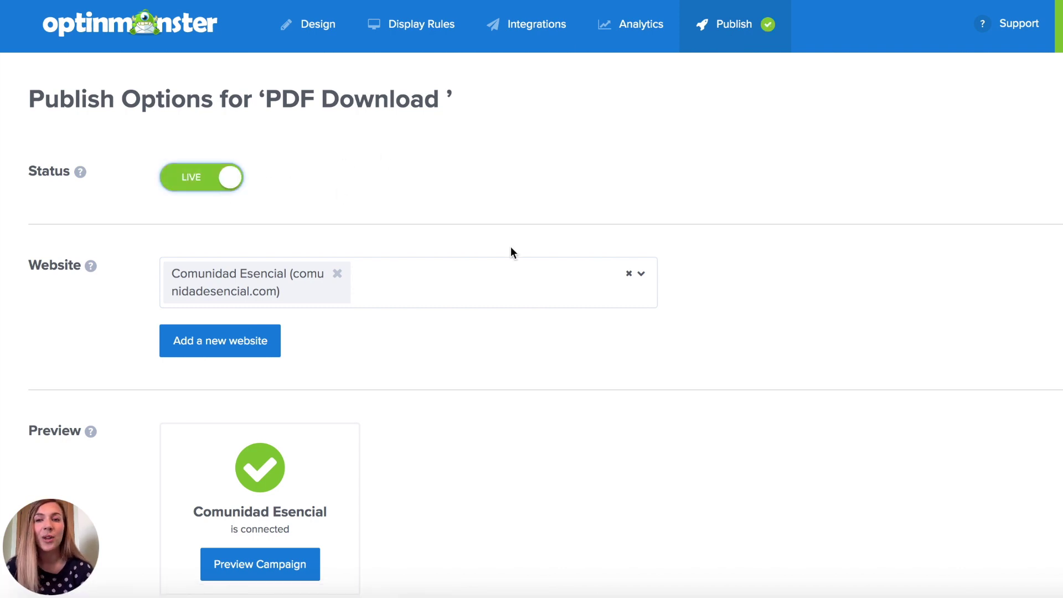
pyautogui.scroll(-3, 511, 246)
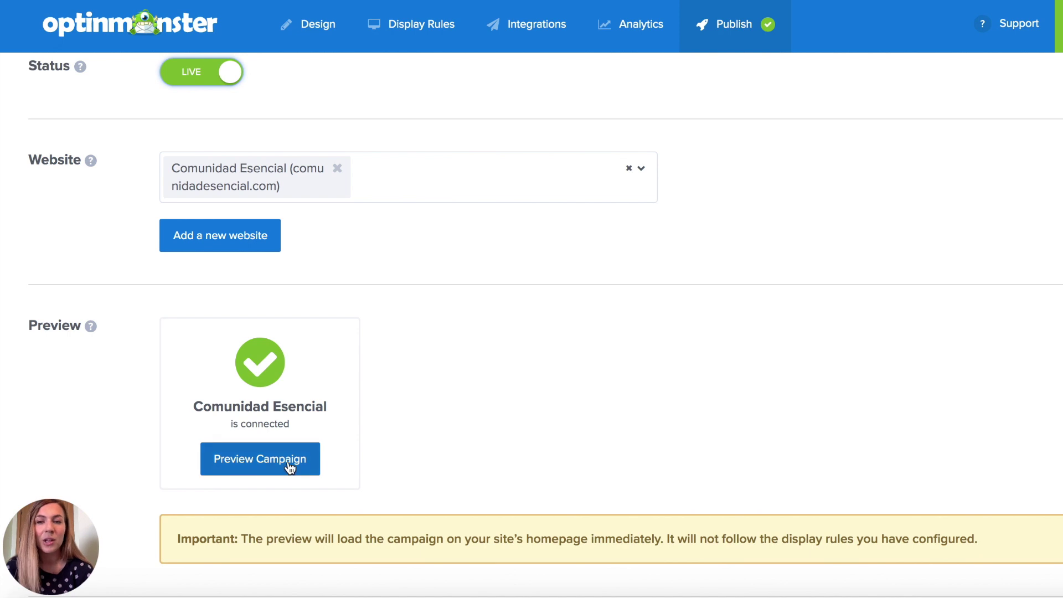
pyautogui.scroll(-1, 428, 371)
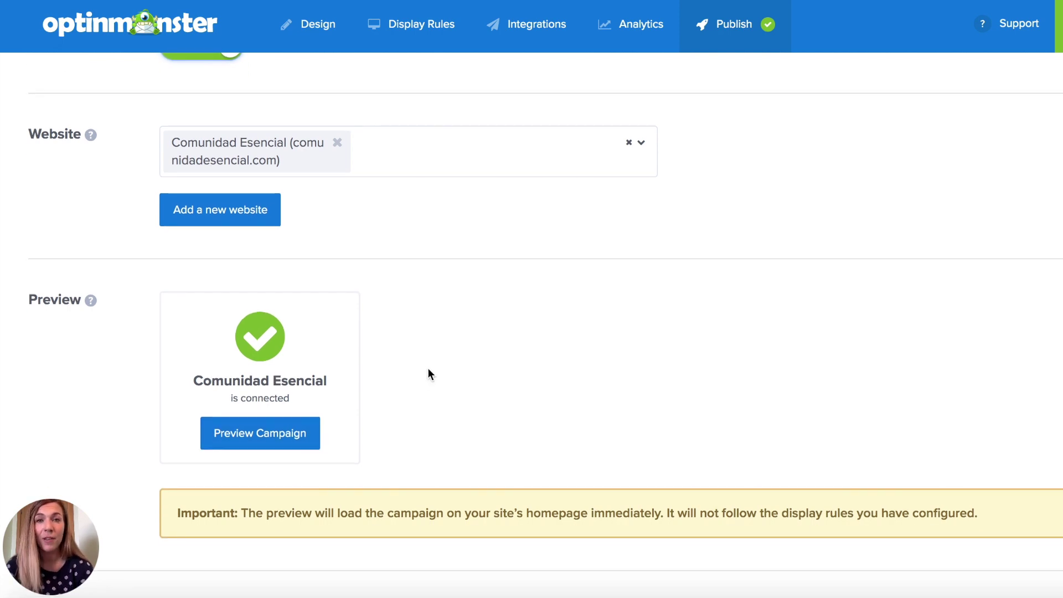
# Step: View the Any Website embed code, then preview the live campaign on the website
pyautogui.scroll(-12, 429, 374)
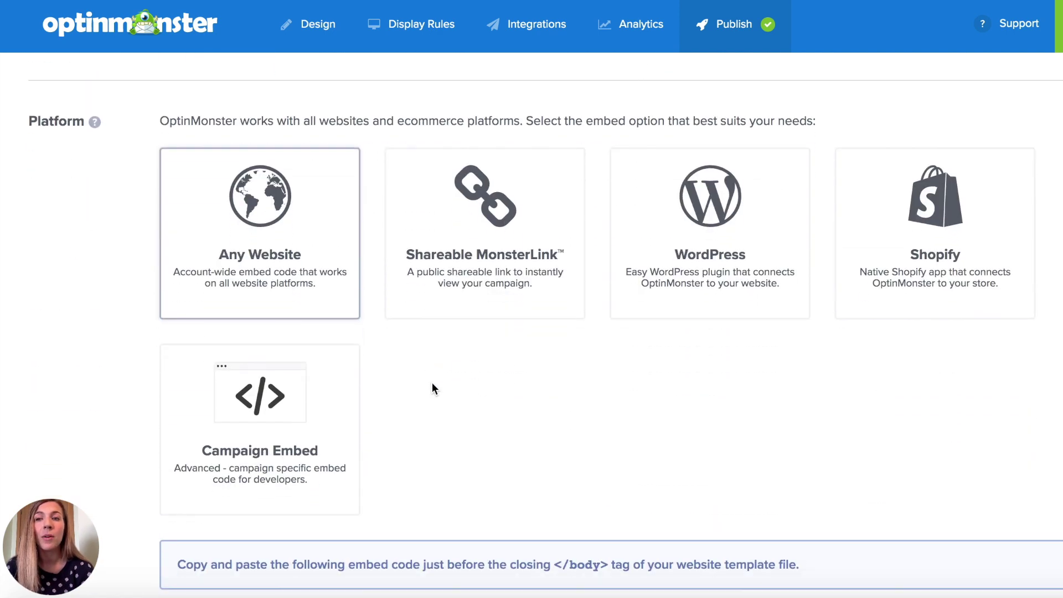
pyautogui.scroll(-1, 431, 388)
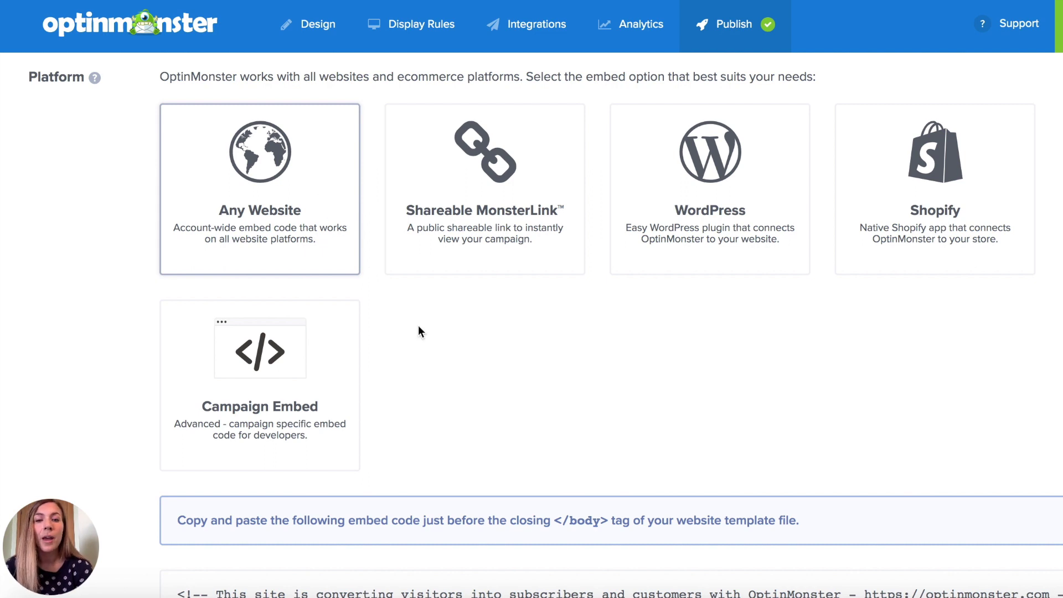
pyautogui.scroll(-1, 635, 452)
pyautogui.scroll(-2, 635, 447)
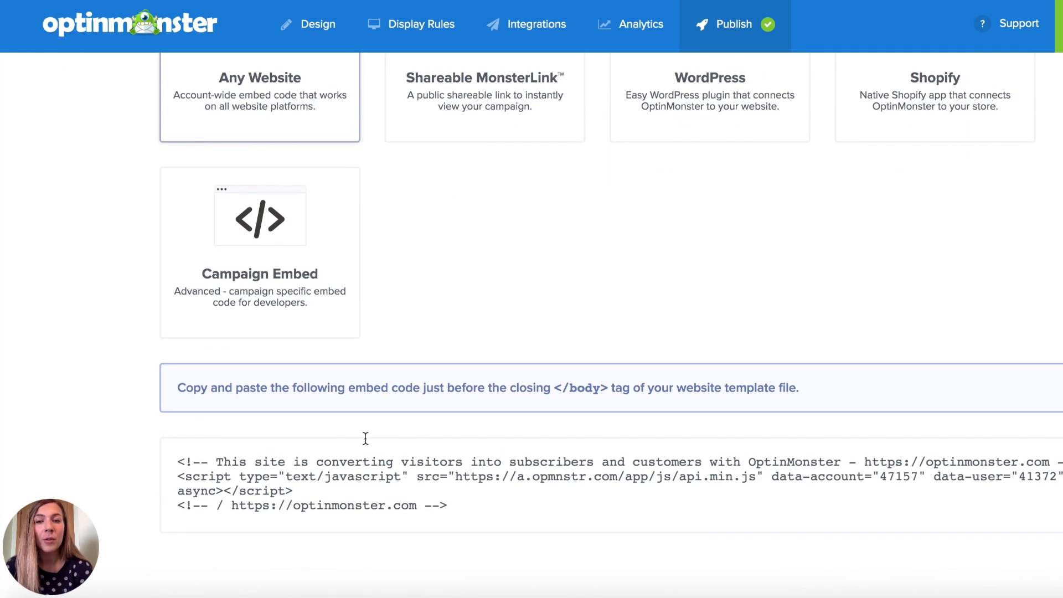
pyautogui.scroll(4, 501, 261)
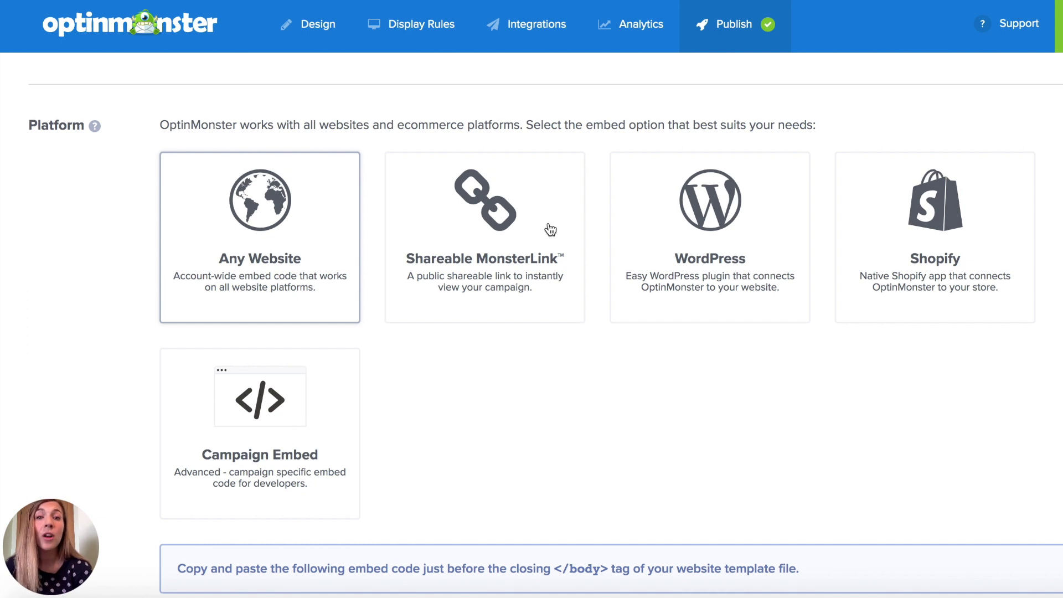
pyautogui.scroll(1, 523, 210)
pyautogui.scroll(1, 523, 209)
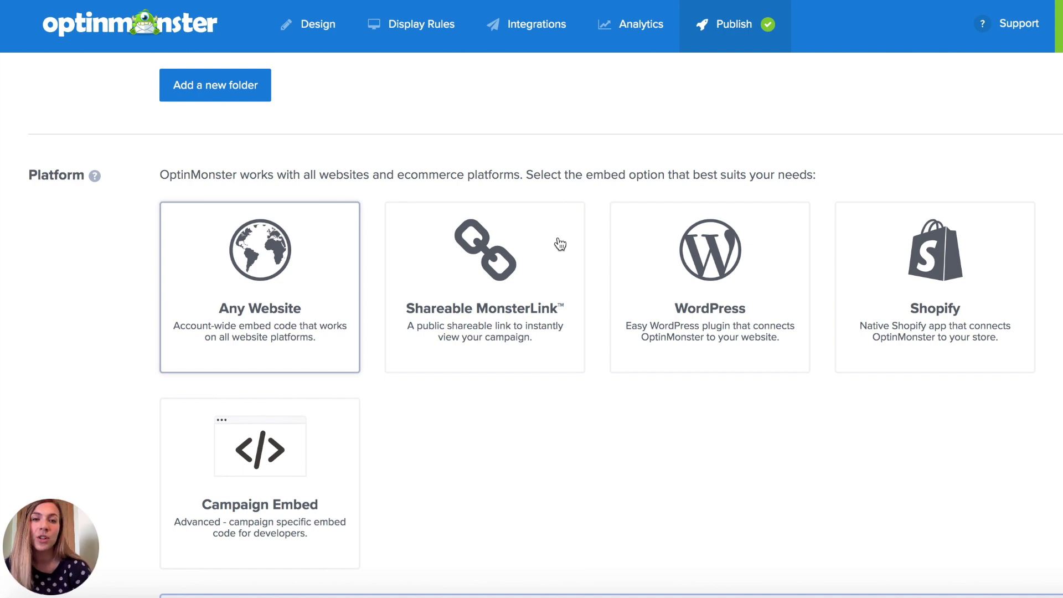
pyautogui.scroll(10, 584, 183)
pyautogui.scroll(-2, 453, 321)
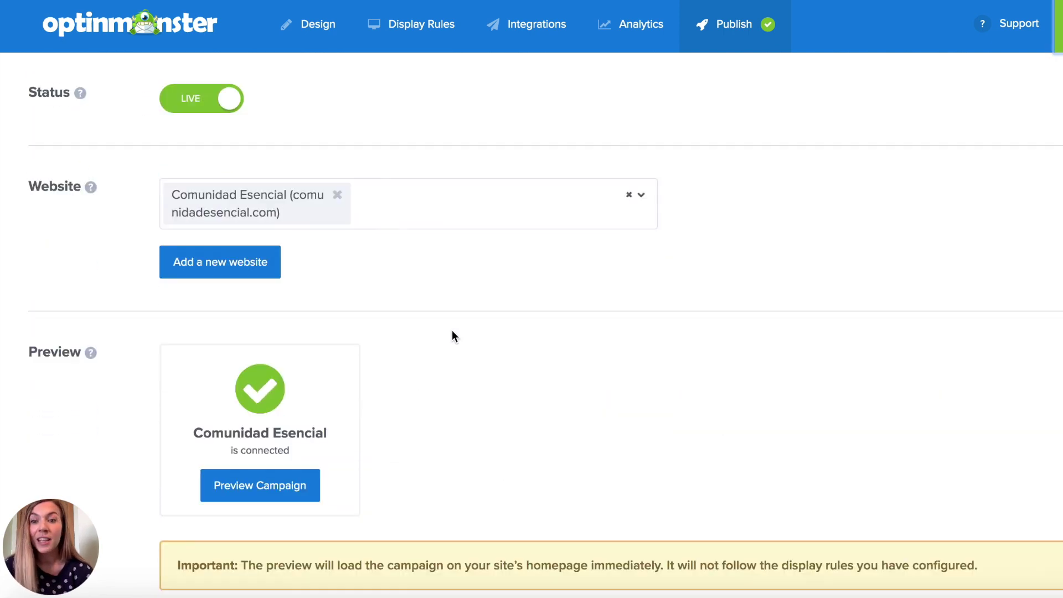
pyautogui.click(288, 486)
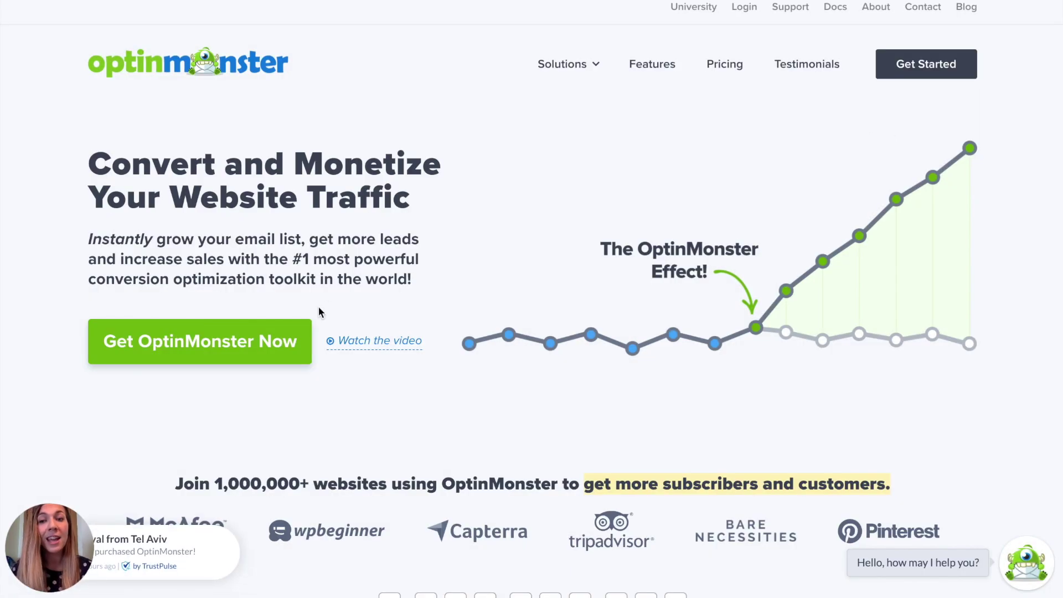
# Step: View the OptinMonster pricing plans, then open and minimize the homepage support chat
pyautogui.click(258, 356)
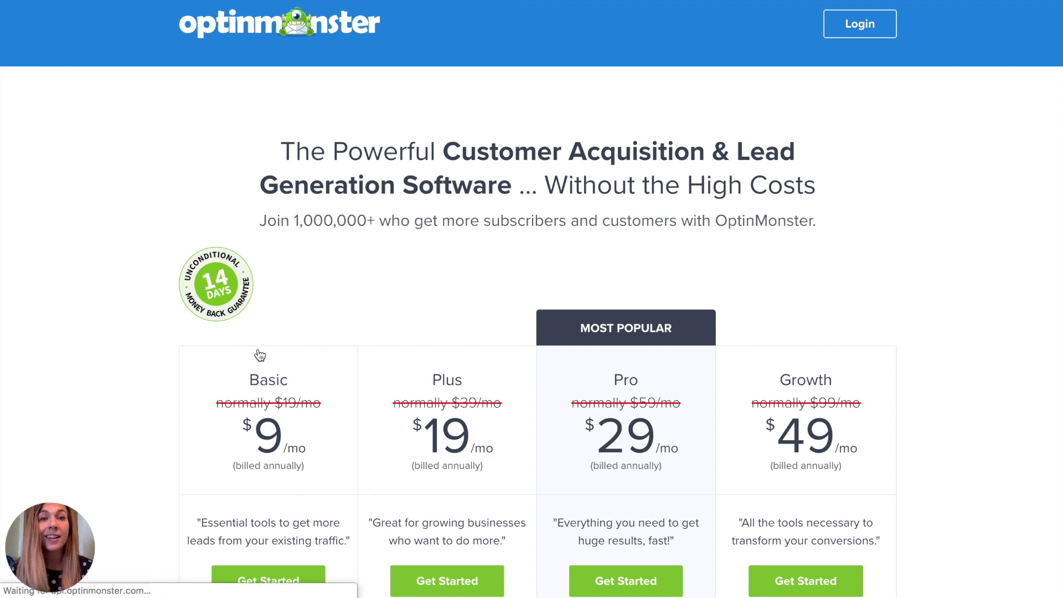
pyautogui.scroll(-3, 1050, 168)
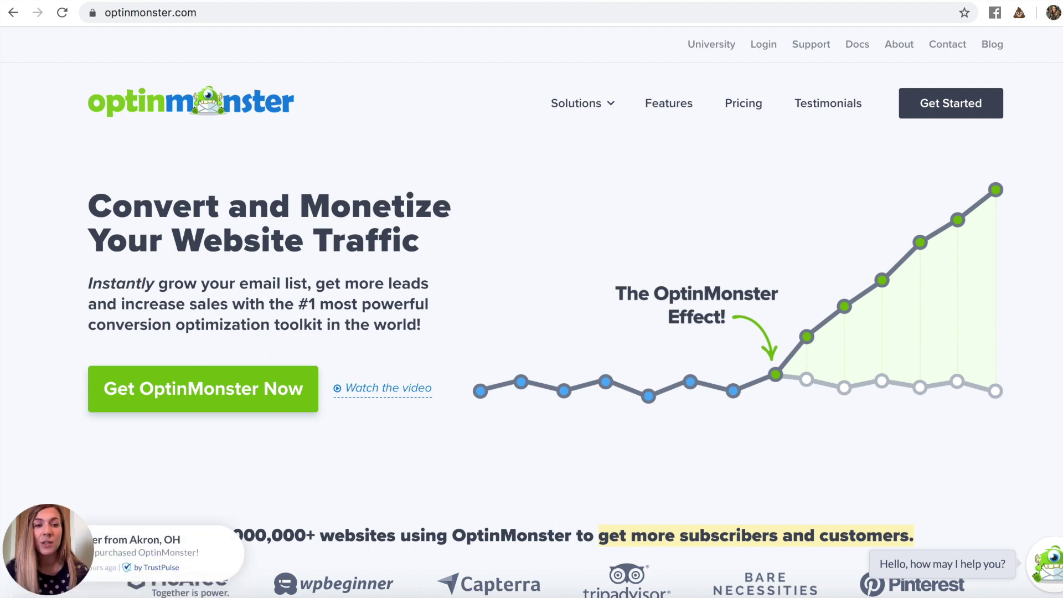
pyautogui.click(1047, 586)
pyautogui.scroll(-2, 1050, 486)
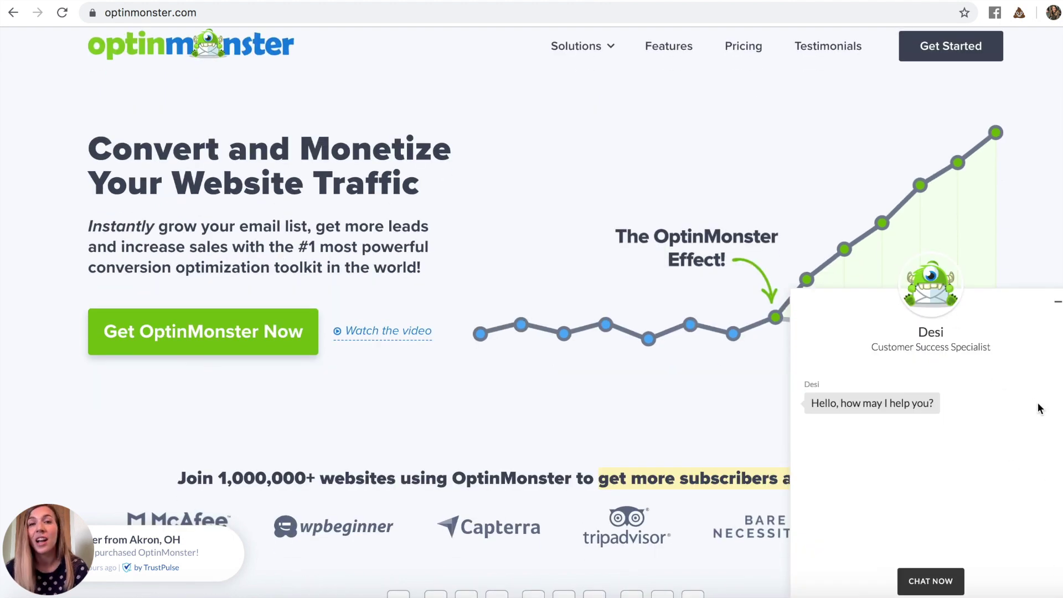
pyautogui.click(1057, 302)
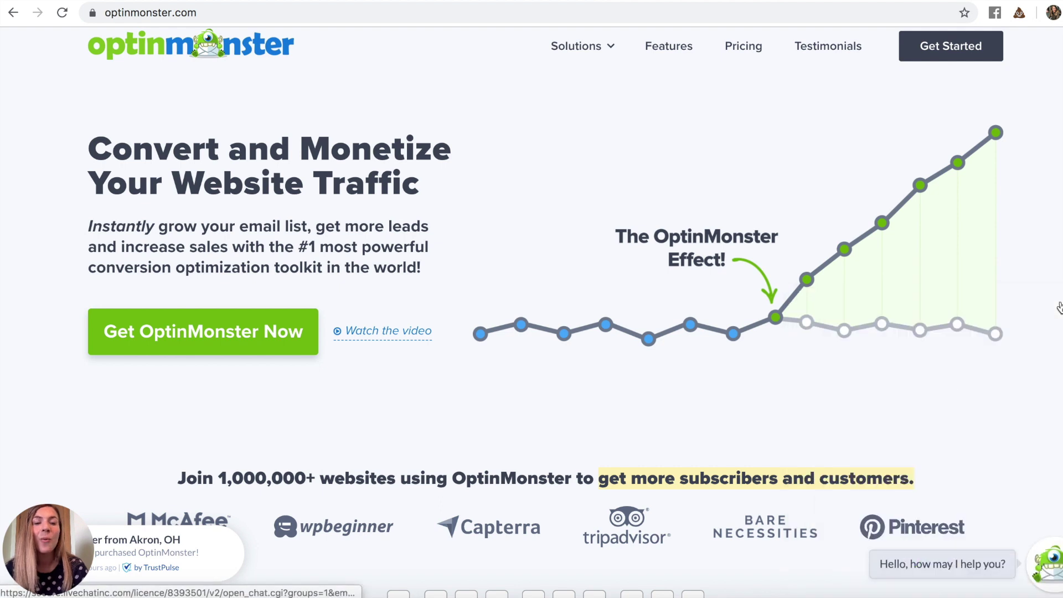